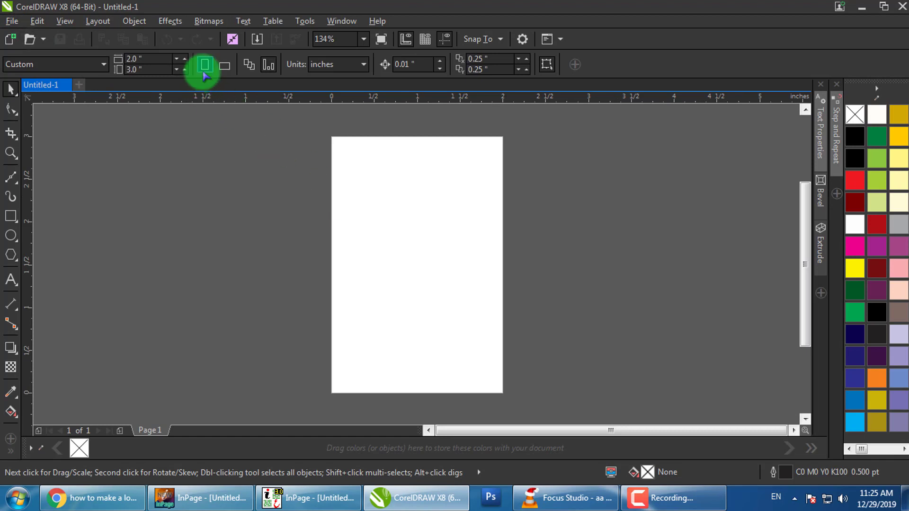
# Switch the page units to points and set the page height to 720 pt
pyautogui.click(336, 64)
pyautogui.click(340, 121)
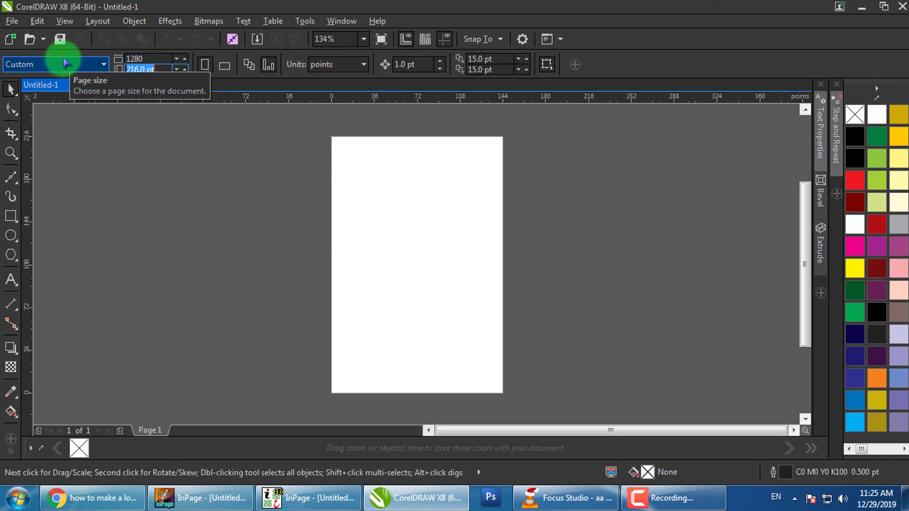
pyautogui.write('72')
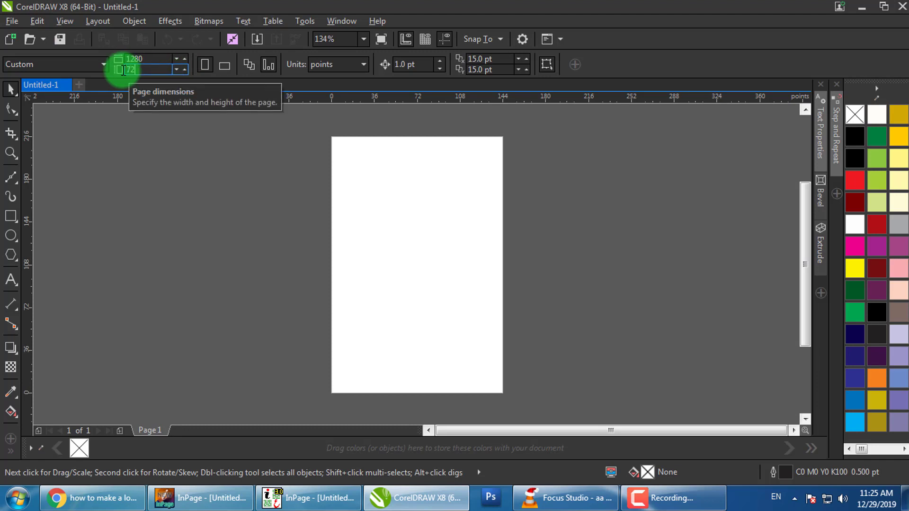
pyautogui.write('0')
pyautogui.press('Return')
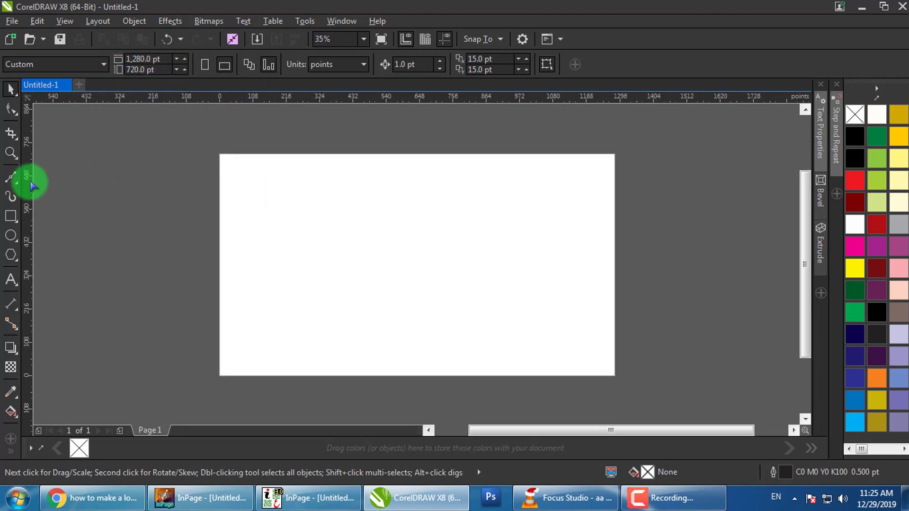
# Add a page-sized background rectangle with white fill and no outline, then fit the page in view
pyautogui.doubleClick(11, 216)
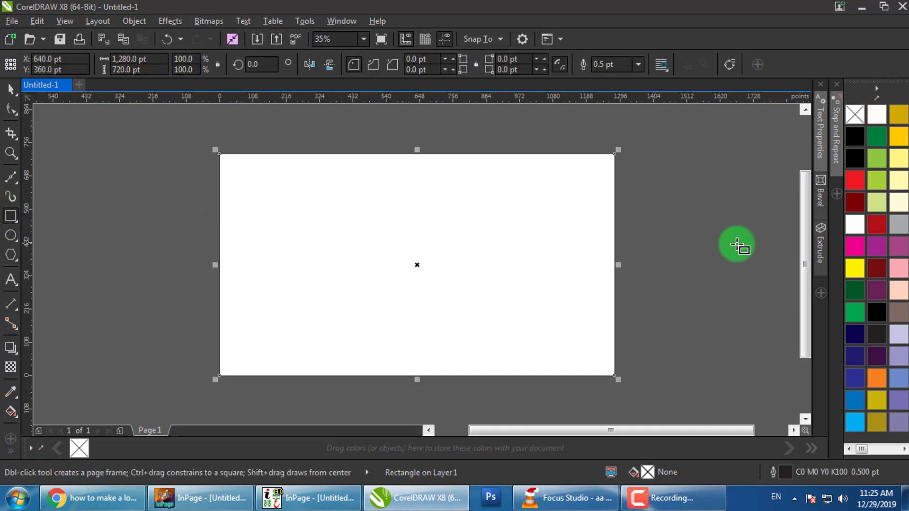
pyautogui.click(856, 226)
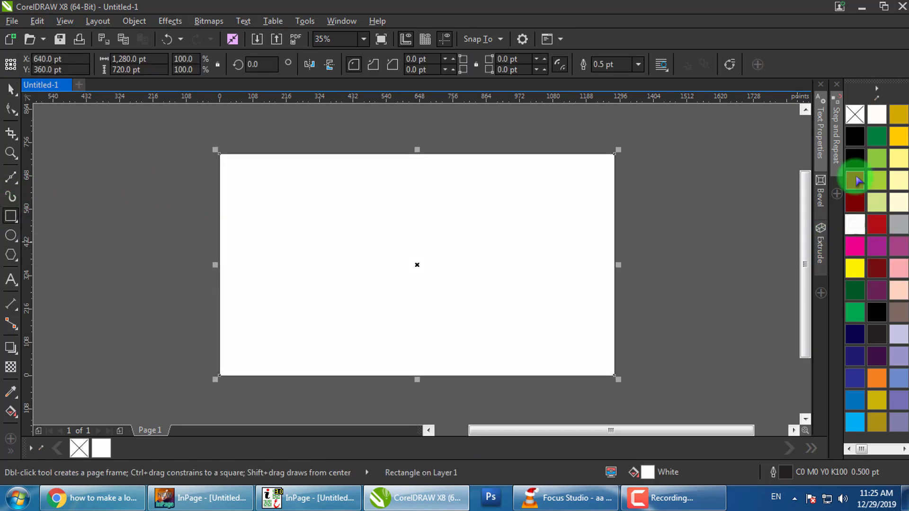
pyautogui.rightClick(854, 116)
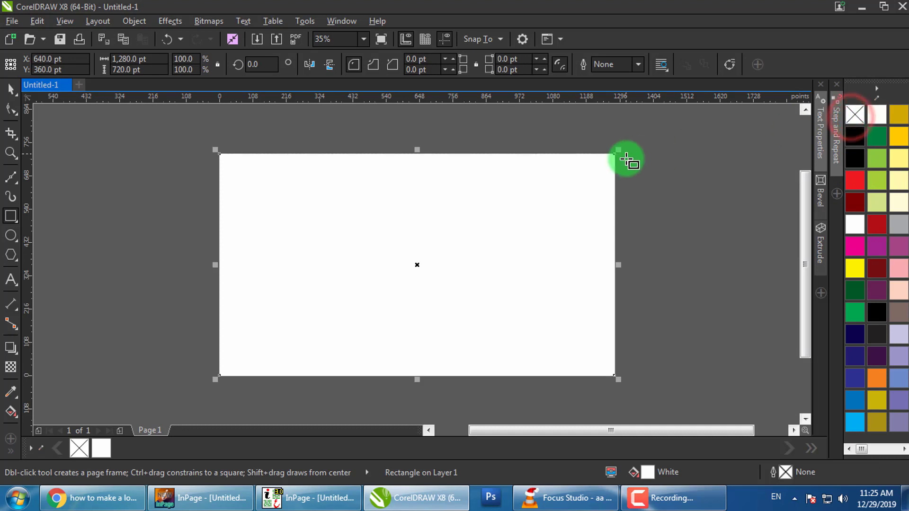
pyautogui.hotkey('shift', 'F4')
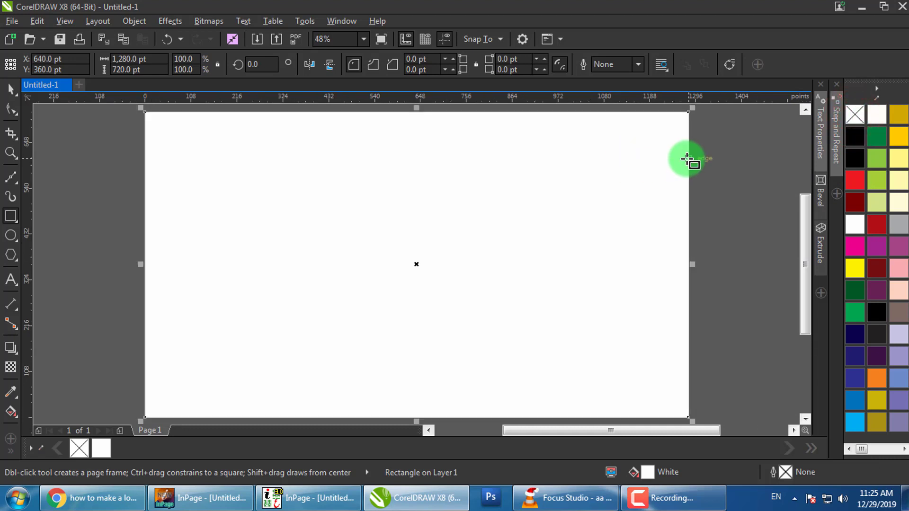
# Draw an upright rectangle left of page centre and size it to 100 × 400 pt
pyautogui.click(11, 91)
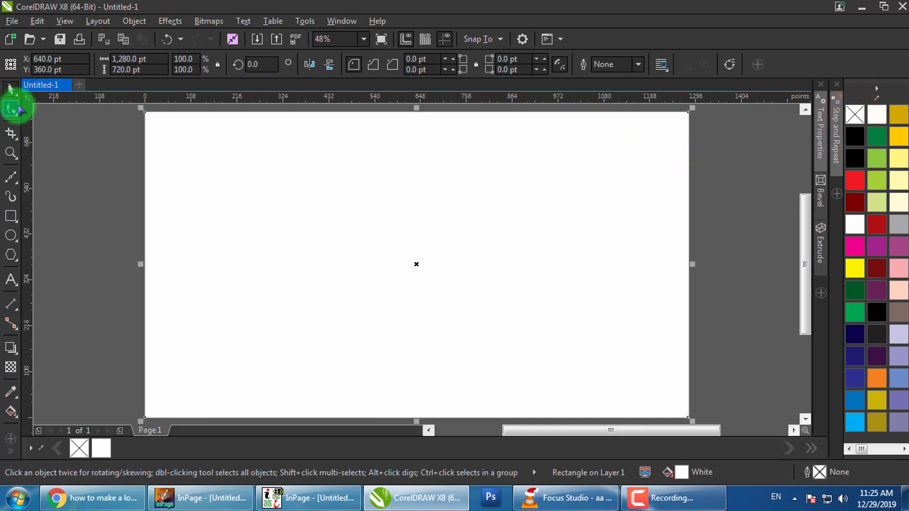
pyautogui.click(91, 227)
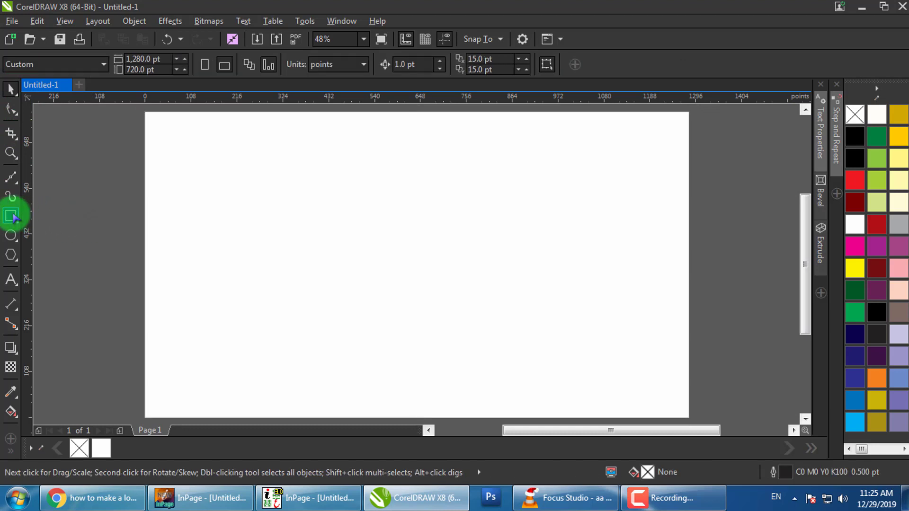
pyautogui.click(10, 216)
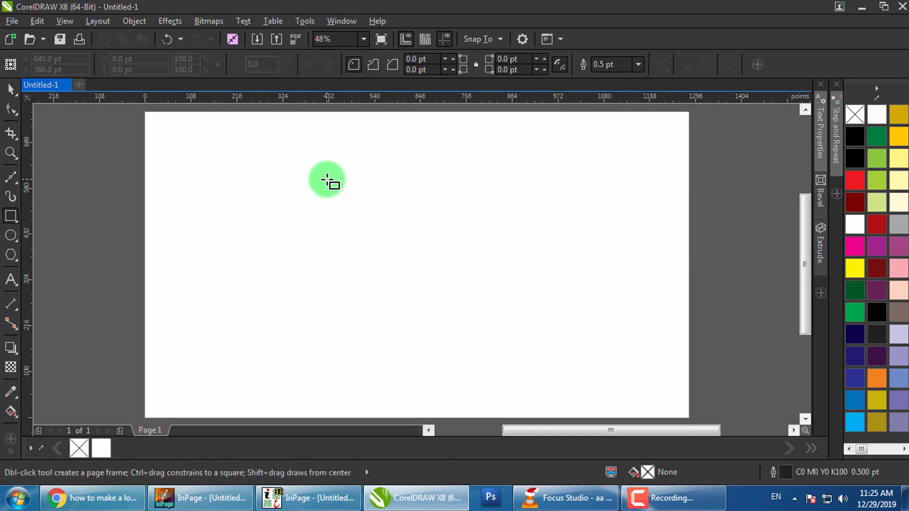
pyautogui.moveTo(330, 186); pyautogui.dragTo(362, 319)
pyautogui.moveTo(152, 60); pyautogui.dragTo(82, 60)
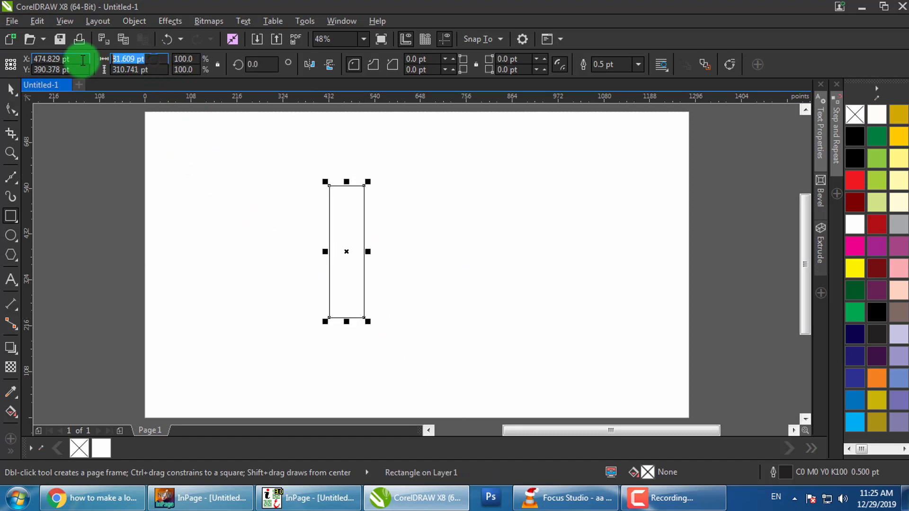
pyautogui.write('1')
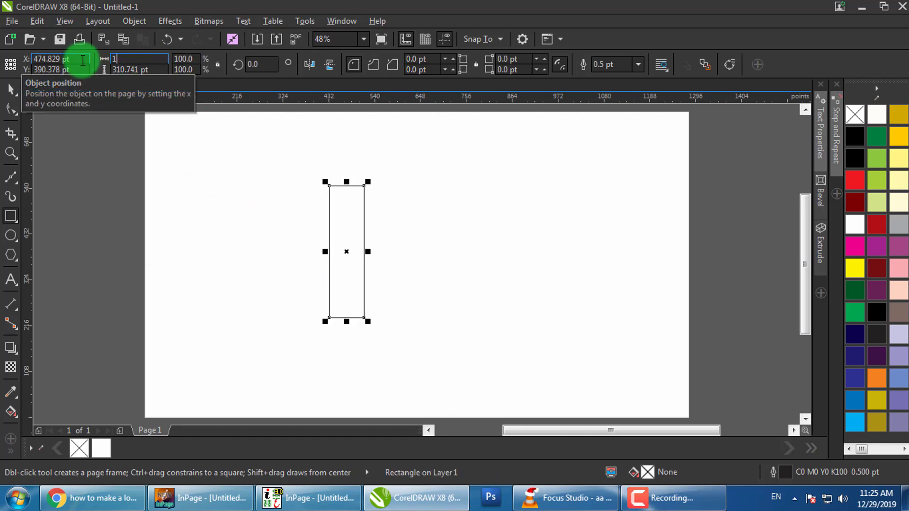
pyautogui.write('00')
pyautogui.press('Tab')
pyautogui.write('400')
pyautogui.press('Return')
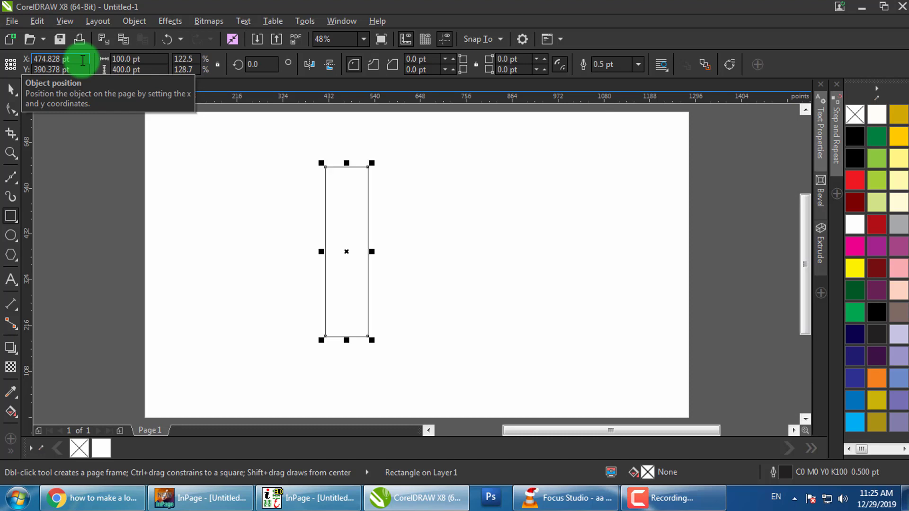
# Round the rectangle's corners fully to 50 pt, turning it into a pill
pyautogui.click(10, 109)
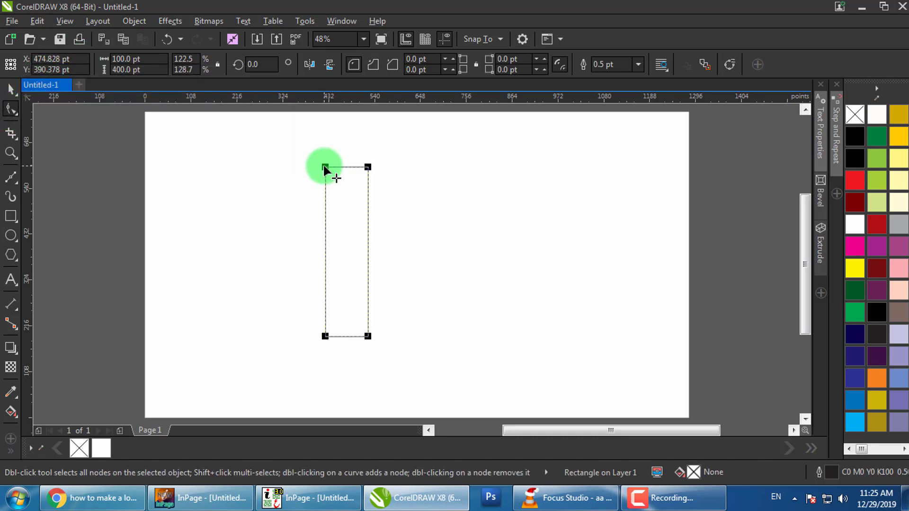
pyautogui.moveTo(325, 168); pyautogui.dragTo(363, 226)
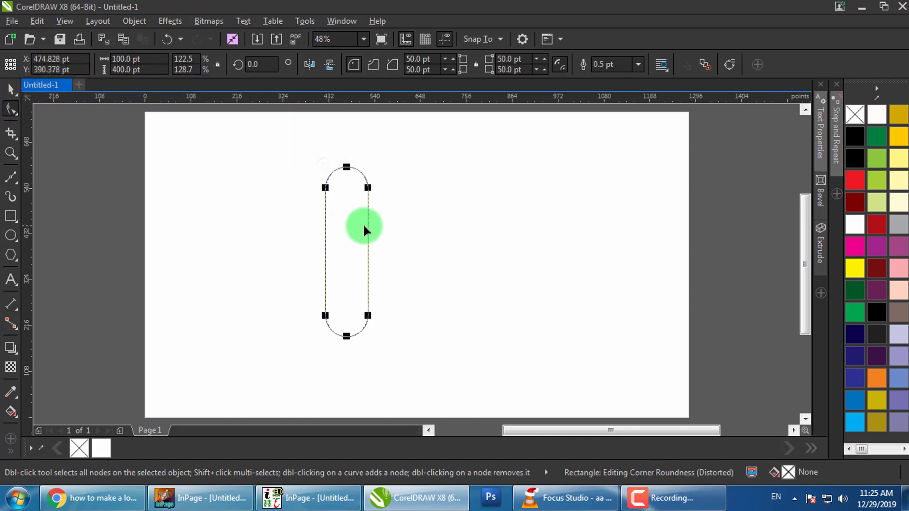
pyautogui.click(10, 88)
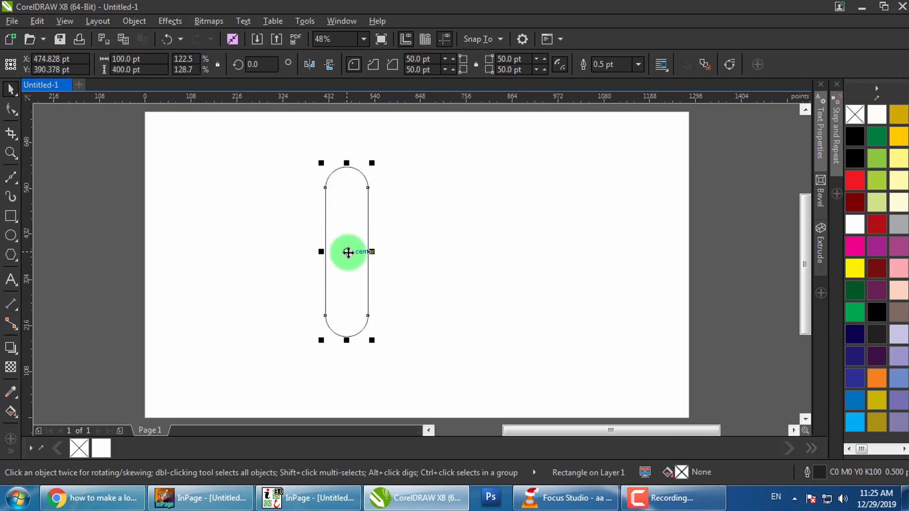
# Duplicate the pill, rotate the copy 90°, and align it to the stem's top and left edges
pyautogui.moveTo(348, 251); pyautogui.dragTo(445, 253)
pyautogui.rightClick(445, 252)
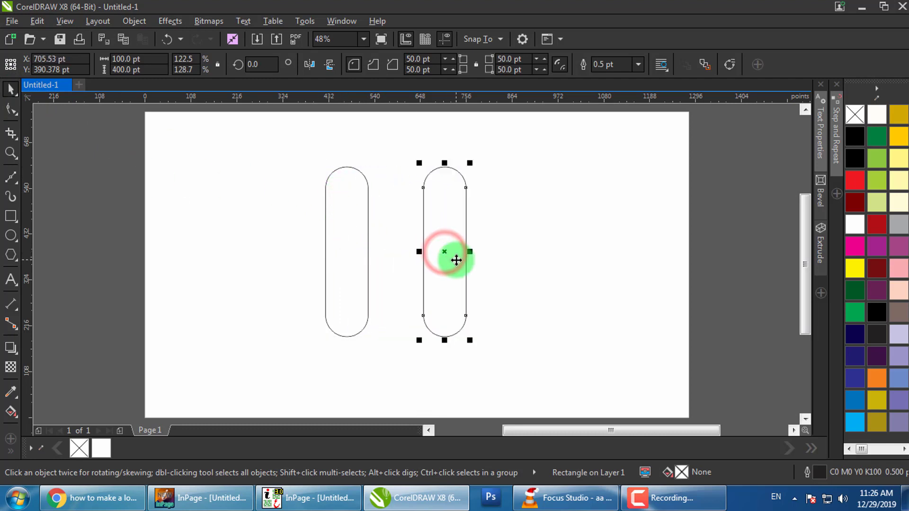
pyautogui.doubleClick(246, 65)
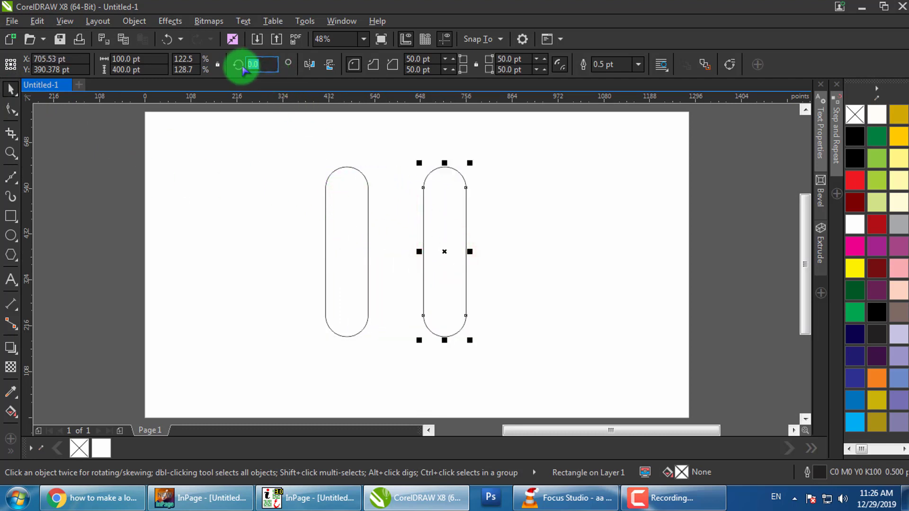
pyautogui.write('90.0')
pyautogui.press('Return')
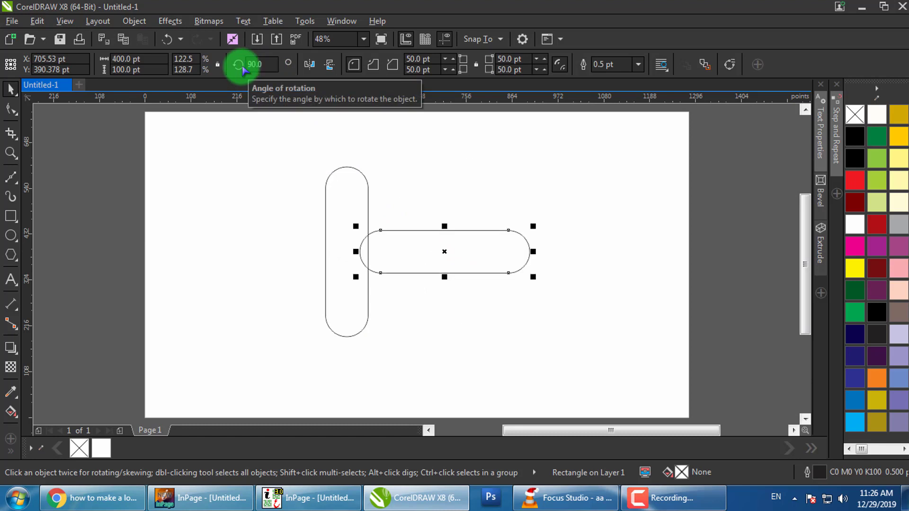
pyautogui.keyDown('shift'); pyautogui.click(339, 195); pyautogui.keyUp('shift')
pyautogui.press('t')
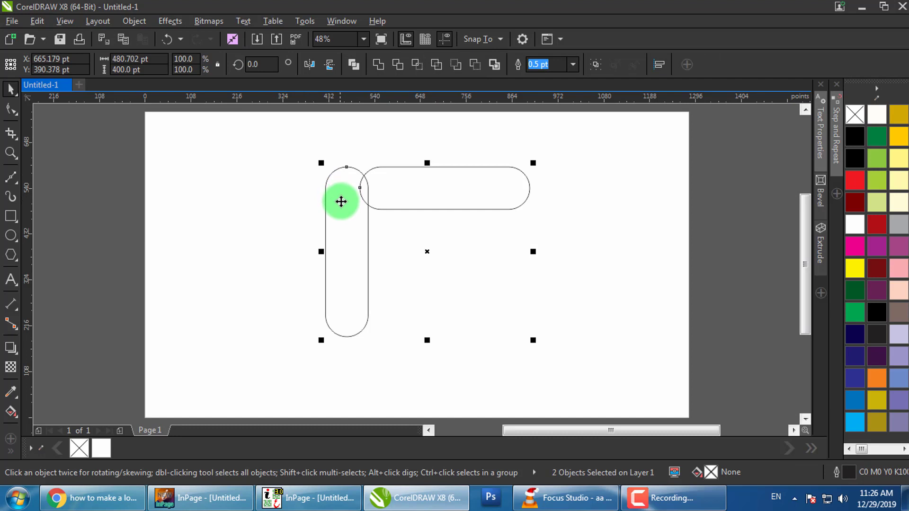
pyautogui.press('l')
# Shrink the top horizontal arm to 280 pt wide and realign its left edge with the stem
pyautogui.click(441, 197)
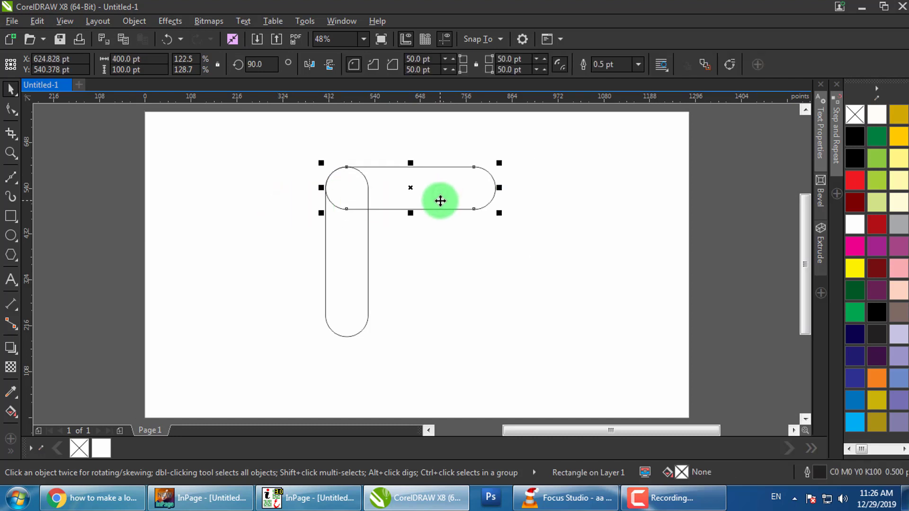
pyautogui.click(128, 59)
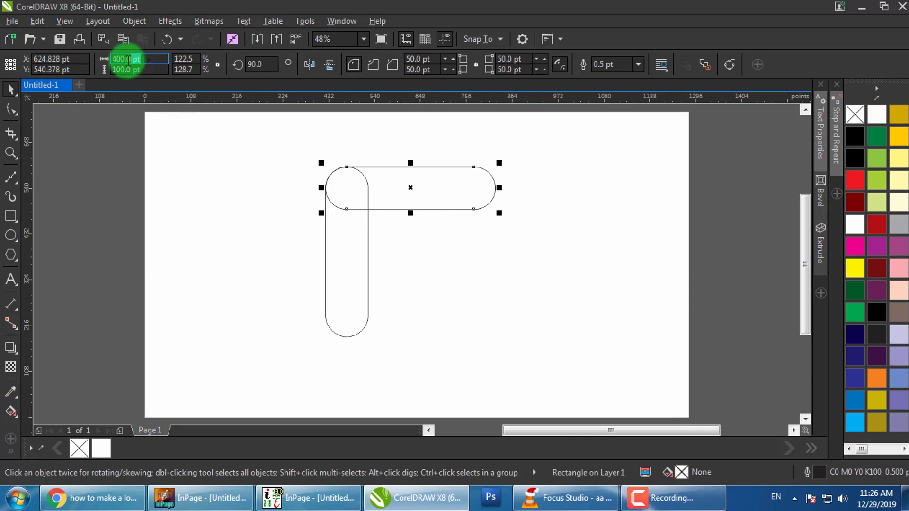
pyautogui.write('280')
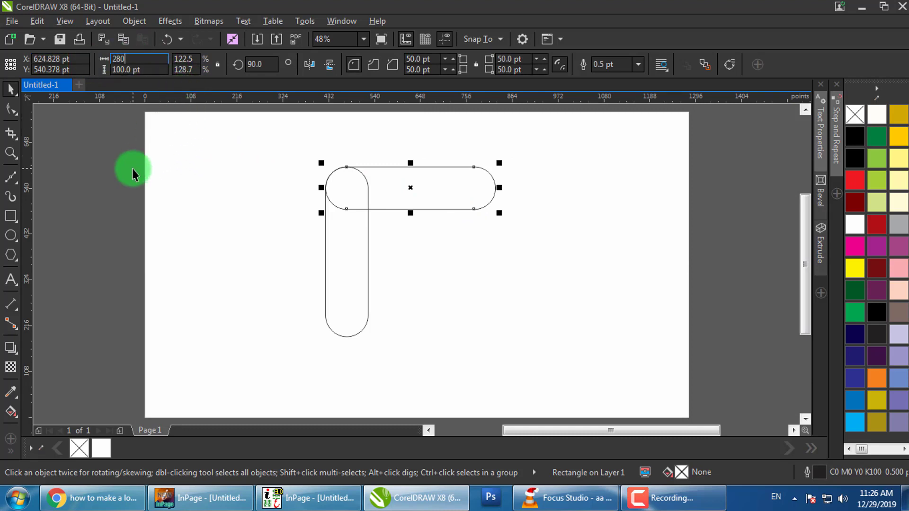
pyautogui.press('Return')
pyautogui.keyDown('shift'); pyautogui.click(325, 284); pyautogui.keyUp('shift')
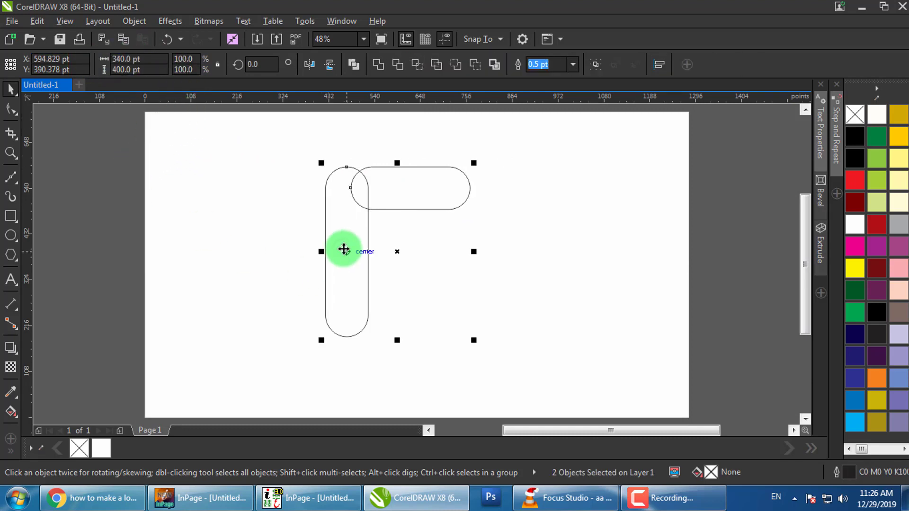
pyautogui.press('l')
# Copy the arm to the stem's middle, resize it to 220 pt, and left-align it with the stem
pyautogui.click(120, 198)
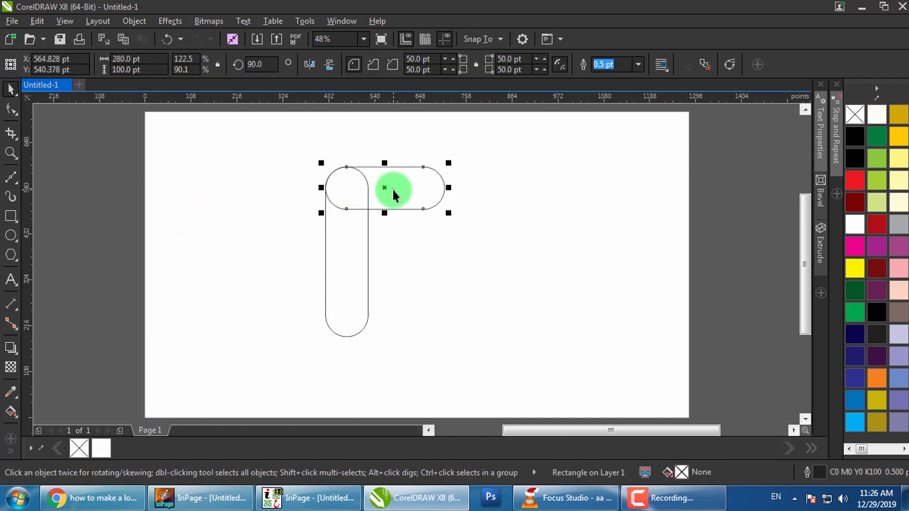
pyautogui.moveTo(392, 189); pyautogui.dragTo(410, 249)
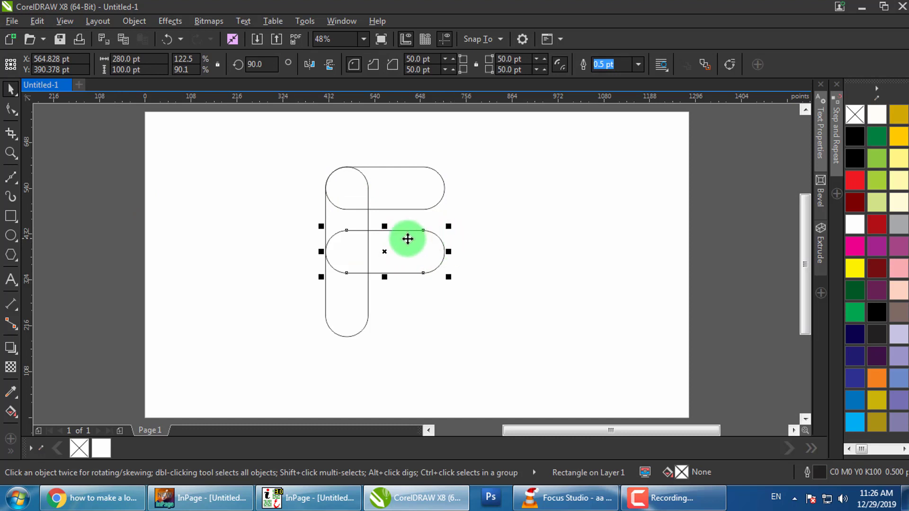
pyautogui.click(119, 59)
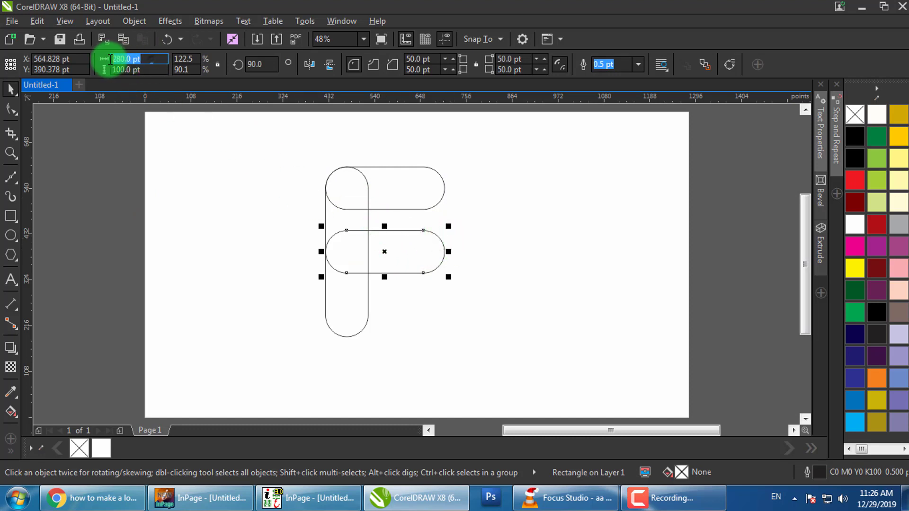
pyautogui.write('220')
pyautogui.press('Return')
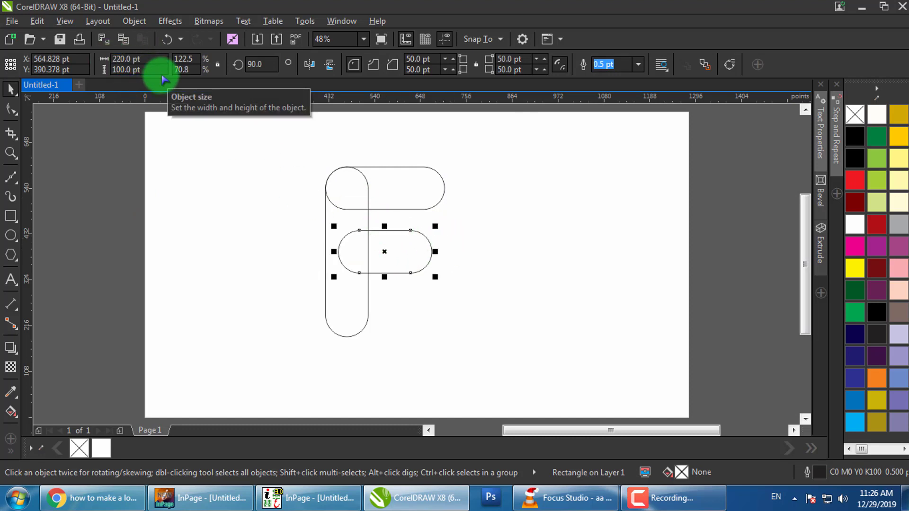
pyautogui.keyDown('shift'); pyautogui.click(344, 298); pyautogui.keyUp('shift')
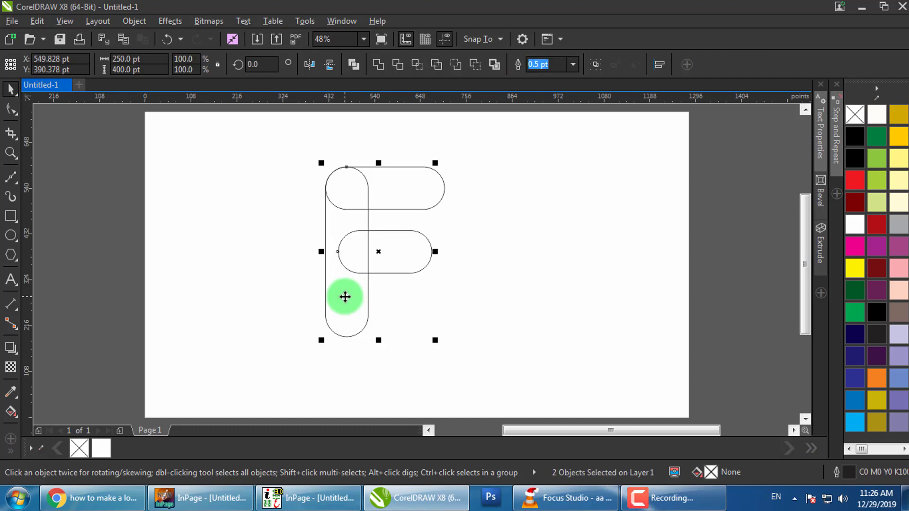
pyautogui.press('l')
# Marquee-select all three pieces of the F, then deselect them
pyautogui.click(225, 214)
pyautogui.click(73, 188)
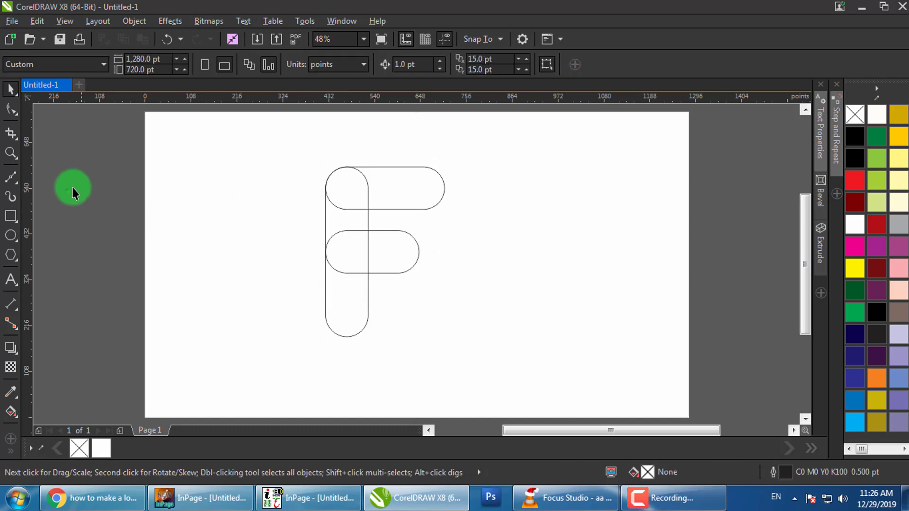
pyautogui.moveTo(105, 146); pyautogui.dragTo(504, 355)
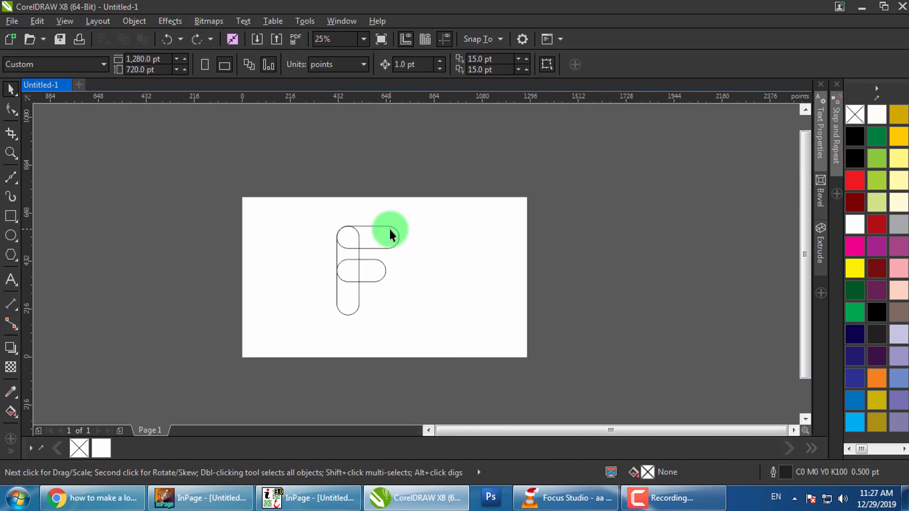
pyautogui.press('F4')
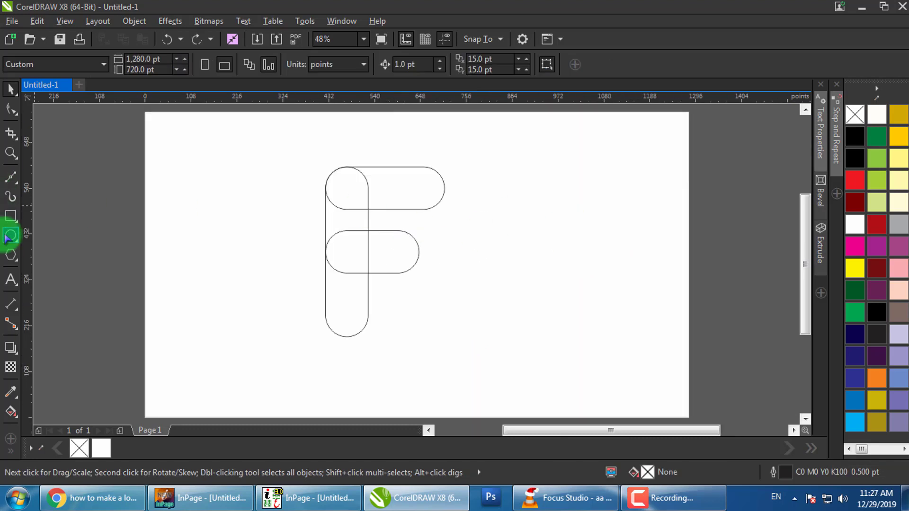
# Draw a circle right of the F, size it to 322 pt, and reposition it on the page
pyautogui.click(11, 236)
pyautogui.moveTo(470, 153)
pyautogui.mouseDown()
pyautogui.moveTo(571, 270)
pyautogui.moveTo(607, 290)
pyautogui.mouseUp()
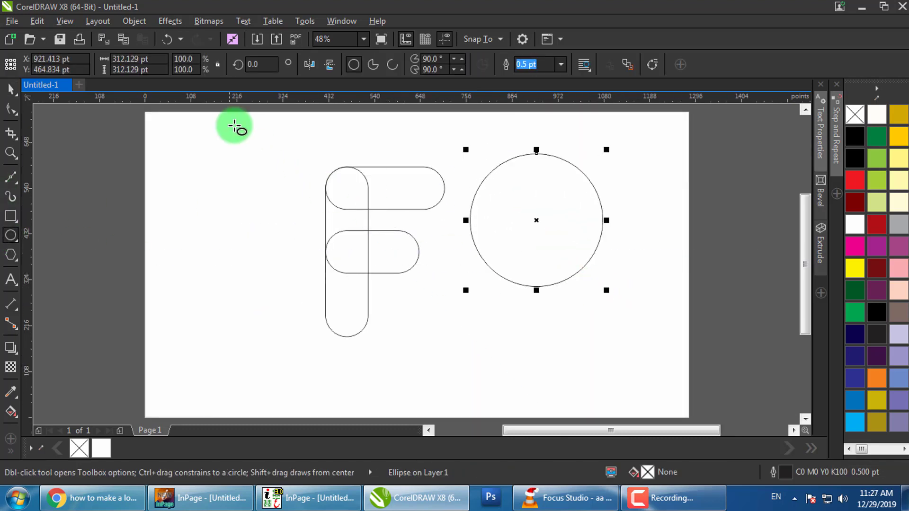
pyautogui.click(152, 58)
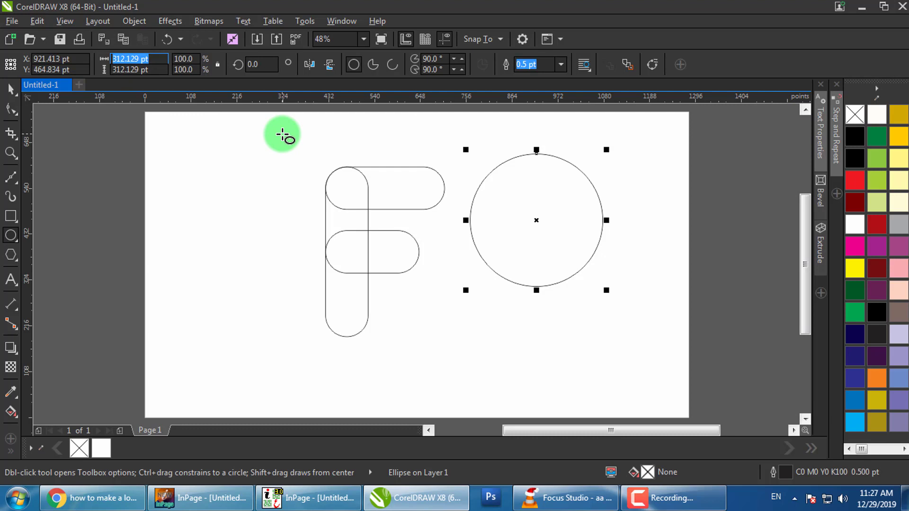
pyautogui.press('Return')
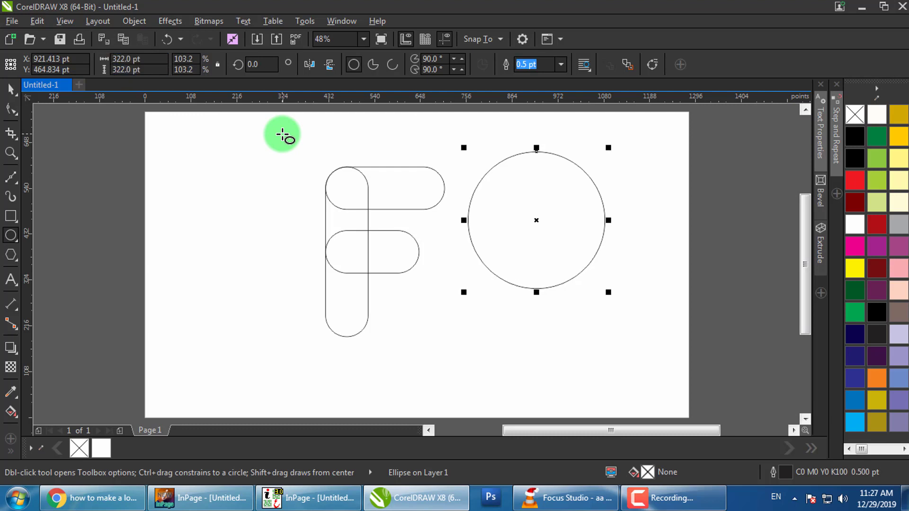
pyautogui.click(11, 90)
pyautogui.moveTo(539, 223); pyautogui.dragTo(488, 217)
# Make a 200 pt scaled copy of the big circle and place it at its upper left
pyautogui.scroll(1, 473, 219)
pyautogui.click(454, 216)
pyautogui.click(458, 287)
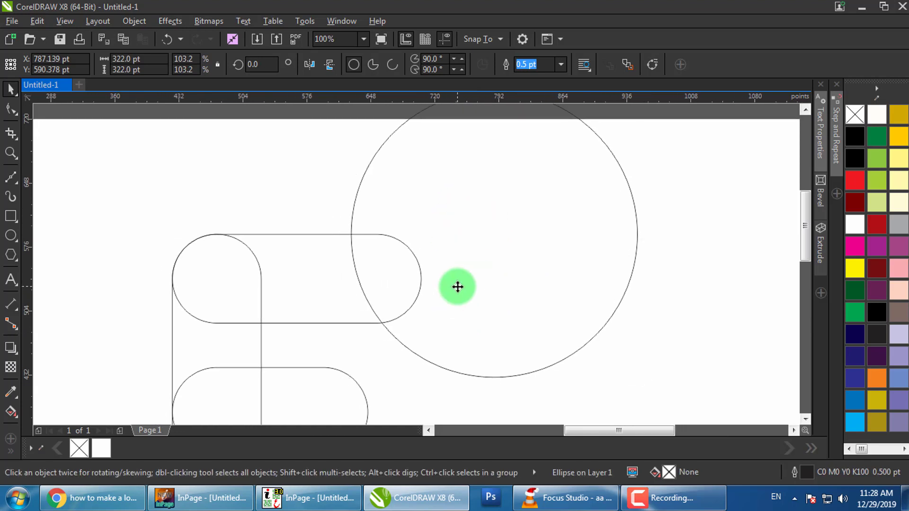
pyautogui.moveTo(341, 384); pyautogui.dragTo(422, 349)
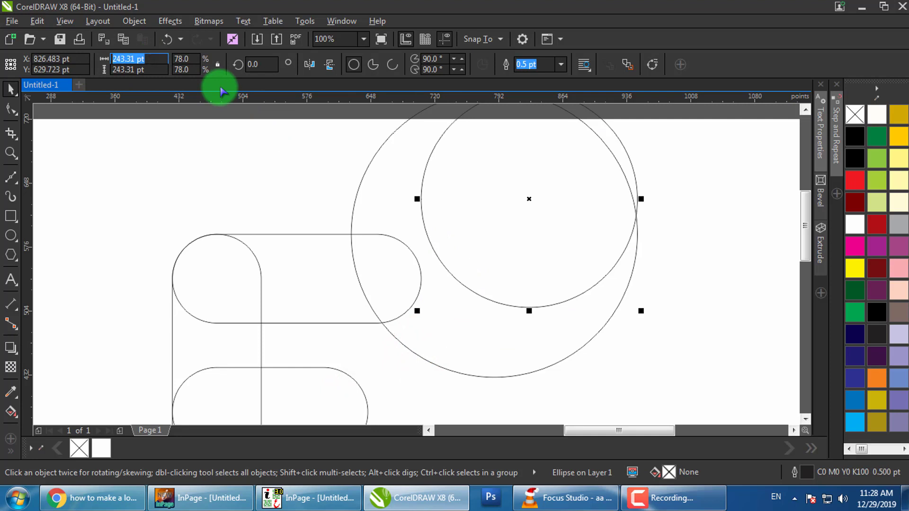
pyautogui.write('200')
pyautogui.press('Return')
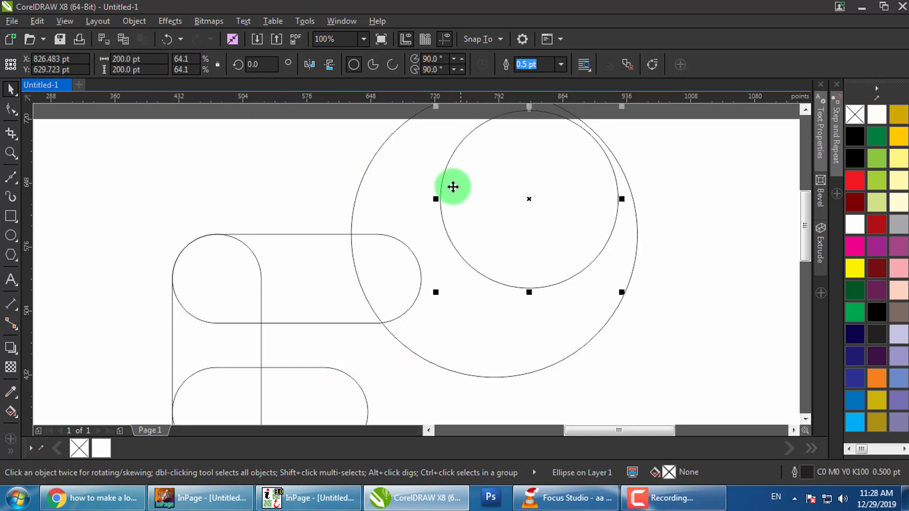
pyautogui.moveTo(525, 203); pyautogui.dragTo(447, 183)
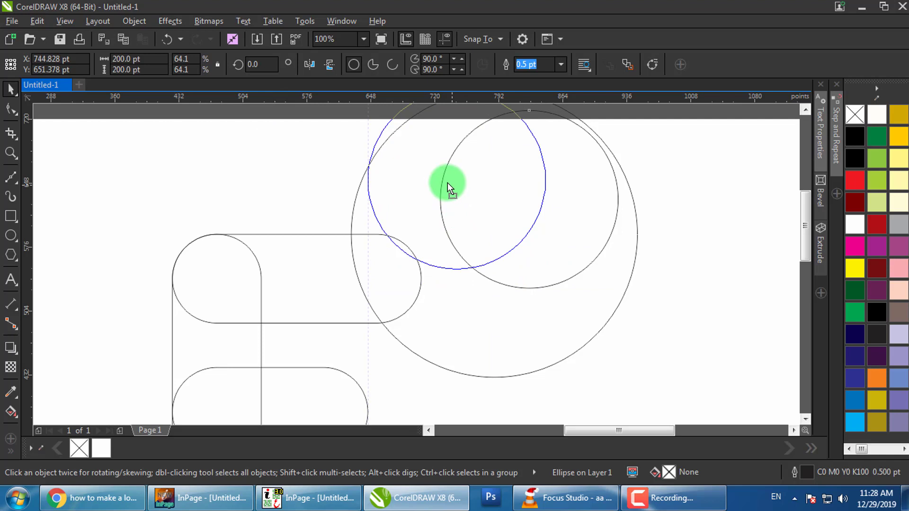
pyautogui.moveTo(447, 182); pyautogui.dragTo(447, 183)
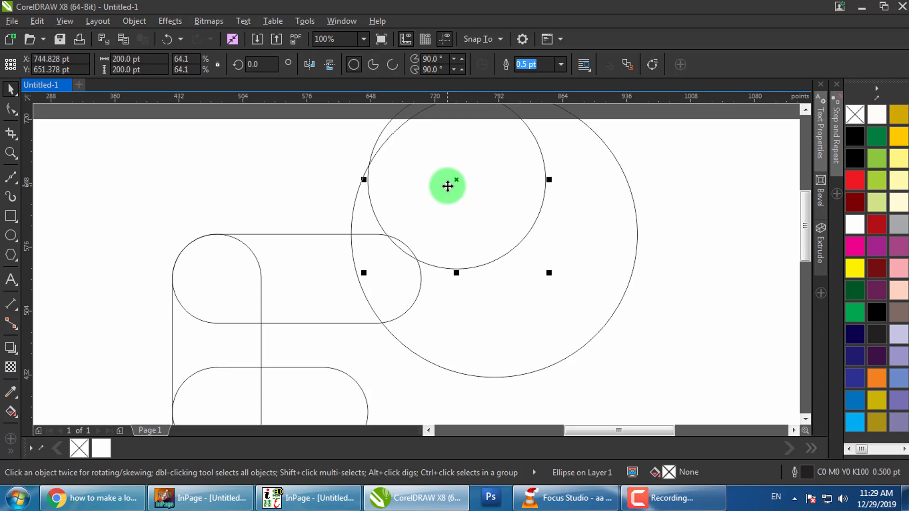
# Rotate a copy of the big circle around a centre on the small circle's edge
pyautogui.click(428, 302)
pyautogui.click(454, 304)
pyautogui.moveTo(493, 235); pyautogui.dragTo(369, 165)
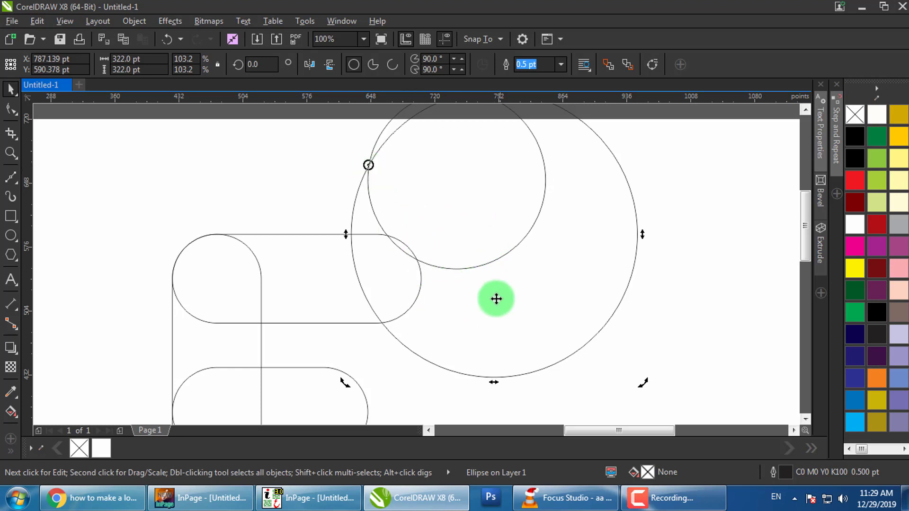
pyautogui.click(521, 305)
pyautogui.click(572, 330)
pyautogui.moveTo(645, 383); pyautogui.dragTo(480, 395)
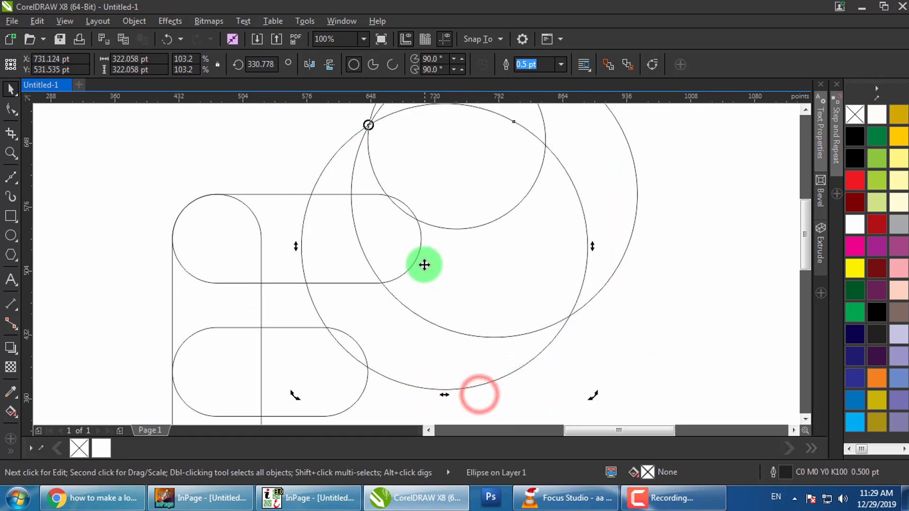
pyautogui.moveTo(436, 230); pyautogui.dragTo(441, 285)
# Select all three circles and shift them slightly left
pyautogui.keyDown('shift'); pyautogui.click(390, 147); pyautogui.keyUp('shift')
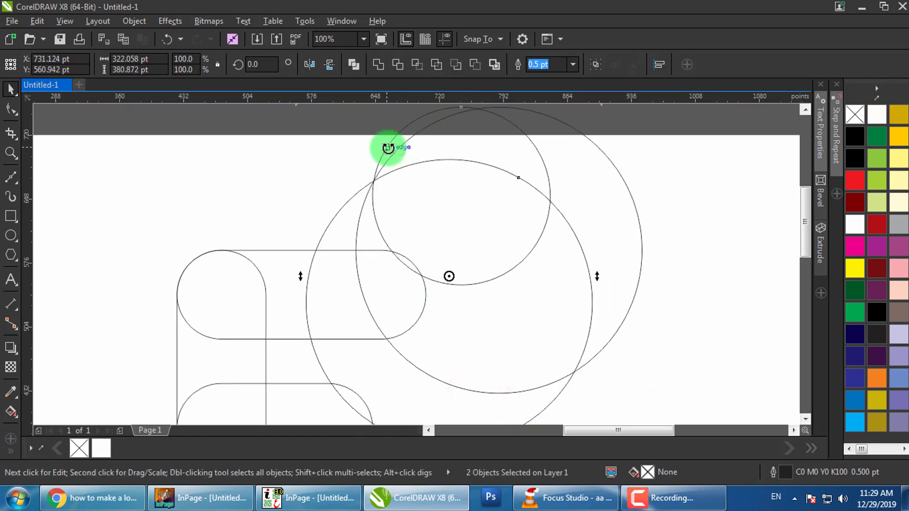
pyautogui.click(684, 181)
pyautogui.click(542, 170)
pyautogui.keyDown('shift'); pyautogui.click(595, 168); pyautogui.keyUp('shift')
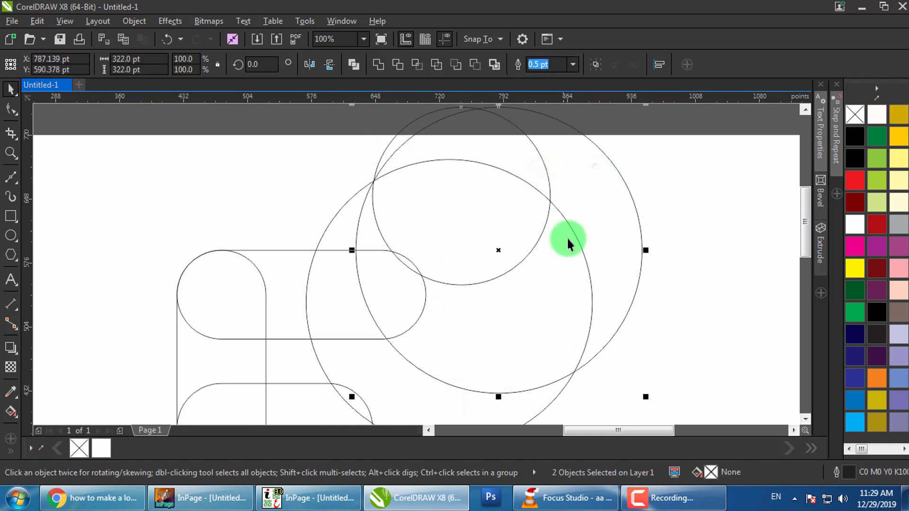
pyautogui.keyDown('shift'); pyautogui.click(558, 283); pyautogui.keyUp('shift')
pyautogui.moveTo(539, 284); pyautogui.dragTo(523, 289)
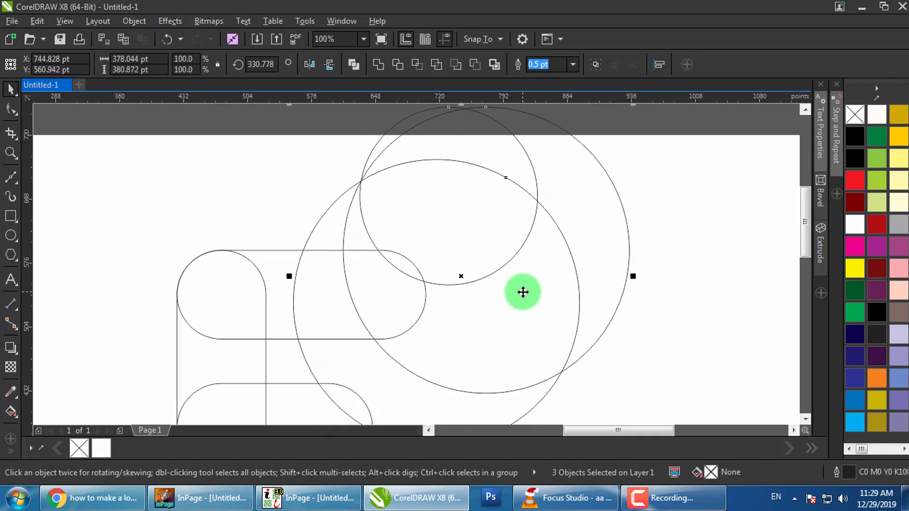
# Rotate the three circles together, move them above the F's top arm, and nudge into place
pyautogui.scroll(-1, 423, 310)
pyautogui.click(481, 308)
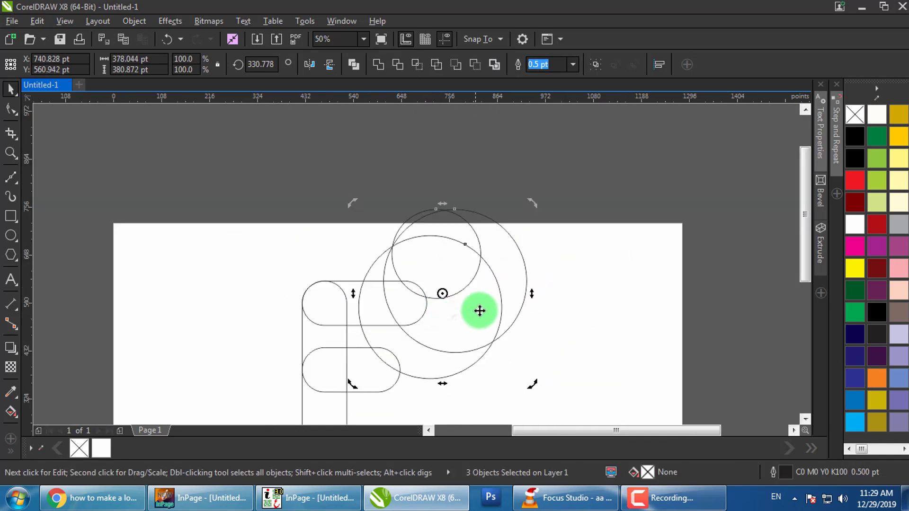
pyautogui.scroll(1, 492, 260)
pyautogui.moveTo(576, 170); pyautogui.dragTo(603, 189)
pyautogui.moveTo(348, 255); pyautogui.dragTo(338, 274)
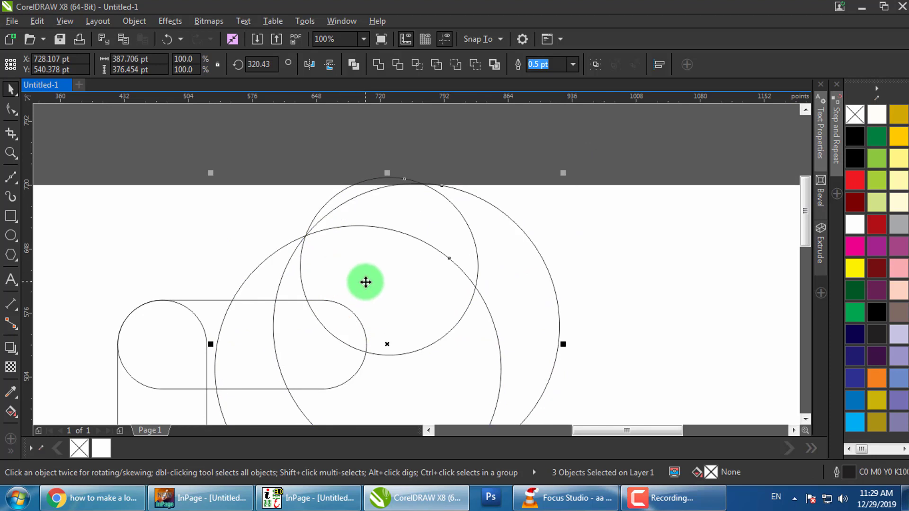
pyautogui.press('Up')
pyautogui.press('Up')
pyautogui.press('Up')
pyautogui.press('Up')
pyautogui.press('Up')
pyautogui.press('Up')
pyautogui.press('Up')
pyautogui.press('Up')
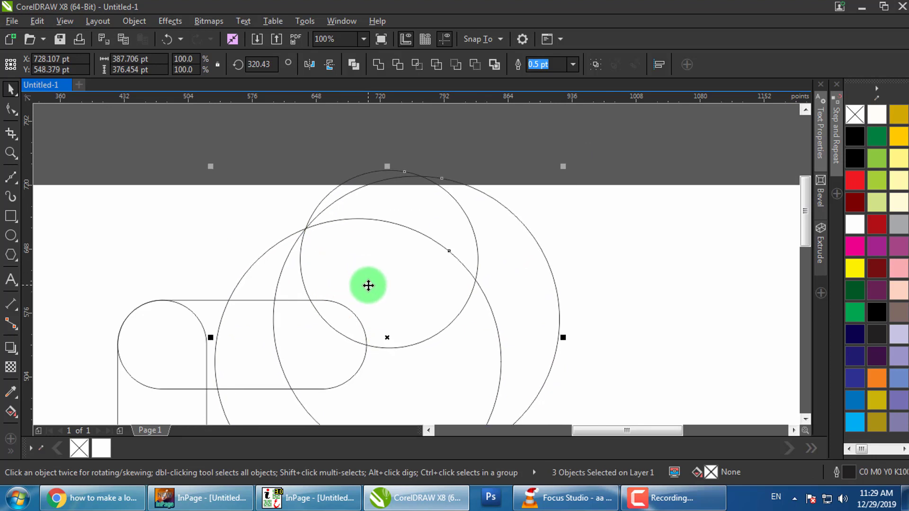
pyautogui.press('Right')
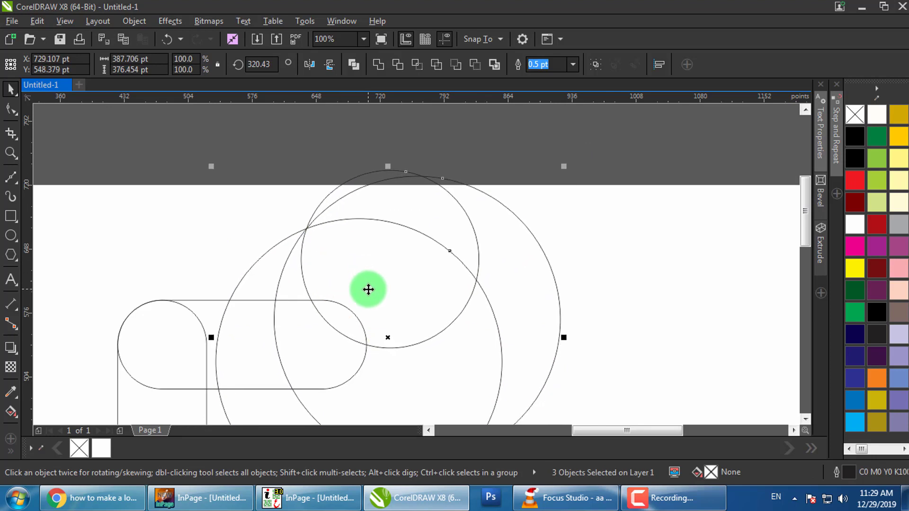
pyautogui.press('Left')
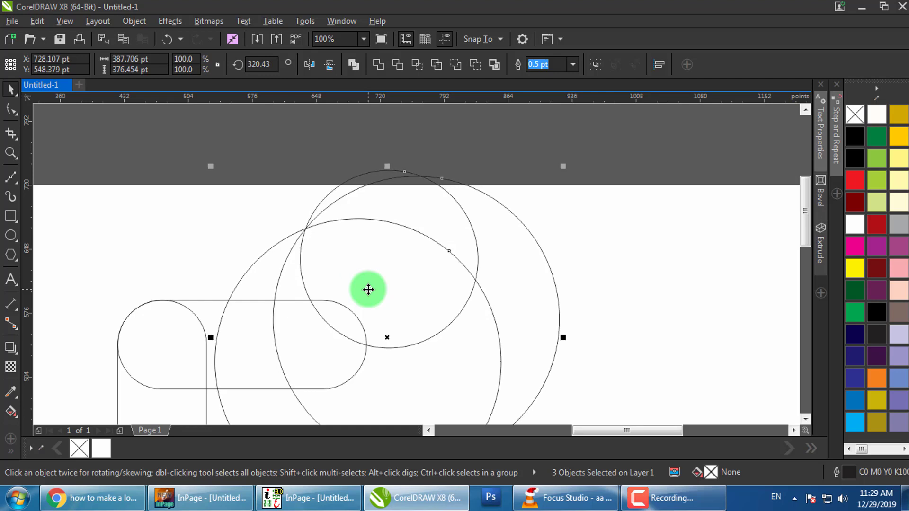
pyautogui.scroll(-1, 369, 289)
pyautogui.click(507, 290)
pyautogui.moveTo(500, 331); pyautogui.dragTo(496, 255)
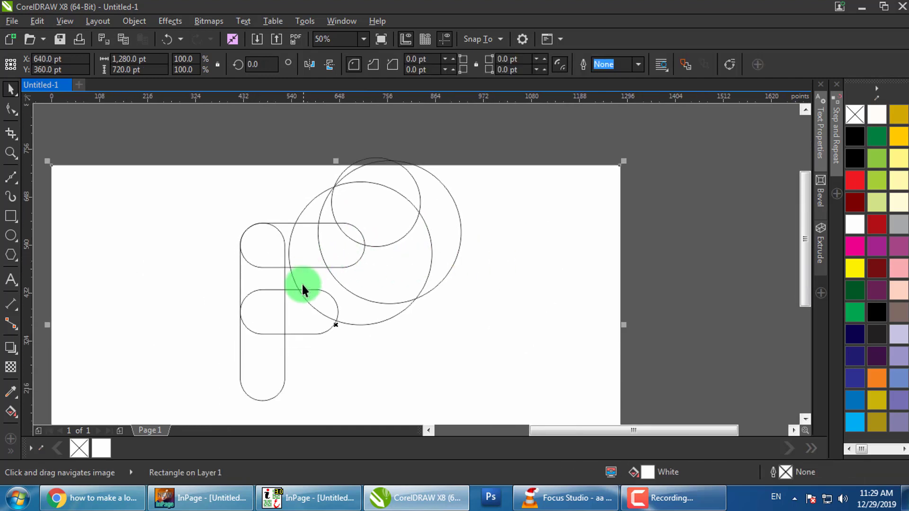
pyautogui.moveTo(303, 289); pyautogui.dragTo(305, 258)
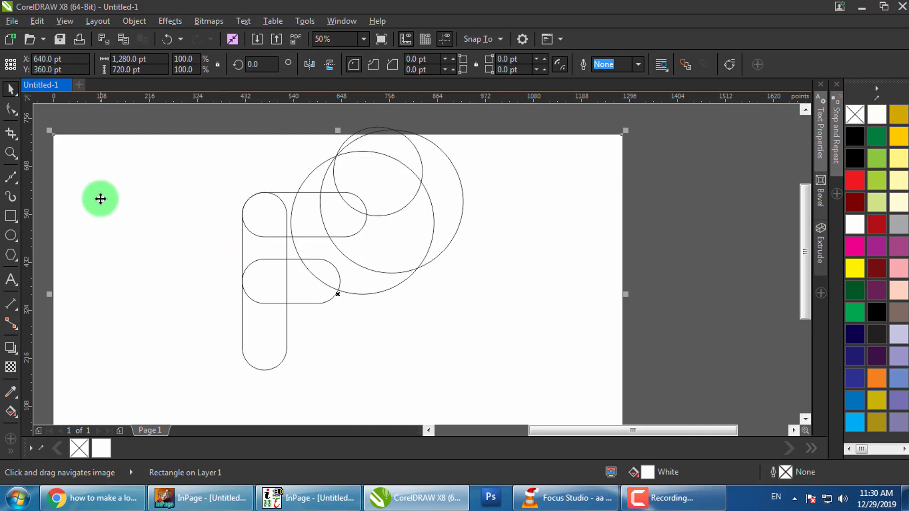
# Draw a line from above-left of the stem to its bottom and convert it into a curve
pyautogui.click(9, 178)
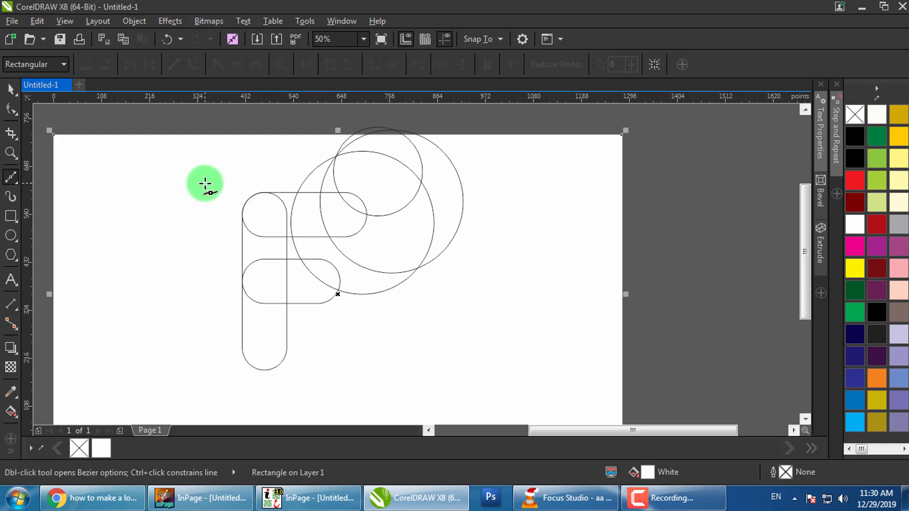
pyautogui.click(204, 183)
pyautogui.click(287, 348)
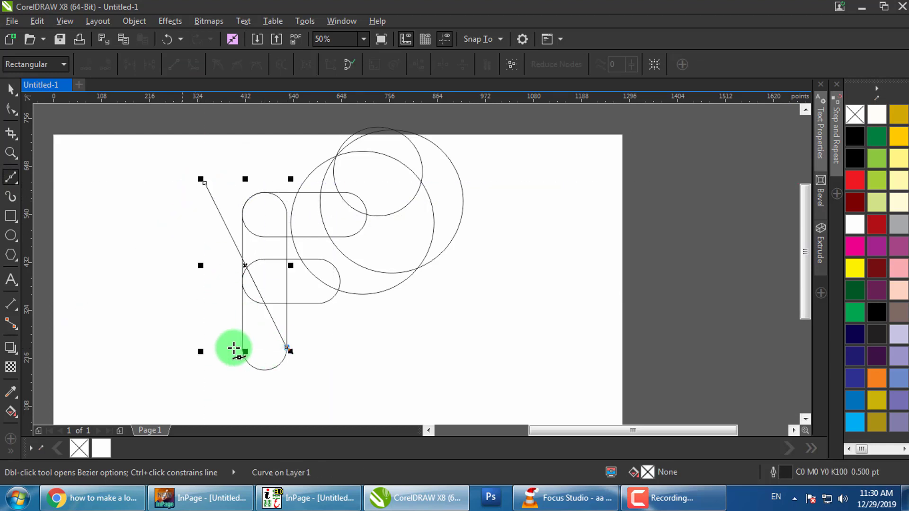
pyautogui.click(11, 109)
pyautogui.click(238, 249)
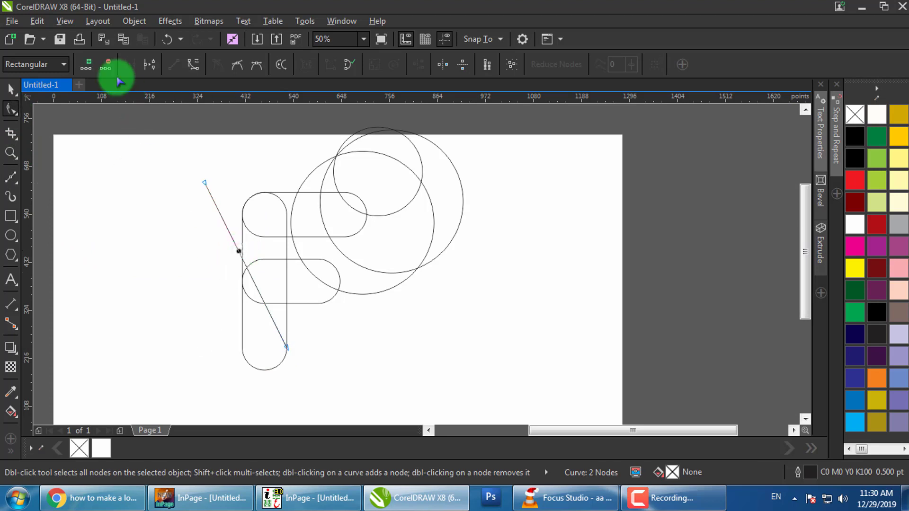
pyautogui.click(194, 64)
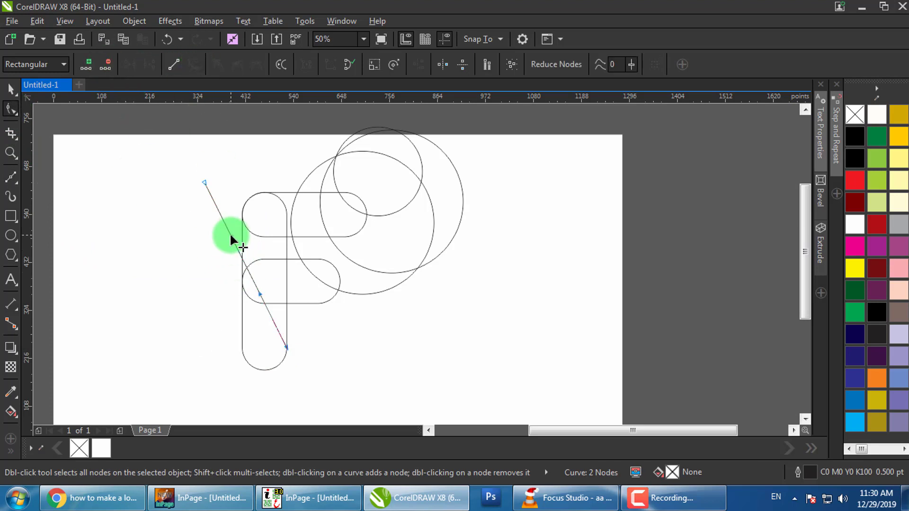
pyautogui.moveTo(231, 234); pyautogui.dragTo(204, 311)
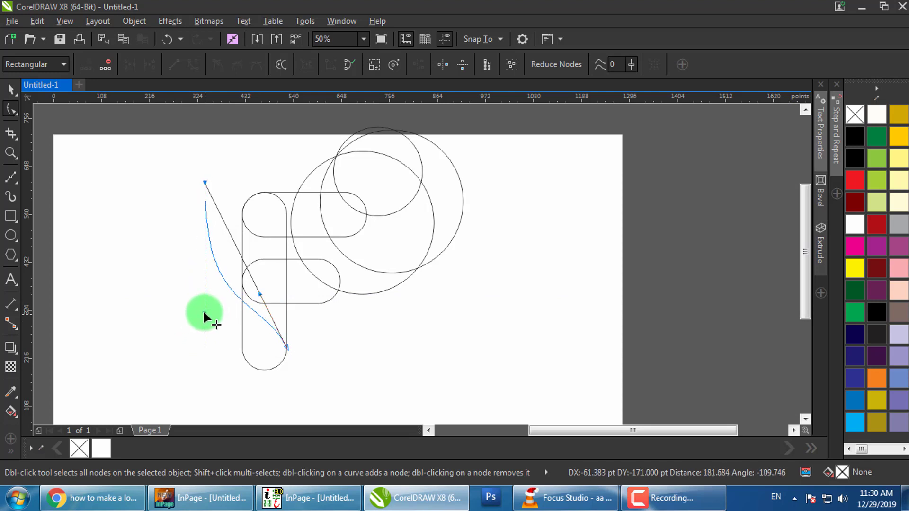
pyautogui.moveTo(261, 294); pyautogui.dragTo(290, 272)
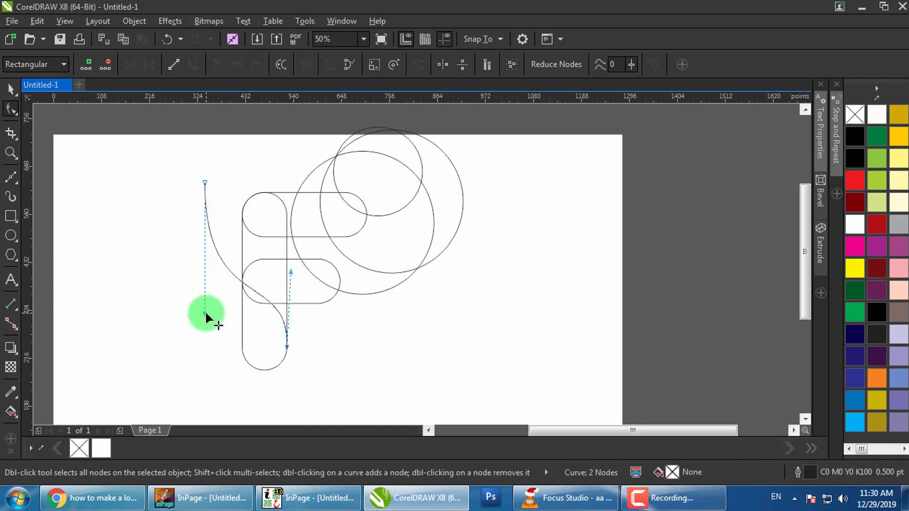
# Refine the curve's handles into a wide arc sweeping into the stem's lower end
pyautogui.moveTo(205, 313); pyautogui.dragTo(182, 297)
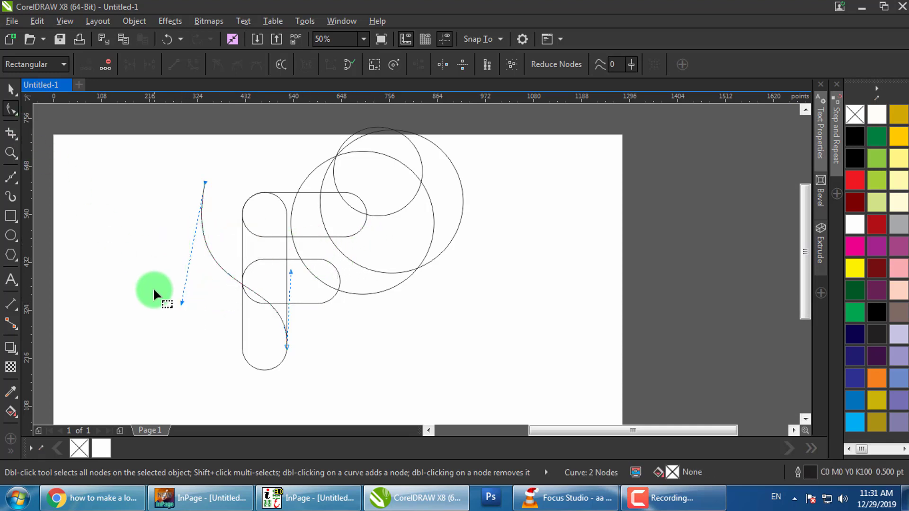
pyautogui.moveTo(181, 303); pyautogui.dragTo(160, 326)
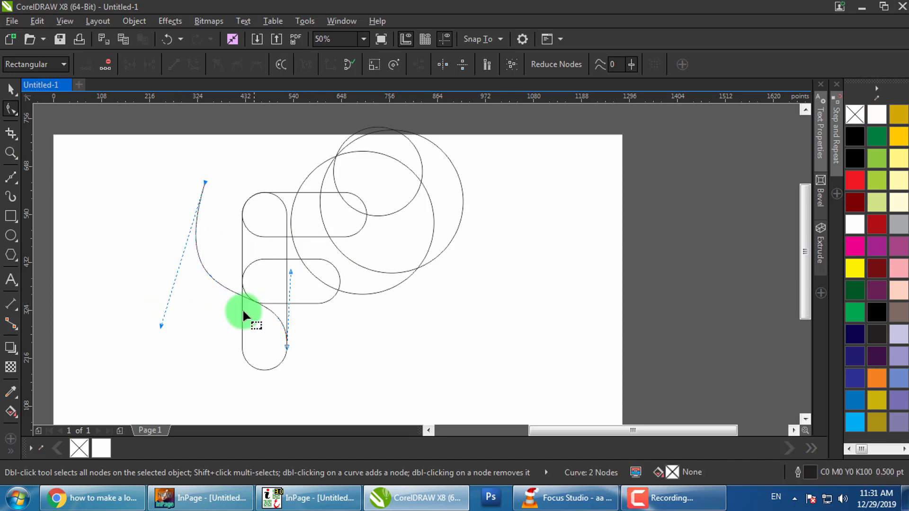
pyautogui.click(284, 275)
pyautogui.moveTo(351, 397); pyautogui.dragTo(350, 397)
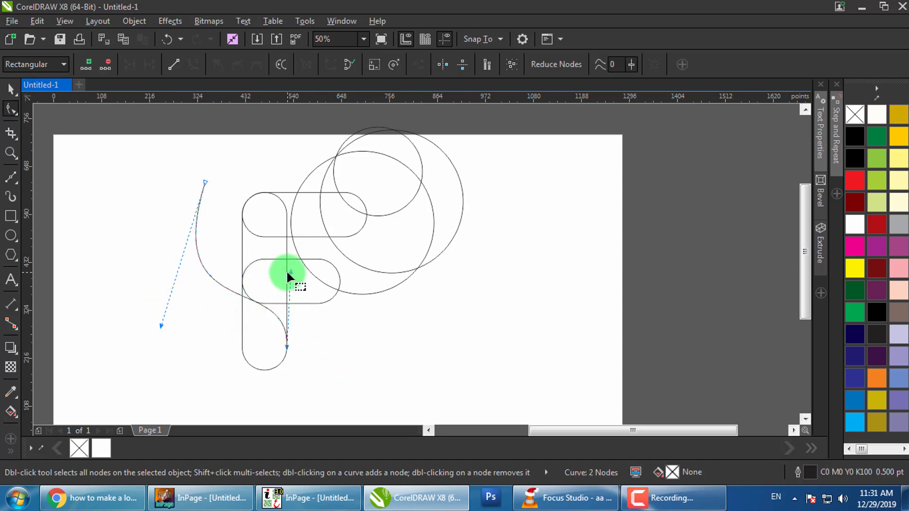
pyautogui.moveTo(292, 273)
pyautogui.mouseDown()
pyautogui.moveTo(262, 272)
pyautogui.moveTo(263, 284)
pyautogui.moveTo(291, 280)
pyautogui.mouseUp()
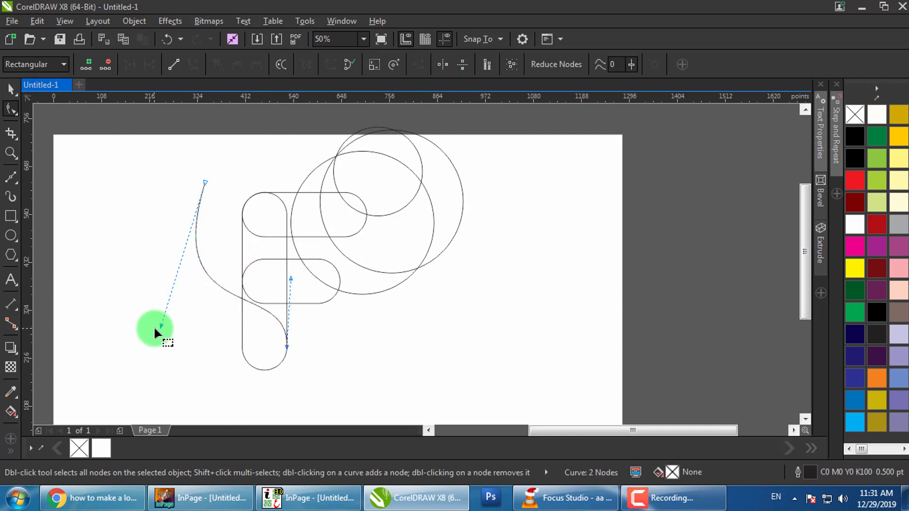
pyautogui.moveTo(154, 330); pyautogui.dragTo(160, 286)
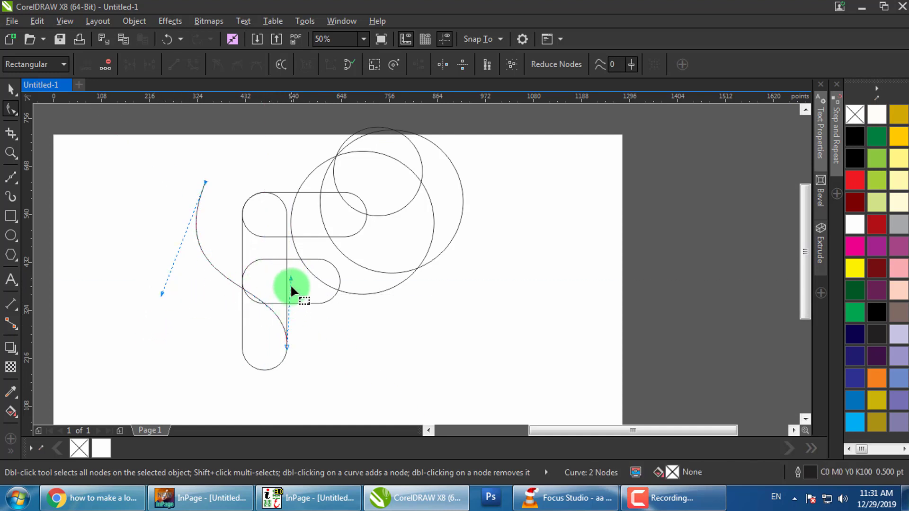
pyautogui.moveTo(291, 285); pyautogui.dragTo(292, 280)
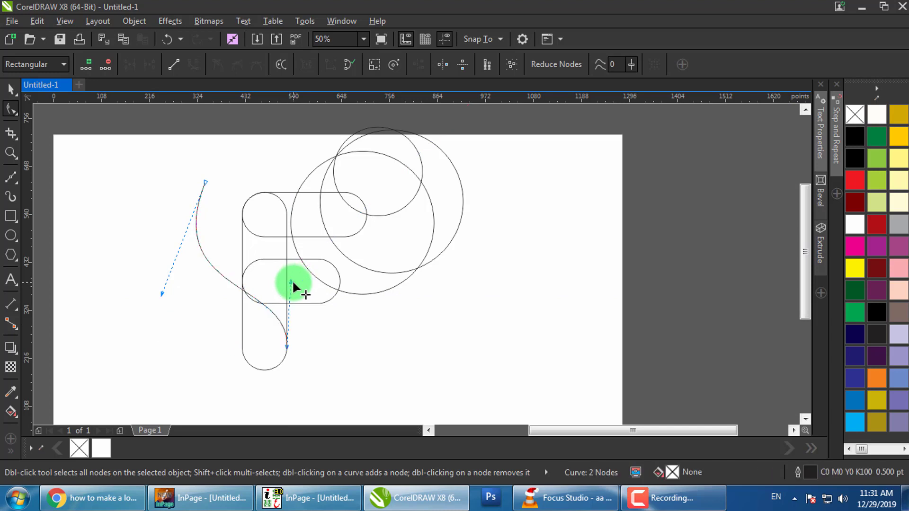
pyautogui.click(325, 346)
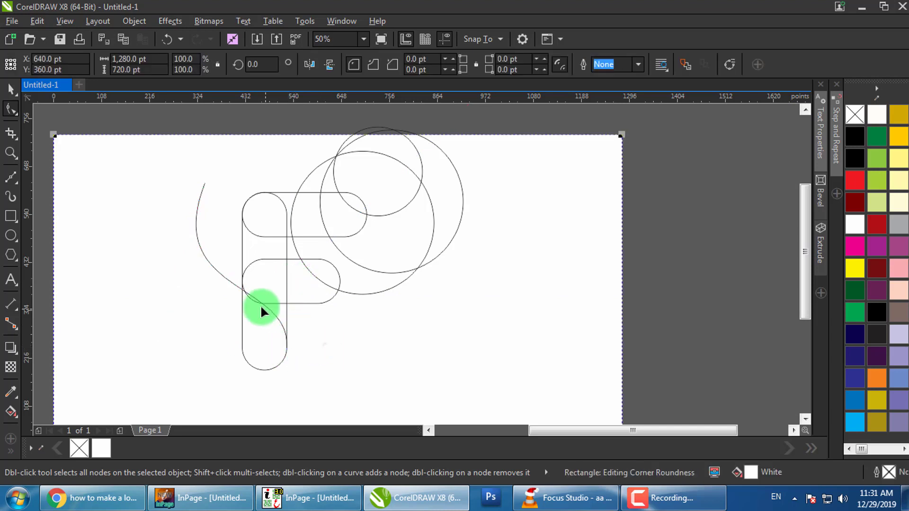
# Rotate the flourish curve about 28° around its top tip, swinging its tail toward the middle arm
pyautogui.click(198, 205)
pyautogui.press('space')
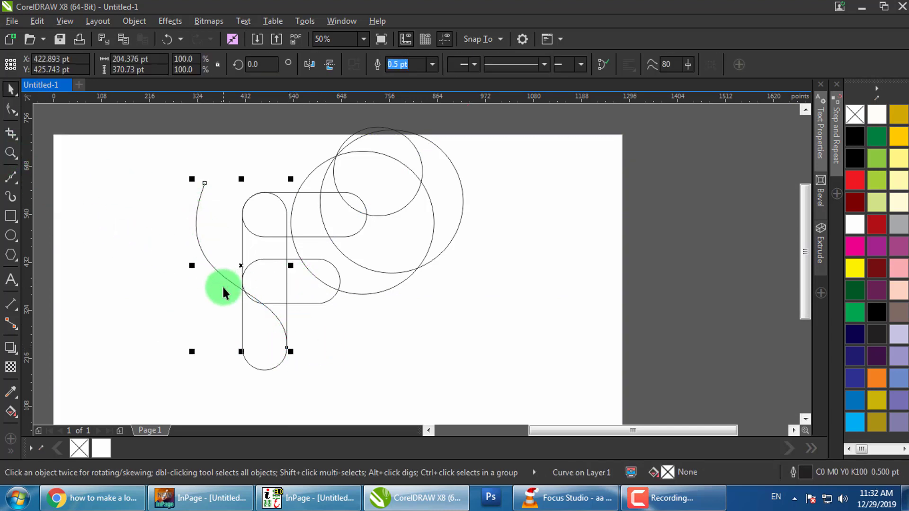
pyautogui.click(223, 276)
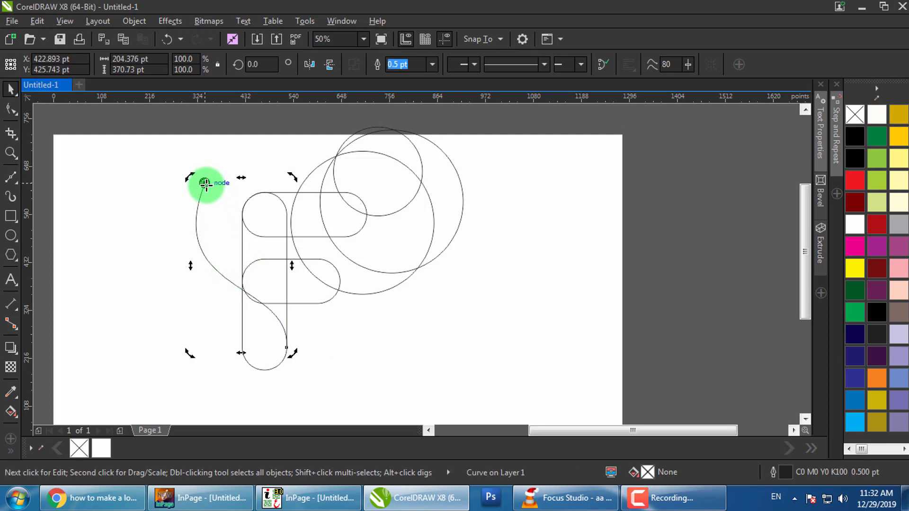
pyautogui.moveTo(293, 353); pyautogui.dragTo(338, 274)
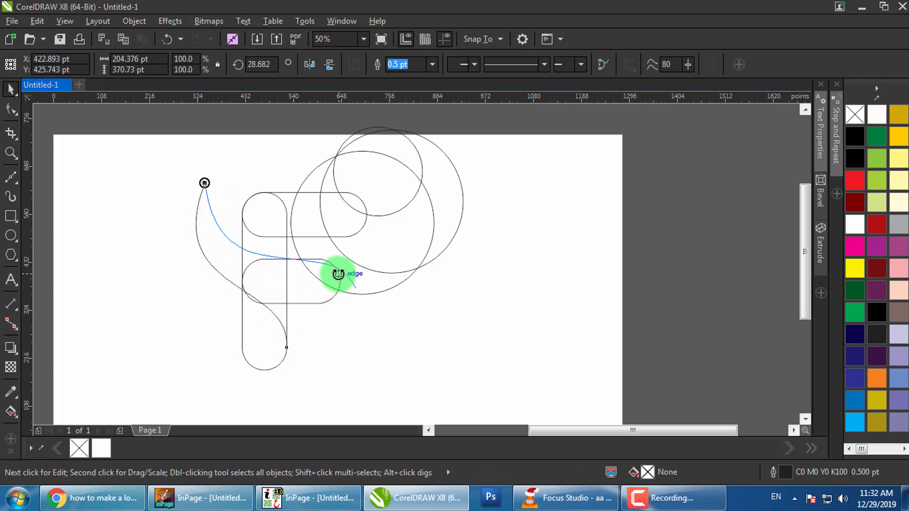
pyautogui.click(376, 335)
pyautogui.scroll(1, 378, 331)
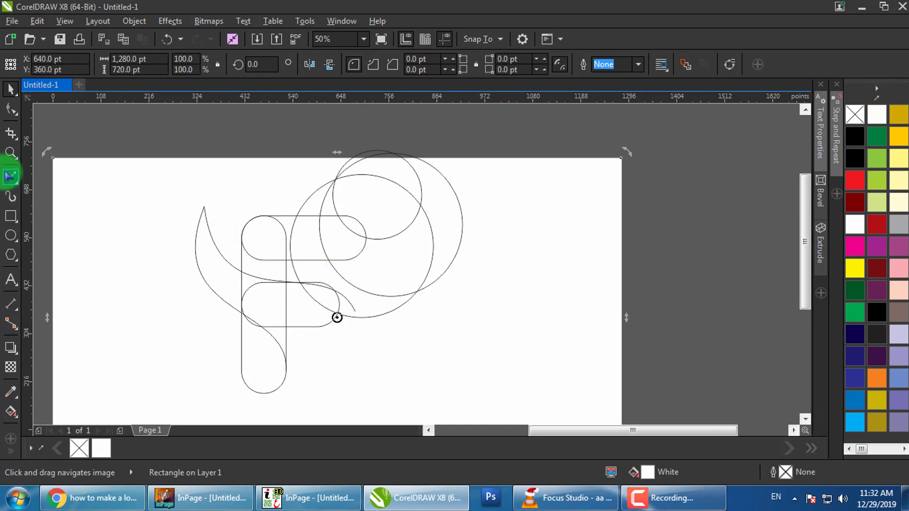
# Draw a line from the flourish's top tip to the stem top and bend it downward as a curve
pyautogui.click(14, 182)
pyautogui.click(201, 209)
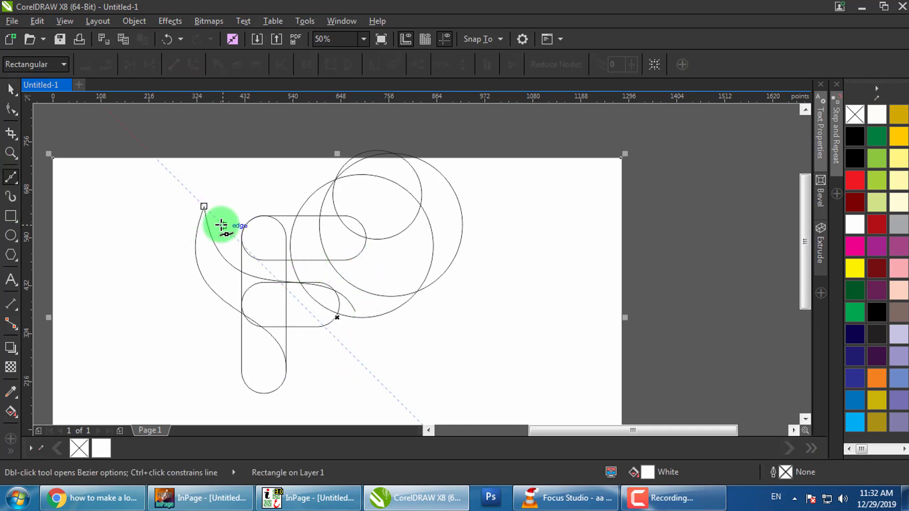
pyautogui.click(204, 207)
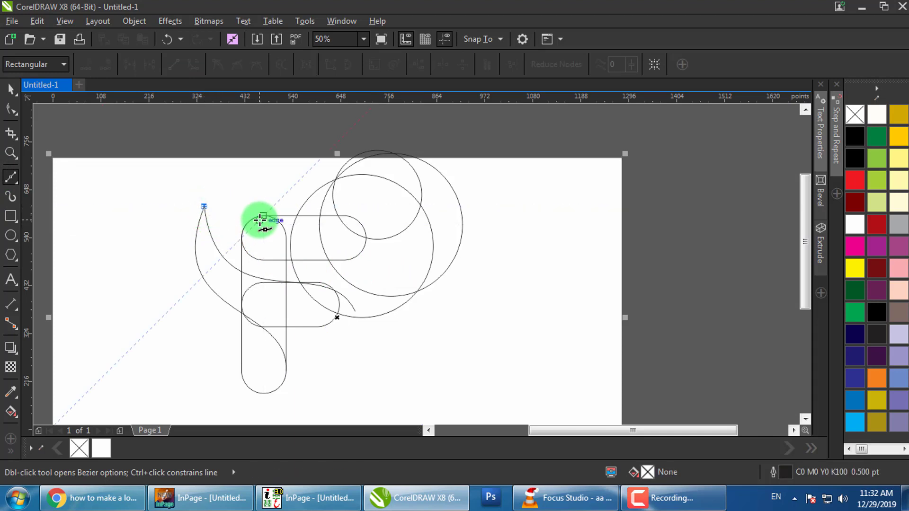
pyautogui.click(264, 215)
pyautogui.click(11, 109)
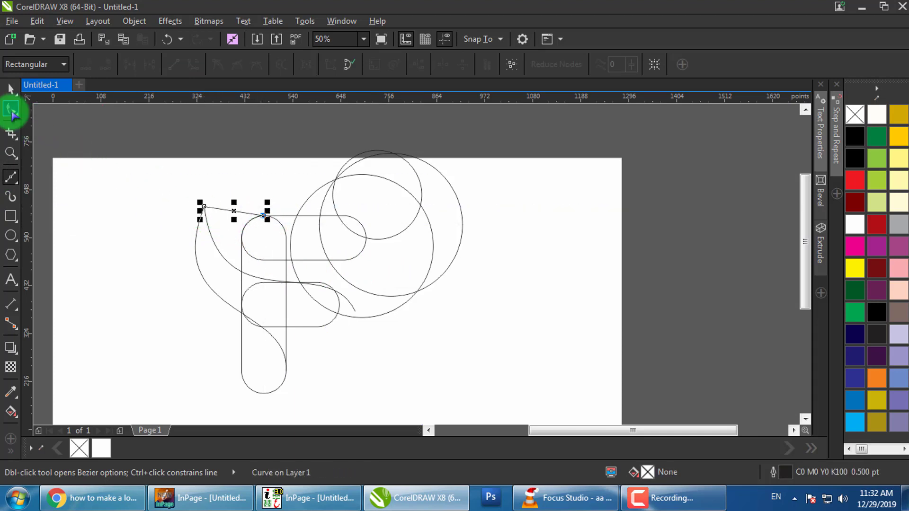
pyautogui.click(227, 210)
pyautogui.click(193, 64)
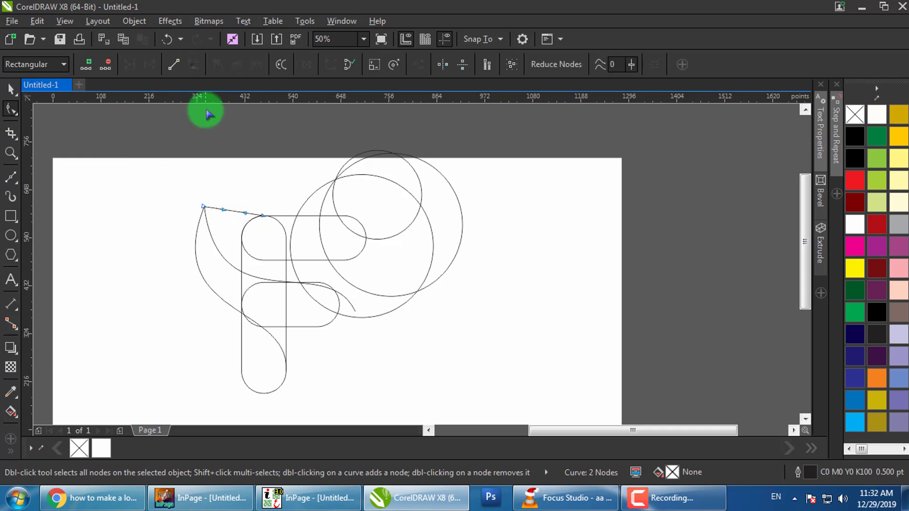
pyautogui.scroll(2, 229, 209)
pyautogui.moveTo(234, 208); pyautogui.dragTo(220, 275)
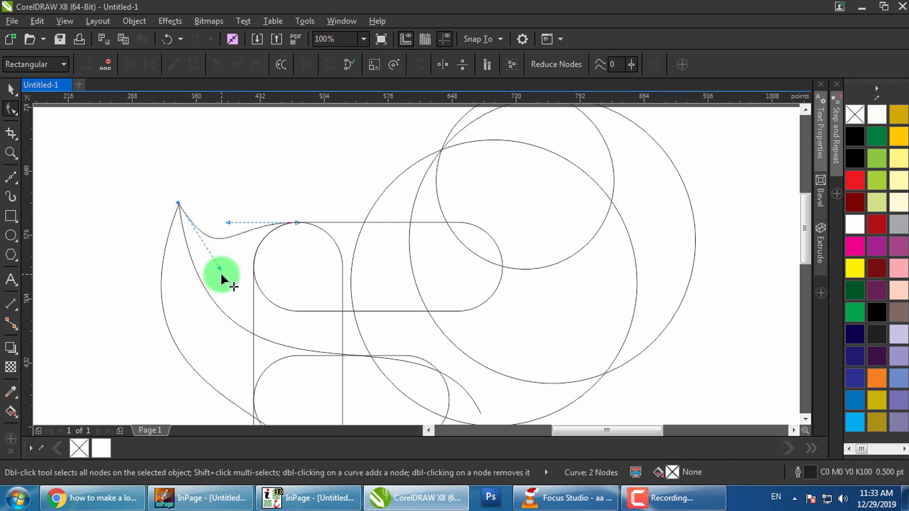
# Add a midway node to shape the connecting curve's dip, undoing an accidental background move
pyautogui.doubleClick(220, 237)
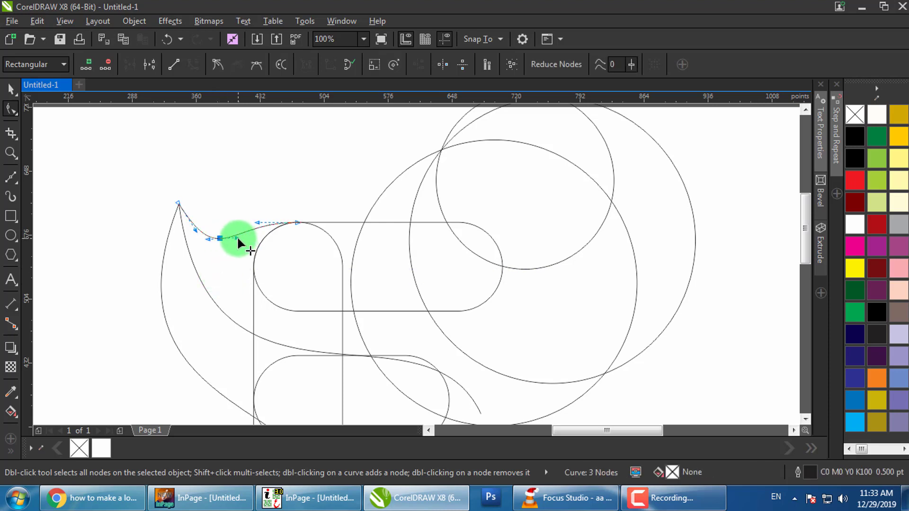
pyautogui.moveTo(238, 238); pyautogui.dragTo(256, 241)
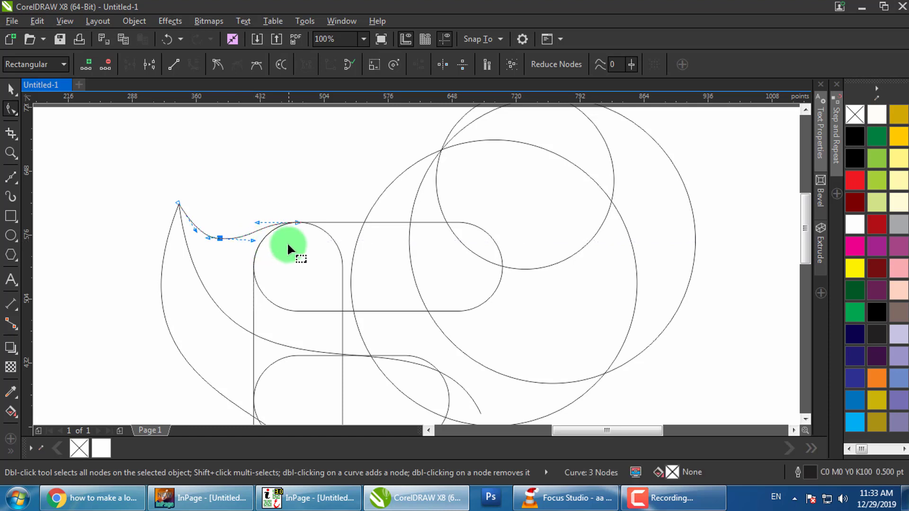
pyautogui.press('space')
pyautogui.click(256, 200)
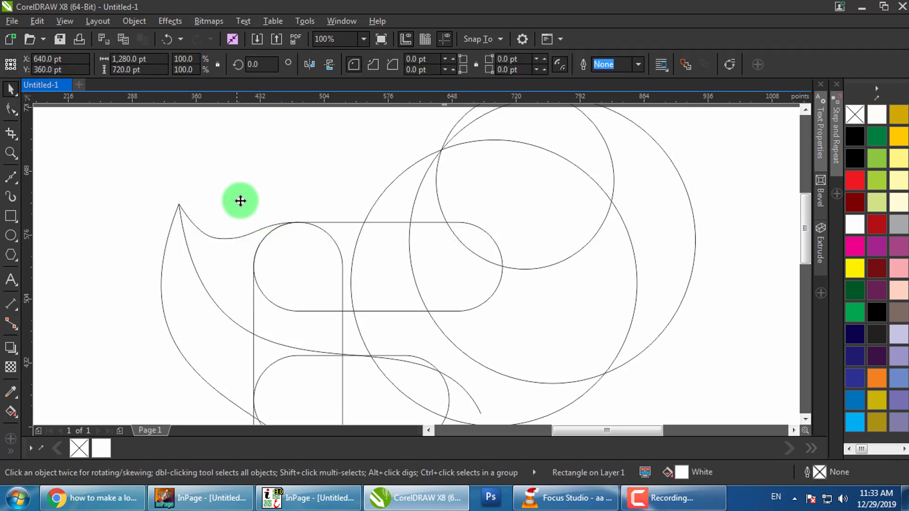
pyautogui.click(198, 229)
pyautogui.moveTo(167, 186); pyautogui.dragTo(199, 225)
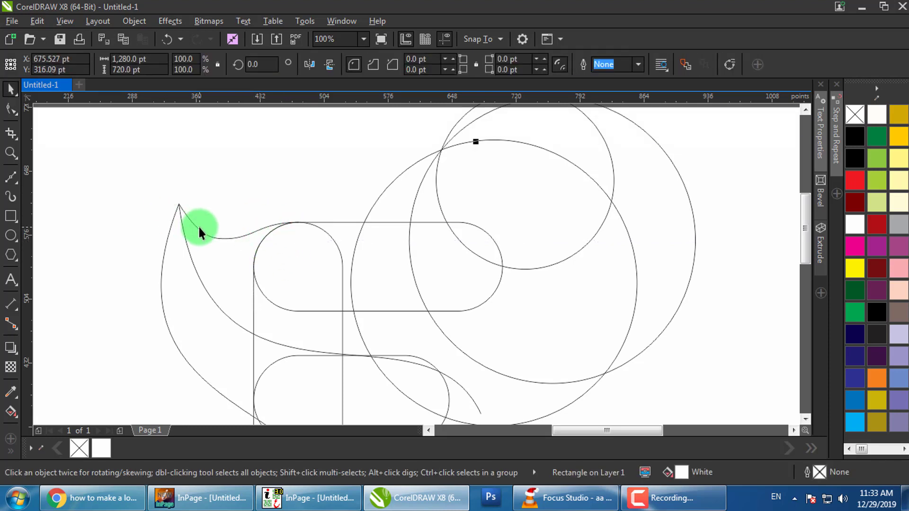
pyautogui.hotkey('ctrl', 'z')
pyautogui.scroll(-3, 198, 224)
# Select all the construction curves and nudge them slightly down
pyautogui.moveTo(166, 158); pyautogui.dragTo(399, 371)
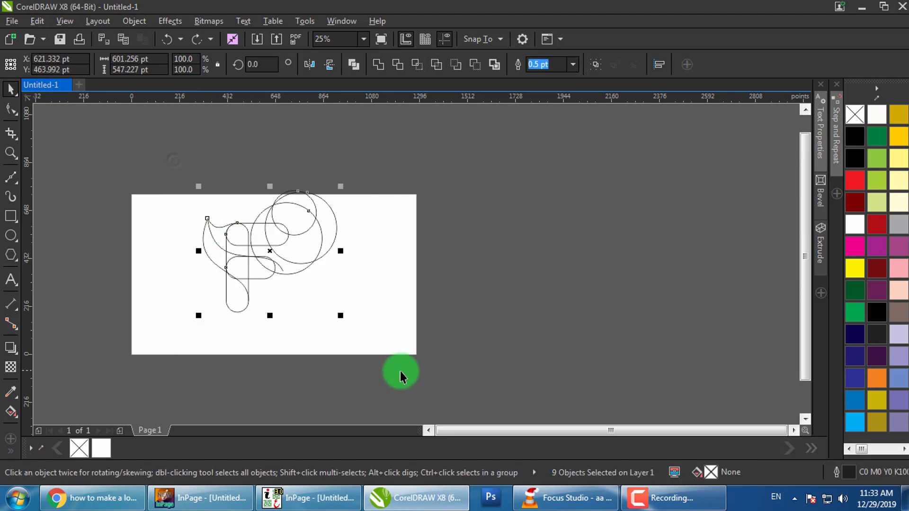
pyautogui.scroll(2, 284, 274)
pyautogui.moveTo(263, 257); pyautogui.dragTo(264, 284)
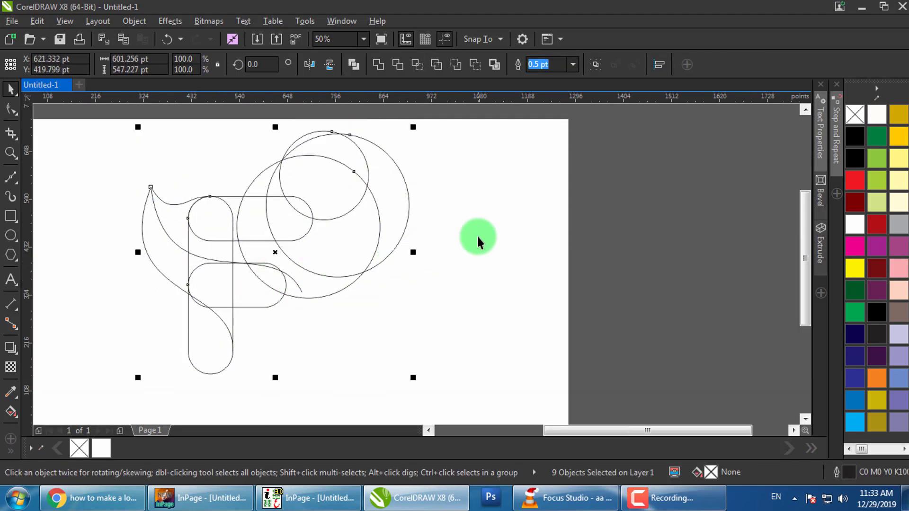
pyautogui.click(594, 222)
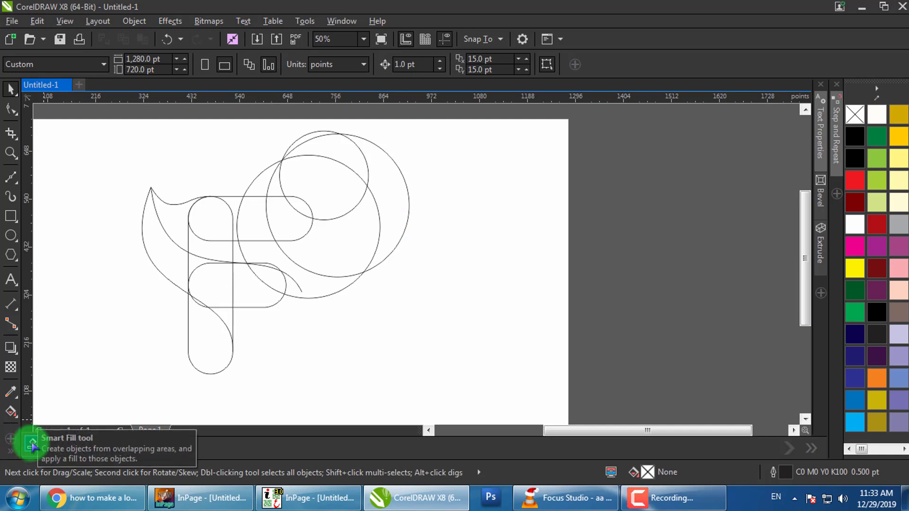
# Smart-fill the teardrop, stem, middle arm and top bar regions with Desert Blue
pyautogui.click(32, 446)
pyautogui.click(202, 336)
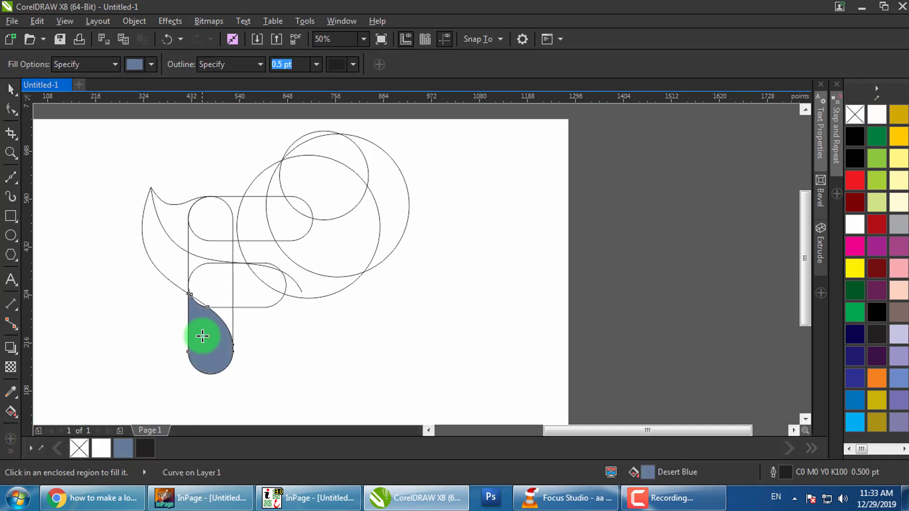
pyautogui.click(222, 317)
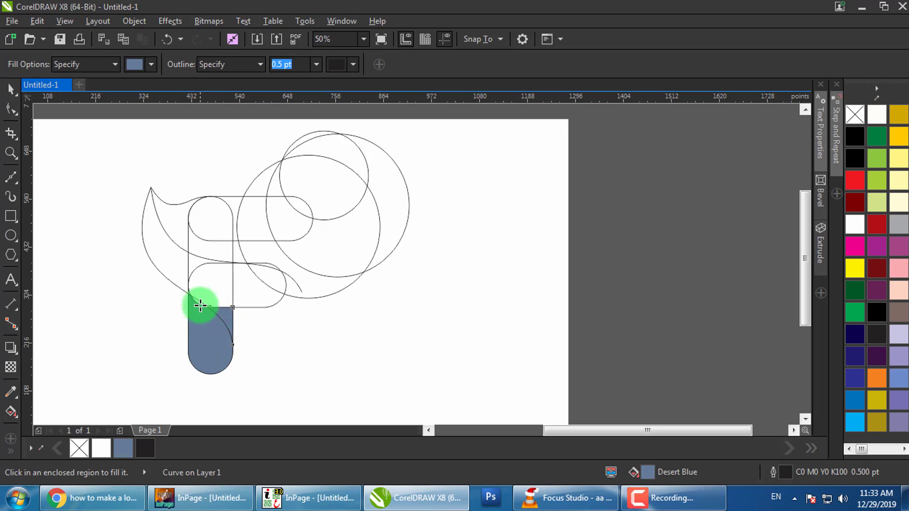
pyautogui.click(205, 291)
pyautogui.click(263, 287)
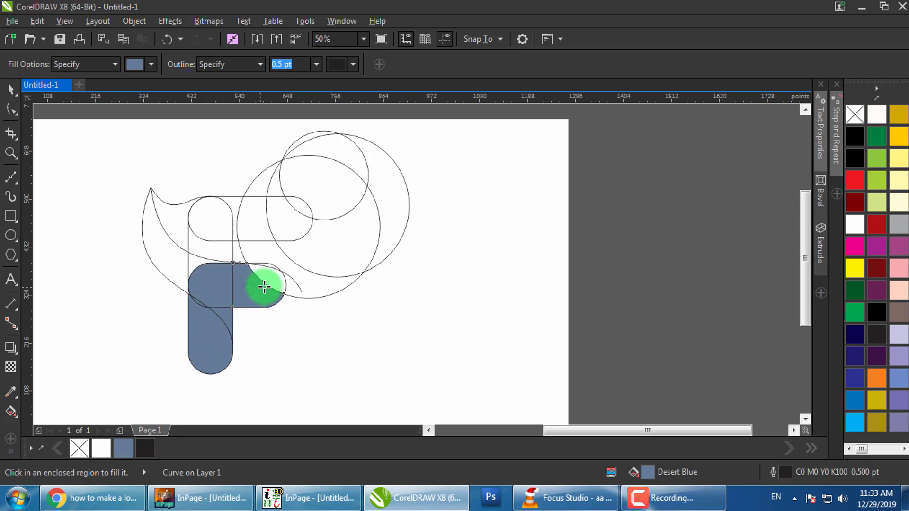
pyautogui.scroll(1, 267, 278)
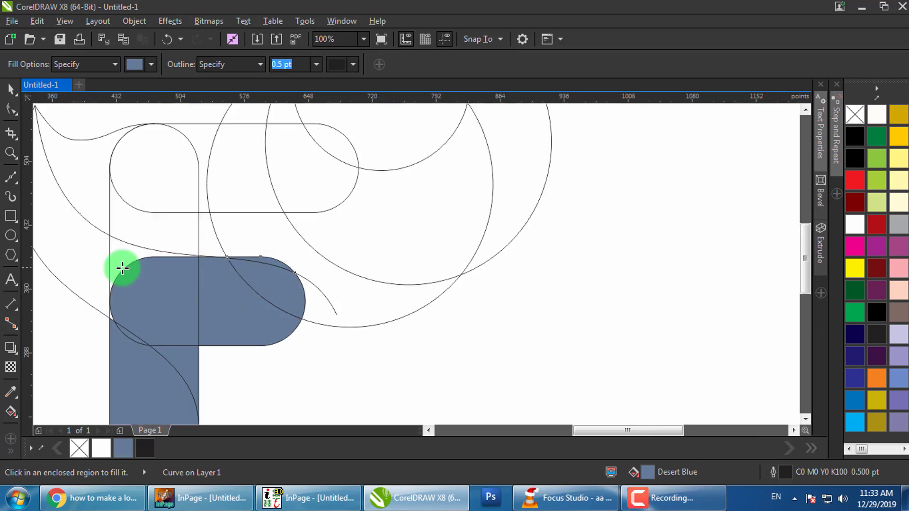
pyautogui.scroll(2, 104, 309)
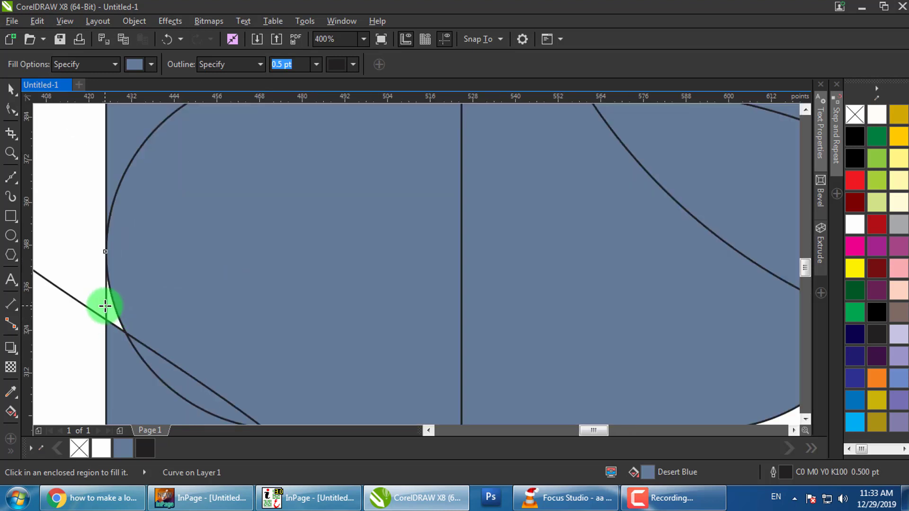
pyautogui.scroll(-3, 114, 310)
pyautogui.scroll(1, 197, 308)
pyautogui.click(194, 220)
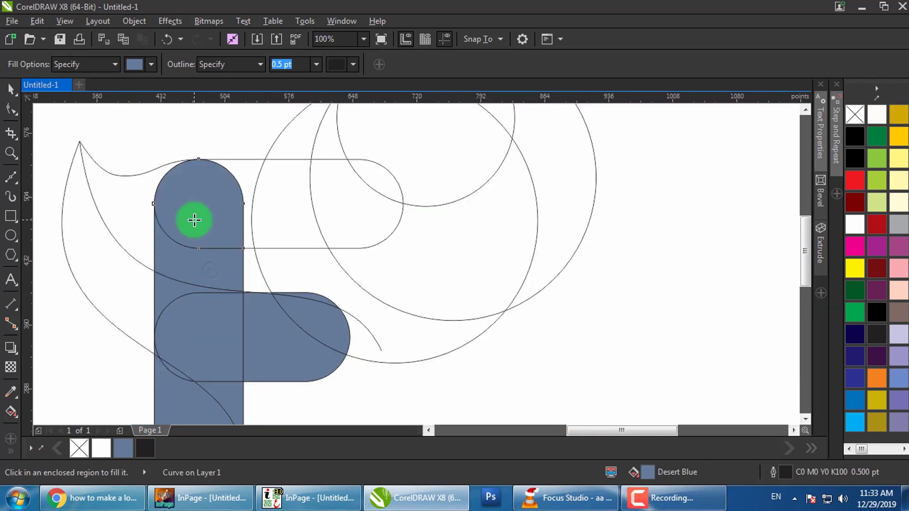
pyautogui.moveTo(194, 219)
pyautogui.mouseDown()
pyautogui.moveTo(246, 179)
pyautogui.moveTo(263, 207)
pyautogui.moveTo(356, 203)
pyautogui.moveTo(376, 183)
pyautogui.moveTo(335, 150)
pyautogui.moveTo(304, 142)
pyautogui.moveTo(137, 174)
pyautogui.moveTo(95, 224)
pyautogui.moveTo(118, 276)
pyautogui.moveTo(191, 285)
pyautogui.moveTo(218, 277)
pyautogui.moveTo(246, 296)
pyautogui.moveTo(277, 277)
pyautogui.moveTo(274, 297)
pyautogui.moveTo(13, 93)
pyautogui.mouseUp()
pyautogui.scroll(-1, 199, 286)
# Delete the four construction circles around the F
pyautogui.click(10, 89)
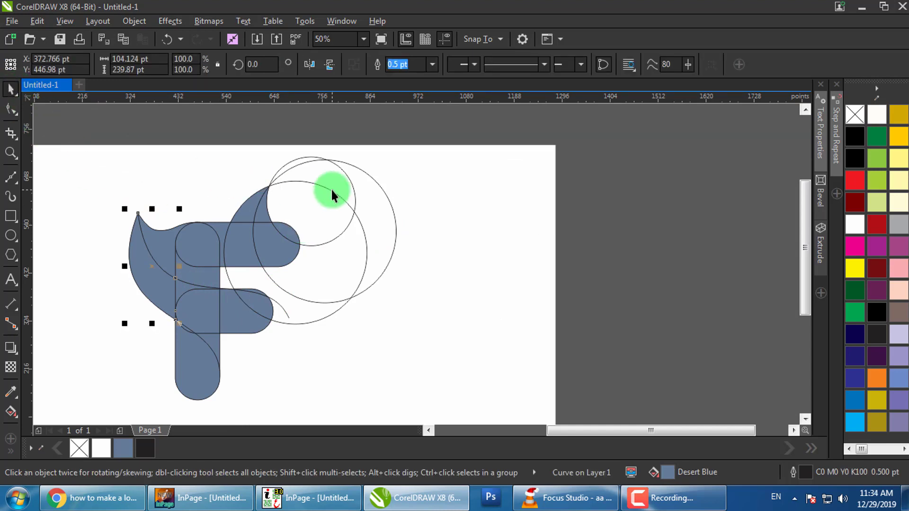
pyautogui.click(372, 191)
pyautogui.press('Delete')
pyautogui.click(335, 171)
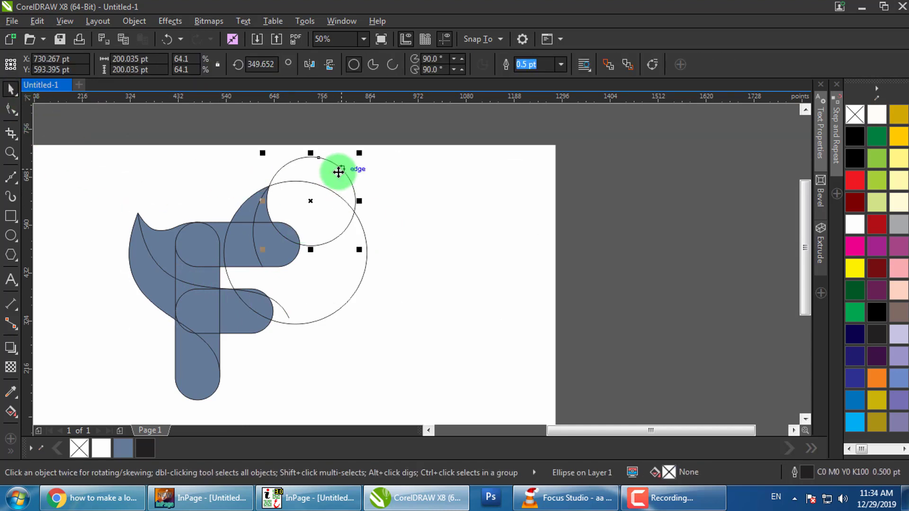
pyautogui.press('Delete')
pyautogui.click(324, 211)
pyautogui.press('Delete')
pyautogui.click(277, 309)
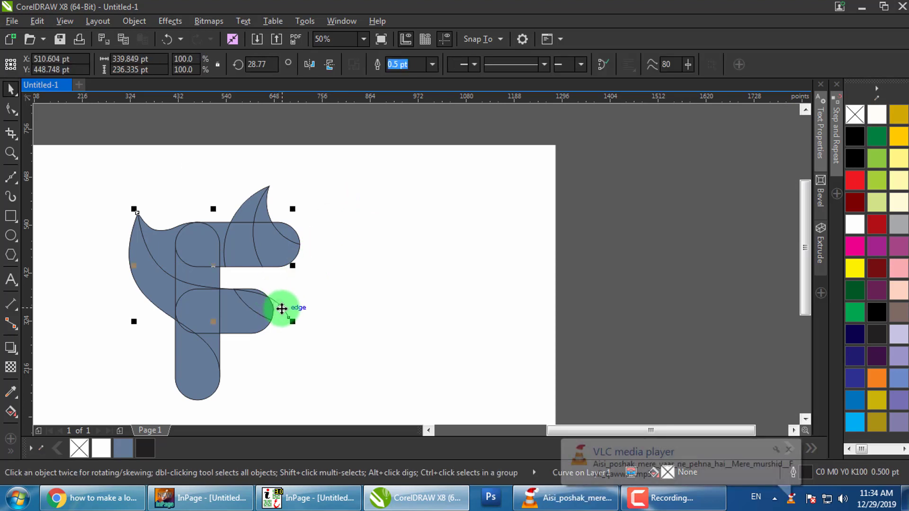
pyautogui.press('Delete')
# Test-move the stem sliver, capsule piece and tiny sliver, undoing each move
pyautogui.moveTo(204, 343); pyautogui.dragTo(152, 351)
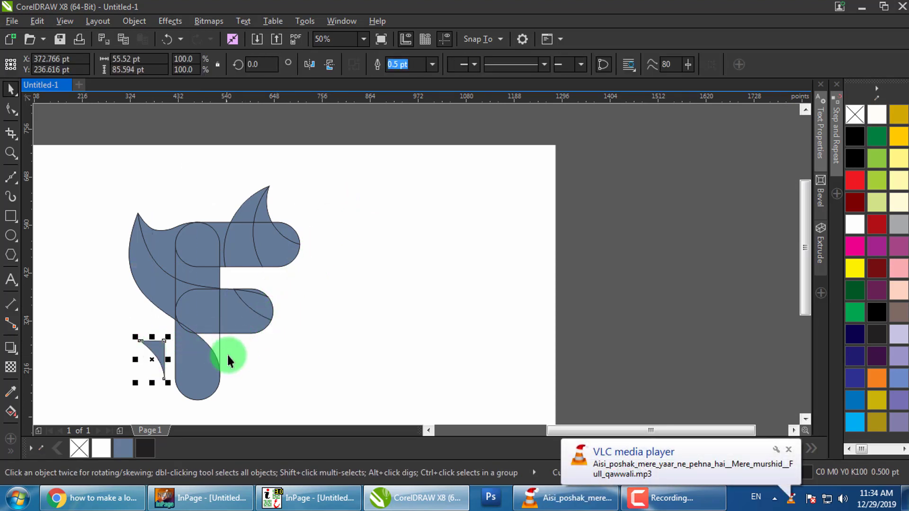
pyautogui.hotkey('ctrl', 'z')
pyautogui.click(262, 346)
pyautogui.scroll(2, 182, 325)
pyautogui.moveTo(191, 325); pyautogui.dragTo(114, 340)
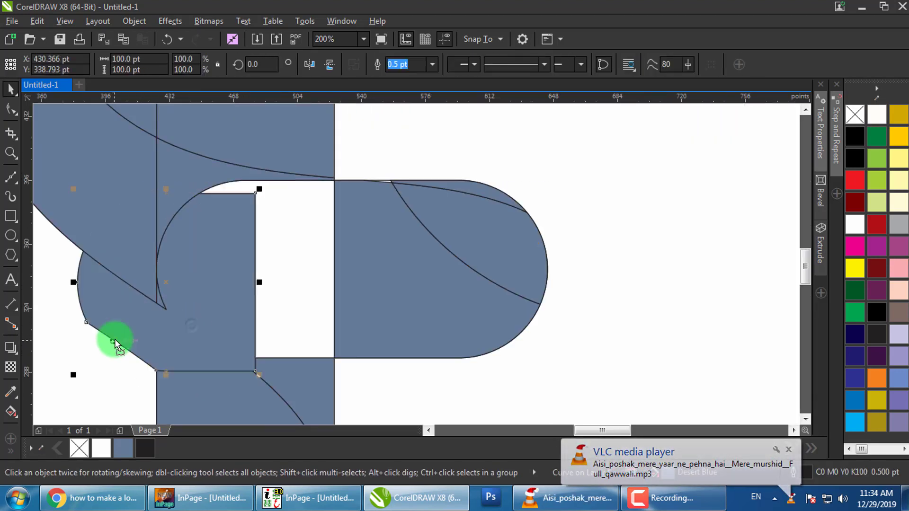
pyautogui.hotkey('ctrl', 'z')
pyautogui.click(144, 309)
pyautogui.click(160, 306)
pyautogui.moveTo(160, 306); pyautogui.dragTo(112, 323)
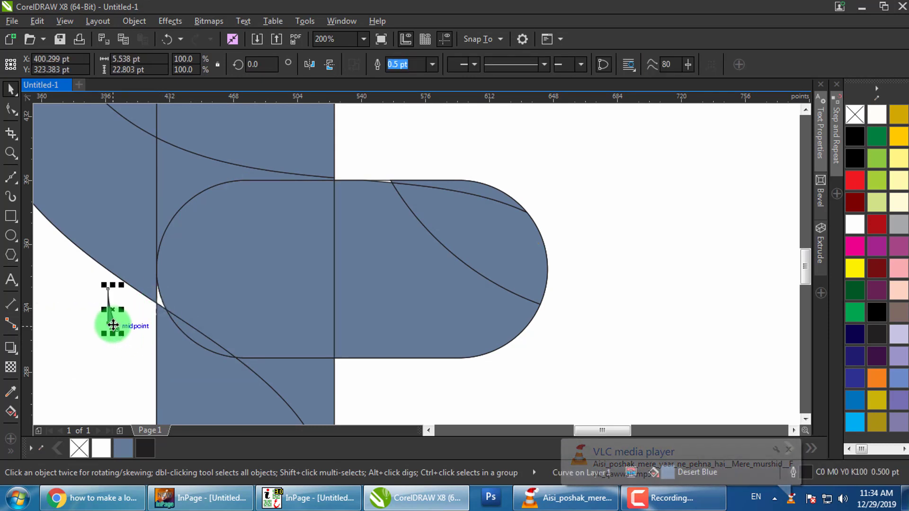
pyautogui.hotkey('ctrl', 'z')
# Remove the capsule piece beside the stem and a pulled-out curve piece
pyautogui.click(231, 302)
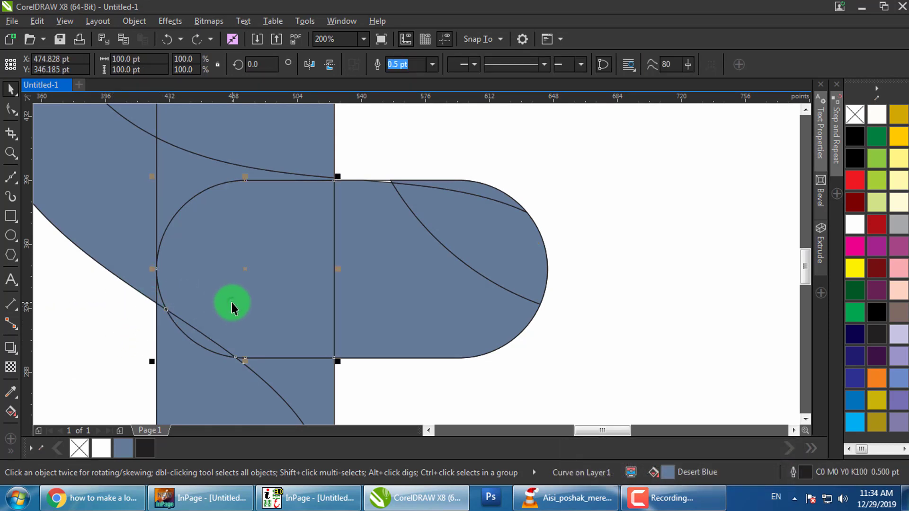
pyautogui.hotkey('shift', 'pagedown')
pyautogui.click(107, 320)
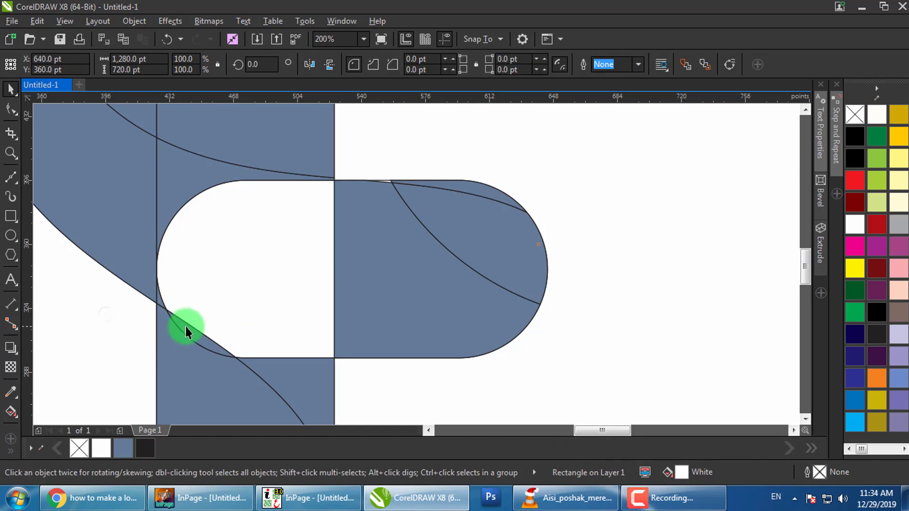
pyautogui.moveTo(187, 322); pyautogui.dragTo(142, 337)
pyautogui.scroll(-1, 267, 307)
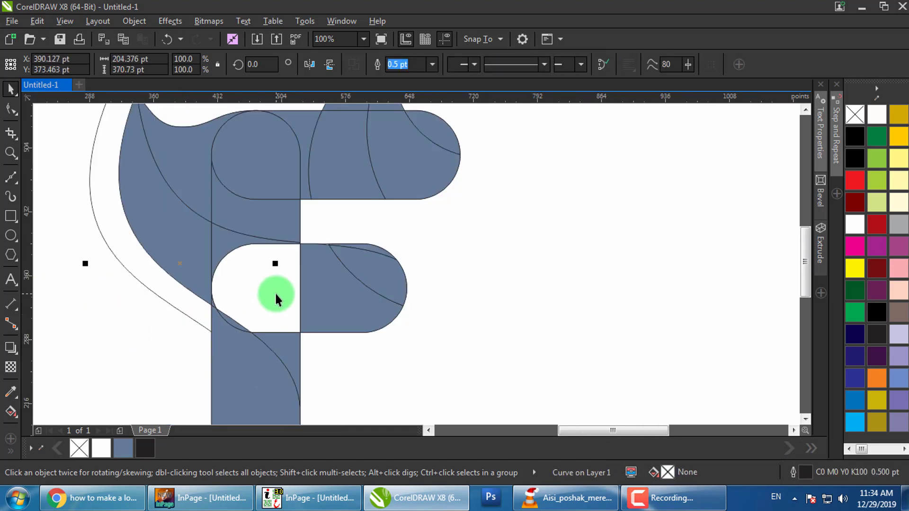
pyautogui.press('Delete')
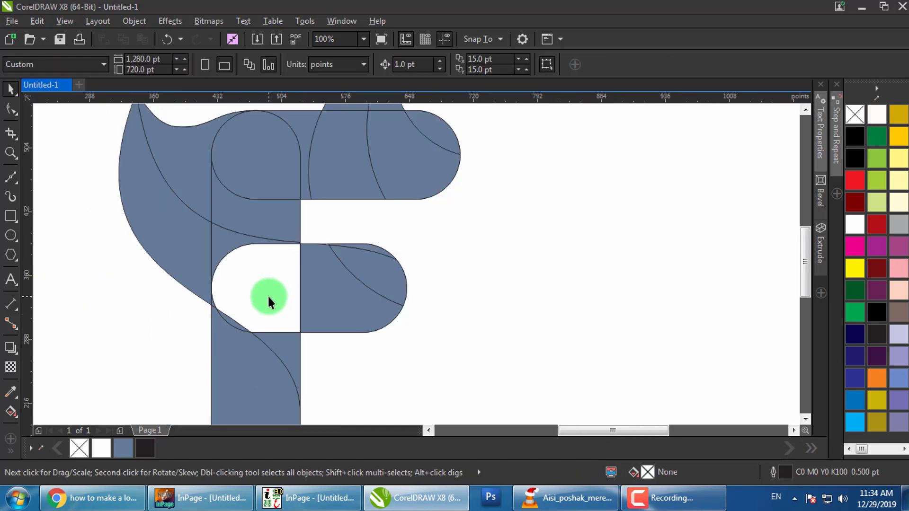
# Delete the white D-shaped piece, left leaf wing, top-left wedge and thin leftover curve
pyautogui.click(254, 241)
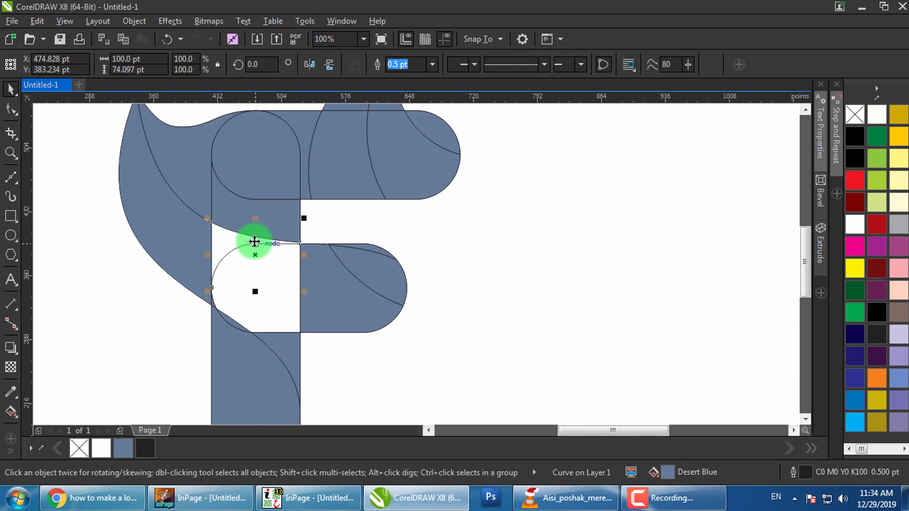
pyautogui.click(359, 229)
pyautogui.click(231, 251)
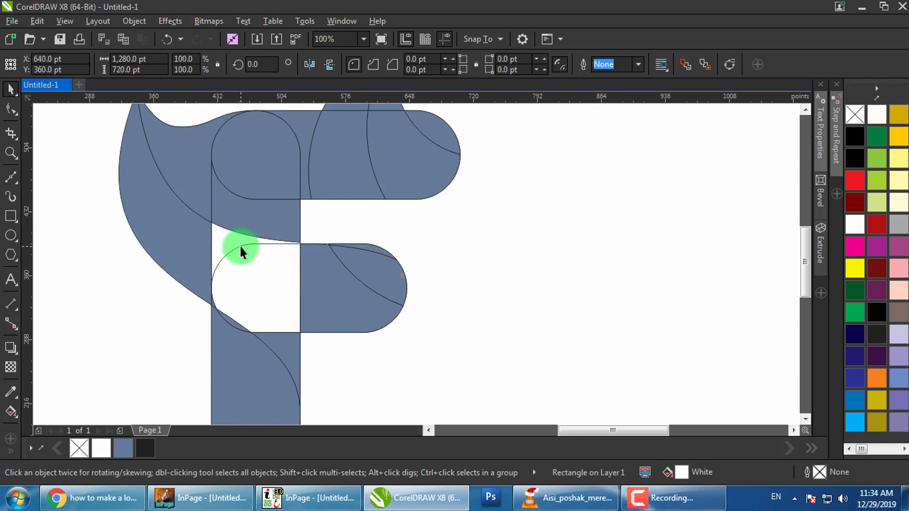
pyautogui.click(240, 250)
pyautogui.press('Delete')
pyautogui.click(184, 253)
pyautogui.press('Delete')
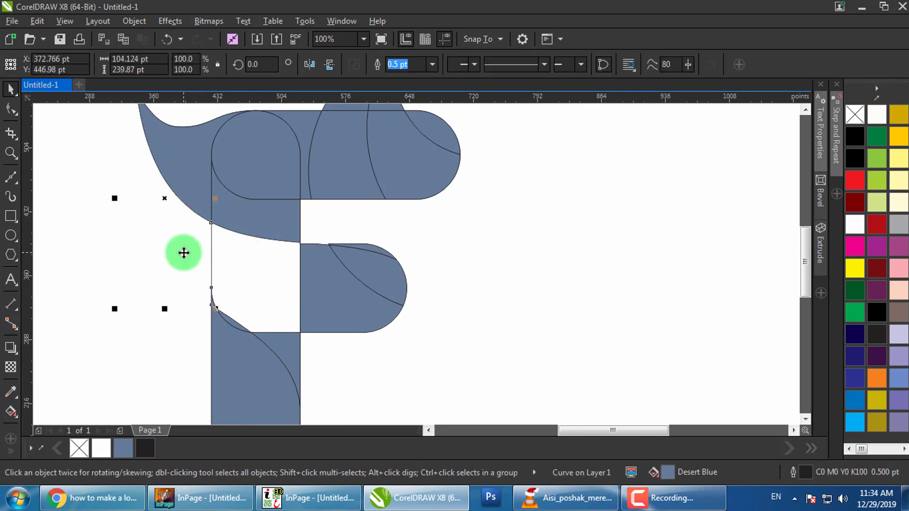
pyautogui.press('Delete')
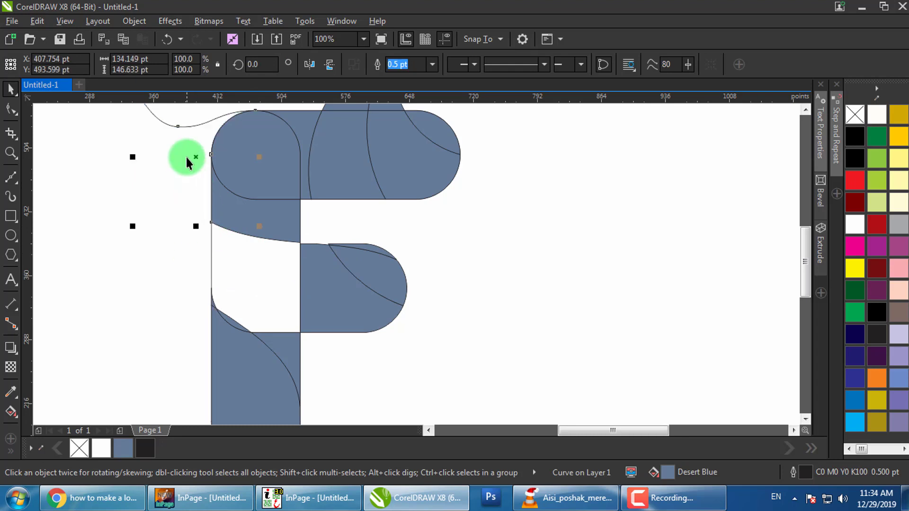
pyautogui.click(188, 126)
pyautogui.press('Delete')
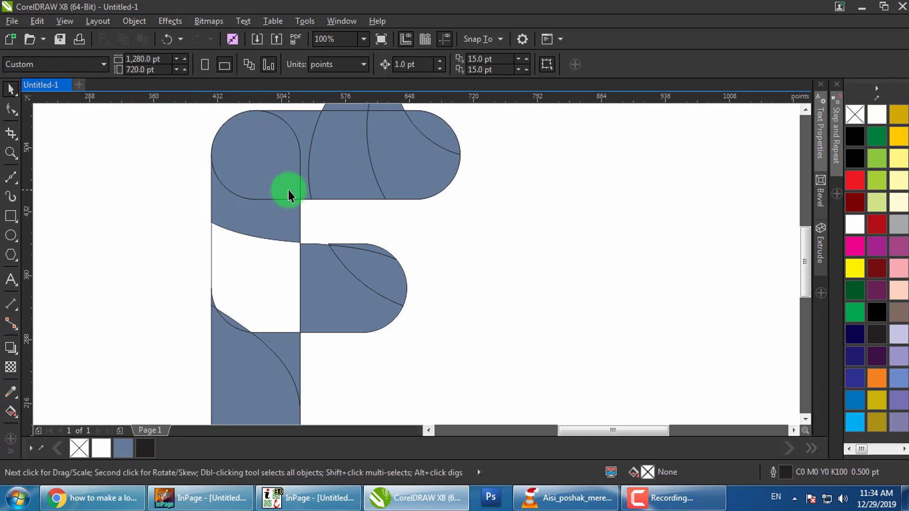
# Delete two top bar pieces, the white rounded rectangle and the middle-right blue piece
pyautogui.click(289, 198)
pyautogui.keyDown('shift'); pyautogui.click(329, 175); pyautogui.keyUp('shift')
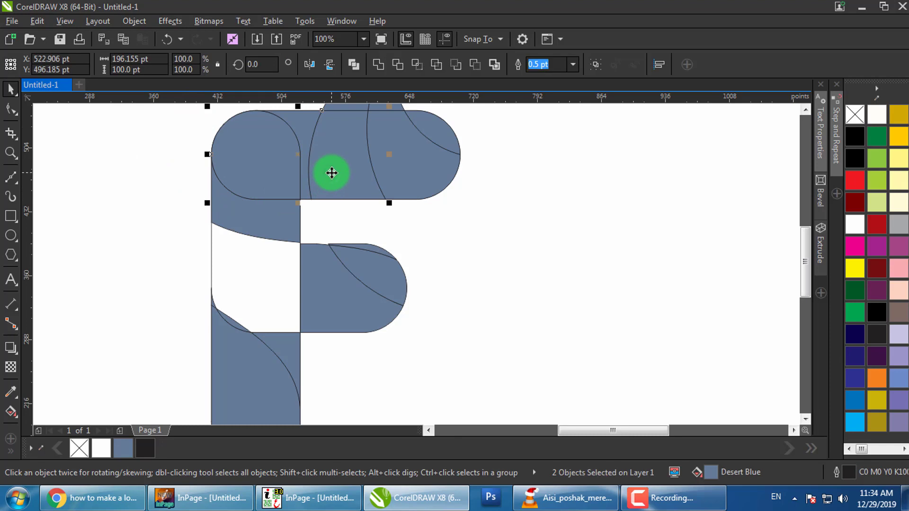
pyautogui.press('Delete')
pyautogui.click(332, 203)
pyautogui.click(282, 175)
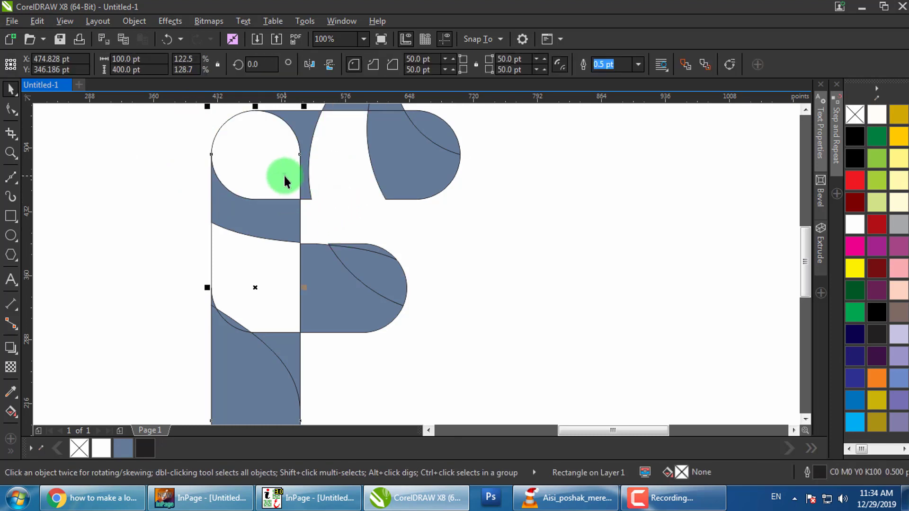
pyautogui.press('Delete')
pyautogui.click(328, 273)
pyautogui.press('Delete')
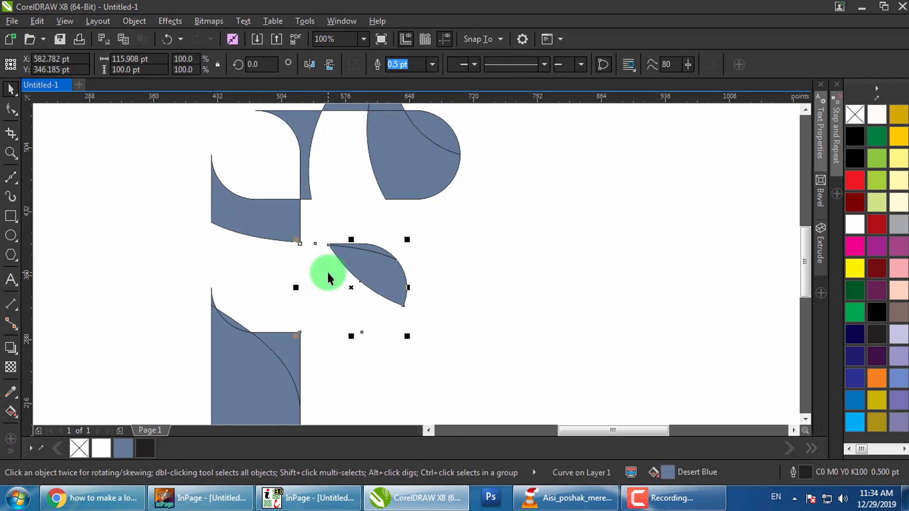
# Delete the thin curve along the leaf's top edge together with the leaf
pyautogui.click(361, 249)
pyautogui.moveTo(361, 248); pyautogui.dragTo(367, 229)
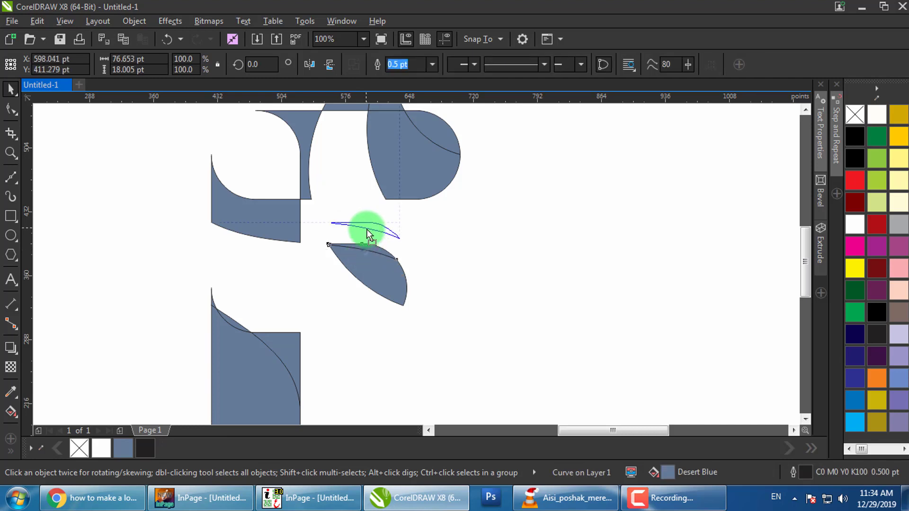
pyautogui.hotkey('ctrl', 'z')
pyautogui.keyDown('shift'); pyautogui.click(391, 282); pyautogui.keyUp('shift')
pyautogui.press('Delete')
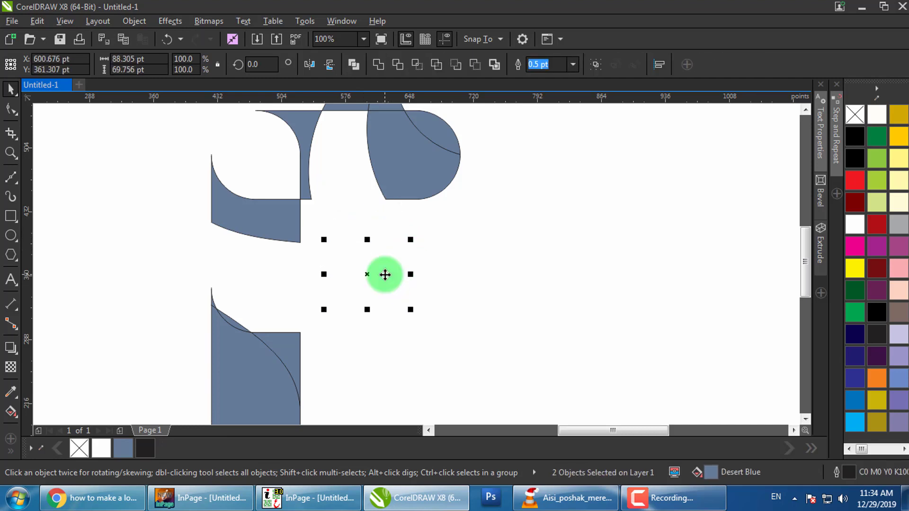
pyautogui.click(431, 254)
# Test-move the lower-left corner piece, then marquee-select all remaining logo pieces
pyautogui.click(269, 354)
pyautogui.moveTo(284, 344); pyautogui.dragTo(305, 319)
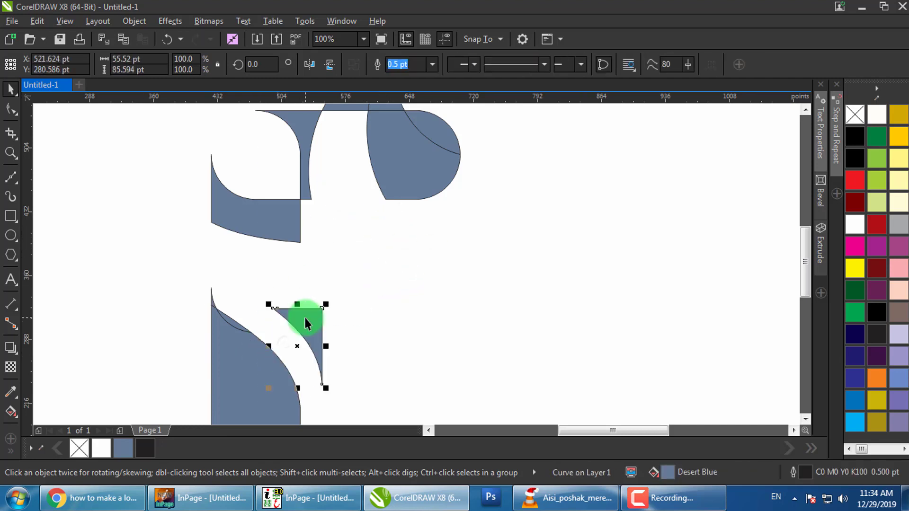
pyautogui.hotkey('ctrl', 'z')
pyautogui.click(359, 294)
pyautogui.moveTo(347, 216); pyautogui.dragTo(349, 303)
pyautogui.click(422, 238)
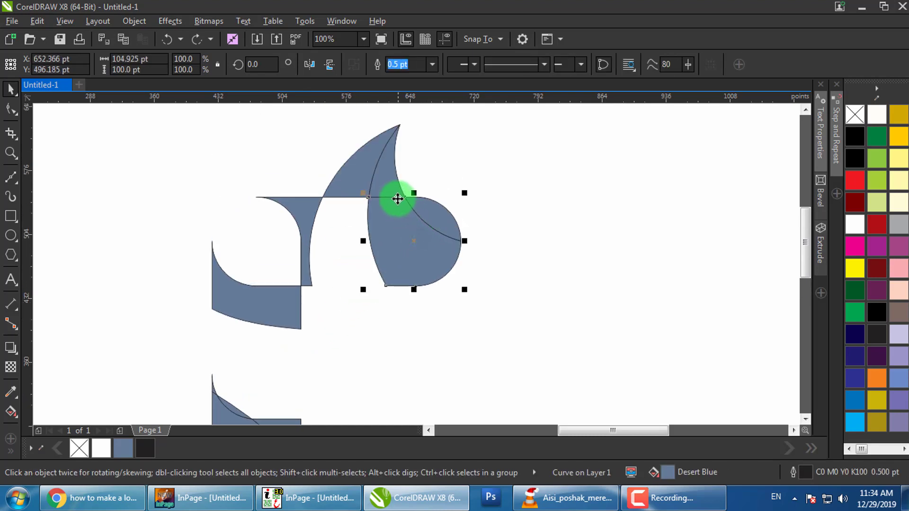
pyautogui.scroll(-3, 360, 175)
pyautogui.moveTo(316, 158); pyautogui.dragTo(290, 122)
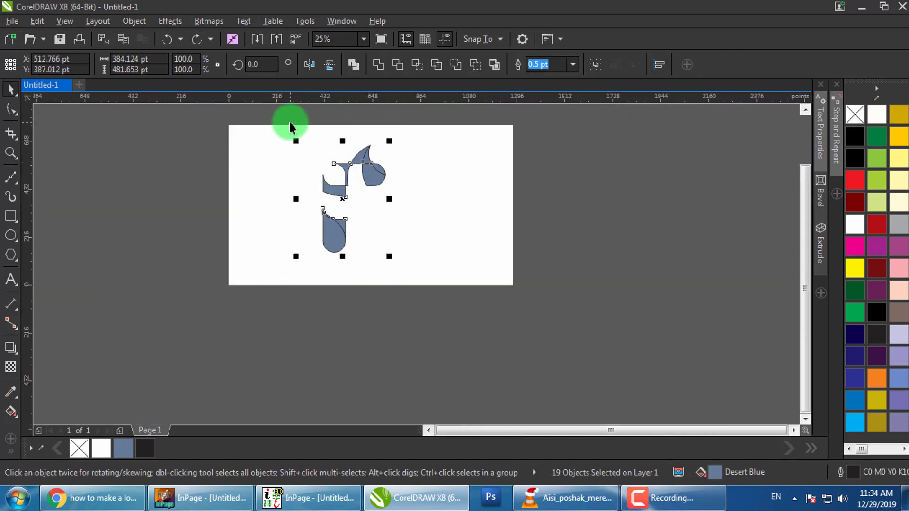
# Select both lower stem pieces of the F and weld them into one curve
pyautogui.click(367, 183)
pyautogui.scroll(3, 367, 184)
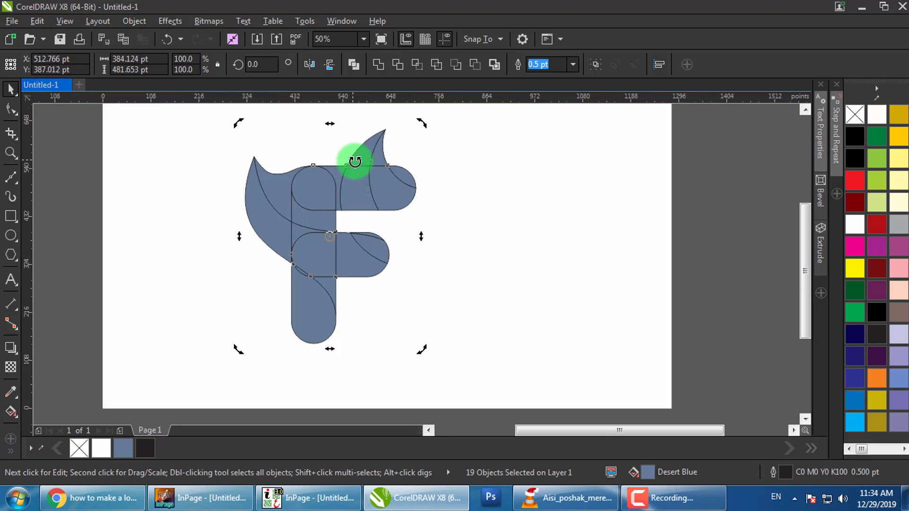
pyautogui.scroll(-1, 320, 191)
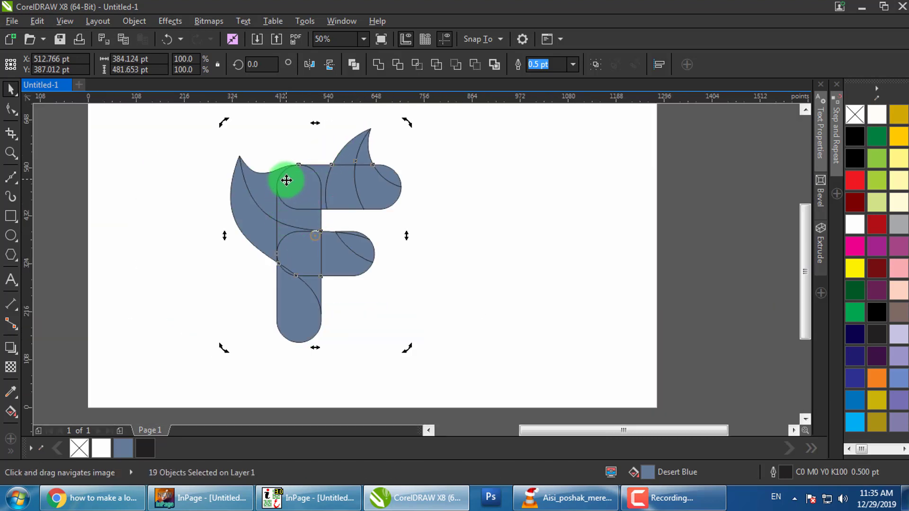
pyautogui.moveTo(287, 180); pyautogui.dragTo(279, 184)
pyautogui.moveTo(310, 307); pyautogui.dragTo(308, 275)
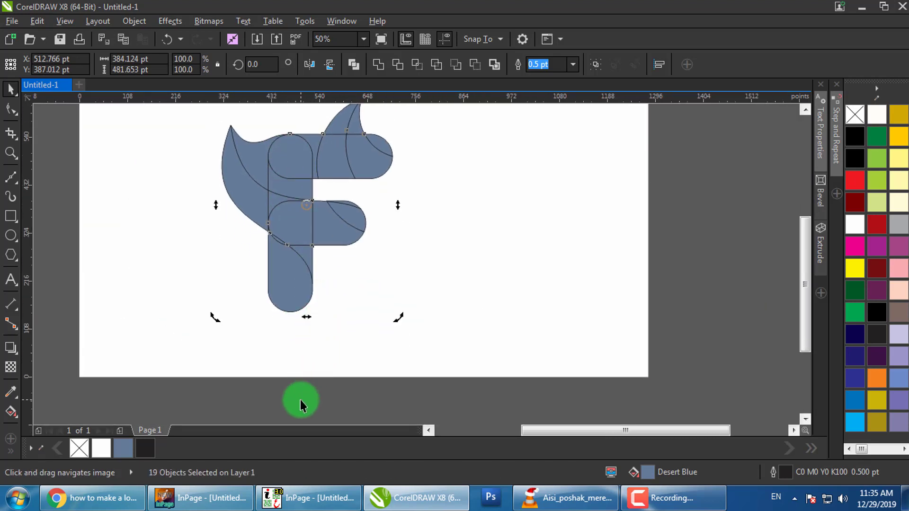
pyautogui.click(284, 254)
pyautogui.scroll(2, 287, 258)
pyautogui.keyDown('shift'); pyautogui.click(275, 231); pyautogui.keyUp('shift')
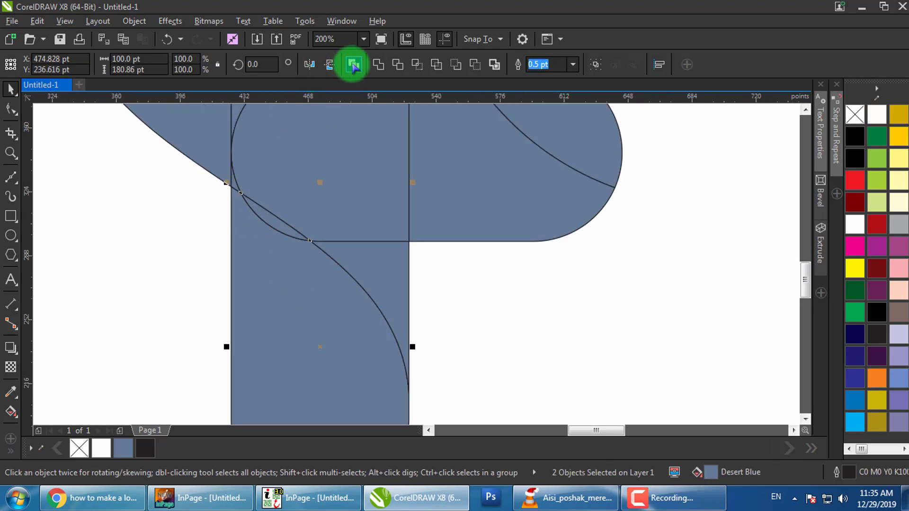
pyautogui.click(377, 64)
pyautogui.scroll(-2, 365, 297)
pyautogui.scroll(1, 357, 280)
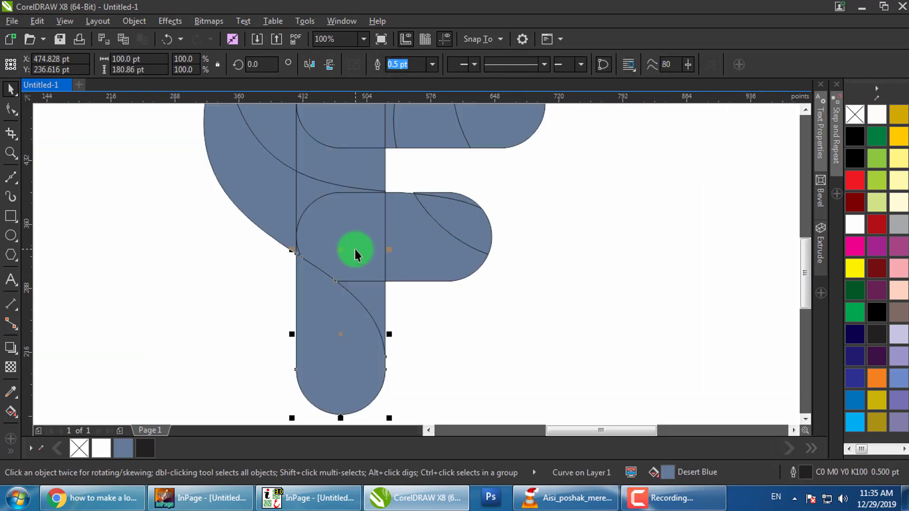
pyautogui.scroll(-1, 355, 249)
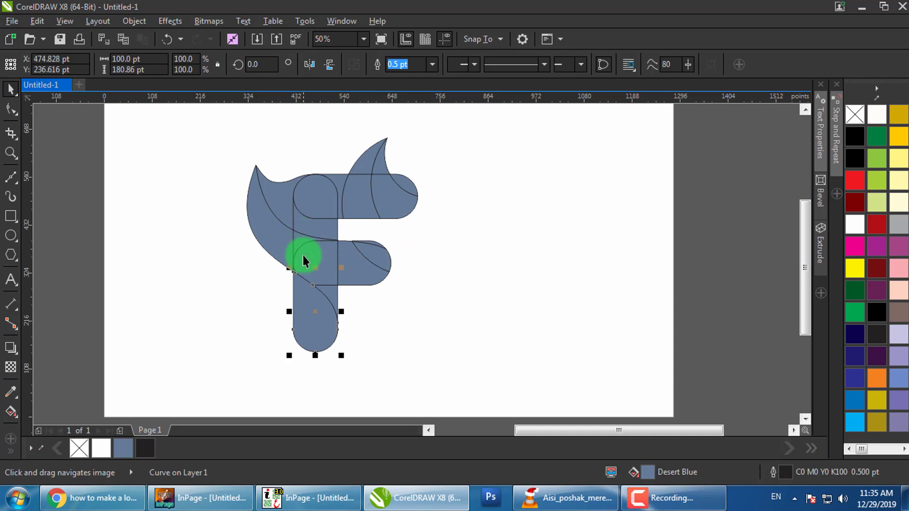
# Weld the four middle arm pieces into one shape
pyautogui.click(296, 243)
pyautogui.keyDown('shift'); pyautogui.click(351, 258); pyautogui.keyUp('shift')
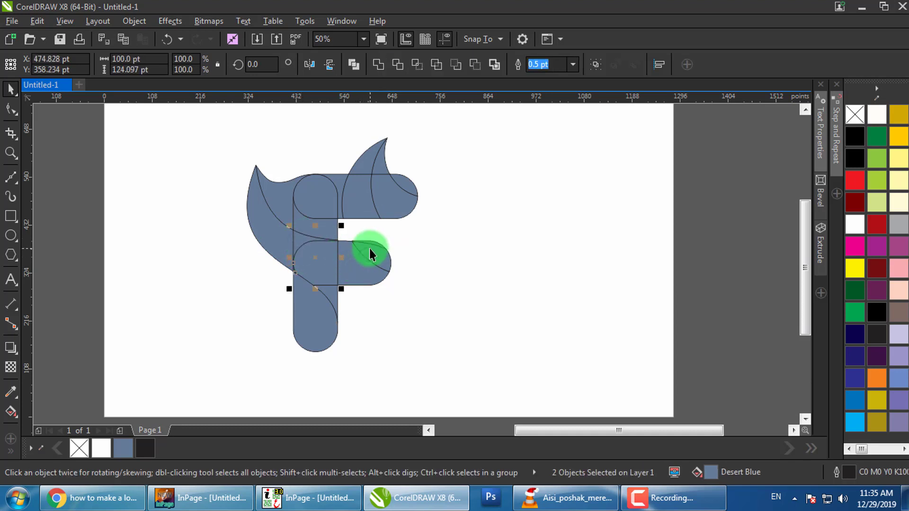
pyautogui.keyDown('shift'); pyautogui.click(369, 248); pyautogui.keyUp('shift')
pyautogui.scroll(1, 368, 242)
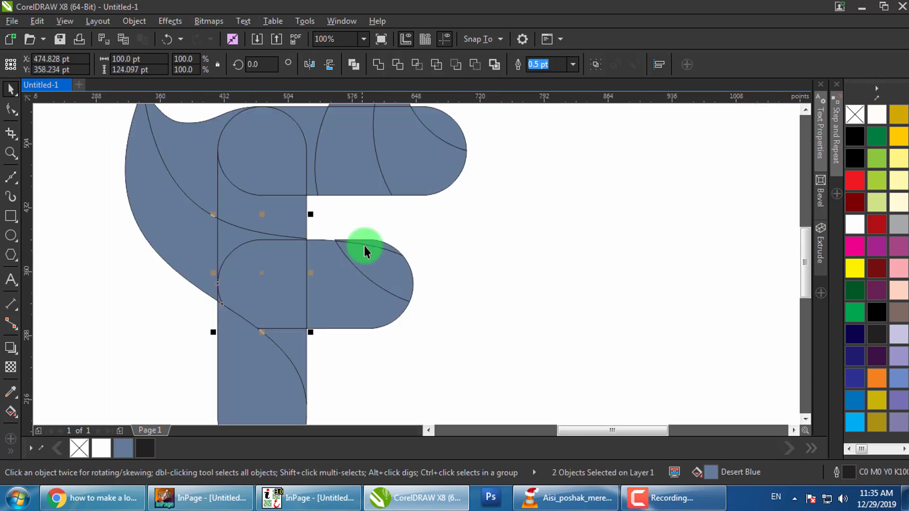
pyautogui.click(375, 260)
pyautogui.keyDown('shift'); pyautogui.click(349, 299); pyautogui.keyUp('shift')
pyautogui.keyDown('shift'); pyautogui.click(319, 299); pyautogui.keyUp('shift')
pyautogui.keyDown('shift'); pyautogui.click(316, 245); pyautogui.keyUp('shift')
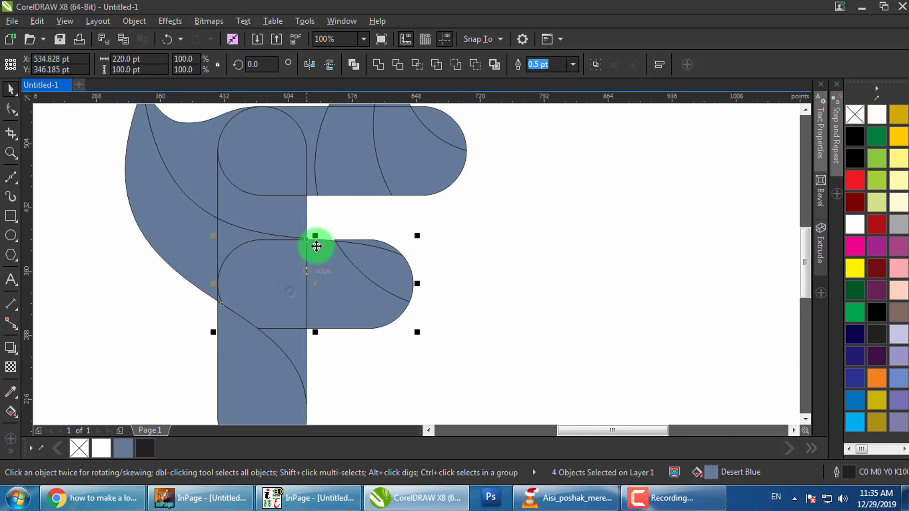
pyautogui.click(377, 63)
pyautogui.click(448, 241)
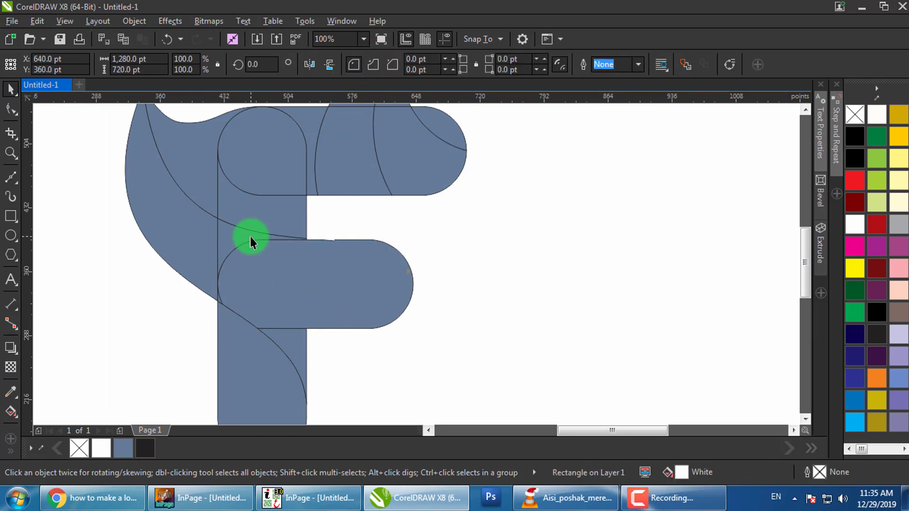
# Weld the F's stem together with the upper arch piece
pyautogui.click(245, 205)
pyautogui.keyDown('shift'); pyautogui.click(305, 121); pyautogui.keyUp('shift')
pyautogui.click(376, 65)
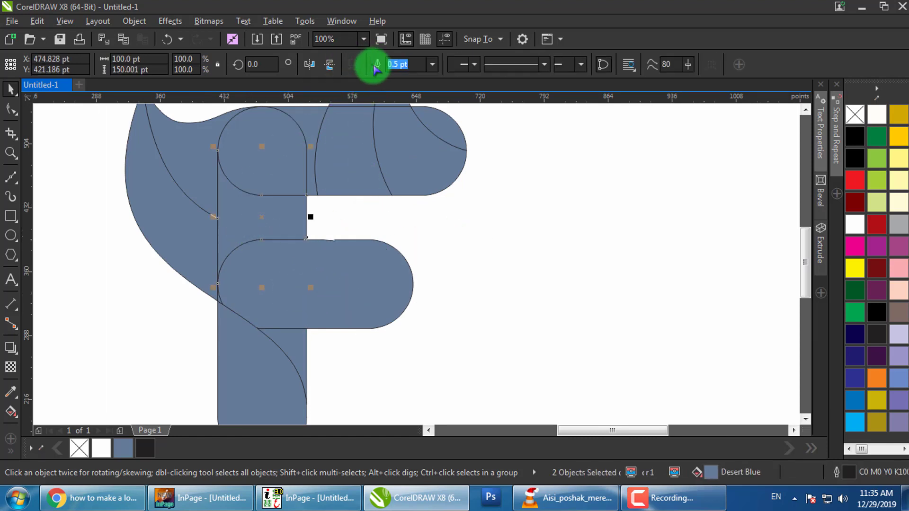
pyautogui.click(260, 197)
pyautogui.keyDown('shift'); pyautogui.click(264, 158); pyautogui.keyUp('shift')
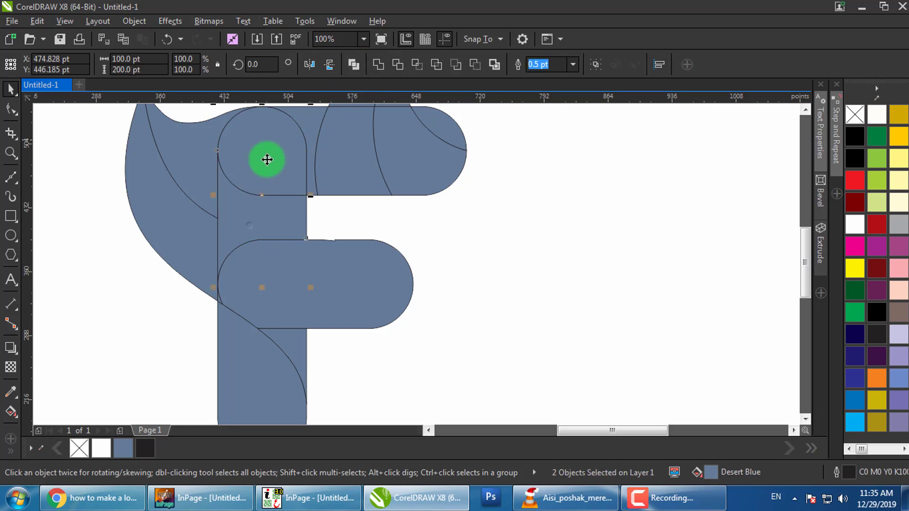
pyautogui.click(378, 65)
# Weld the upper side piece, right arch piece and top horn into one top arm
pyautogui.moveTo(234, 164); pyautogui.dragTo(241, 207)
pyautogui.click(324, 160)
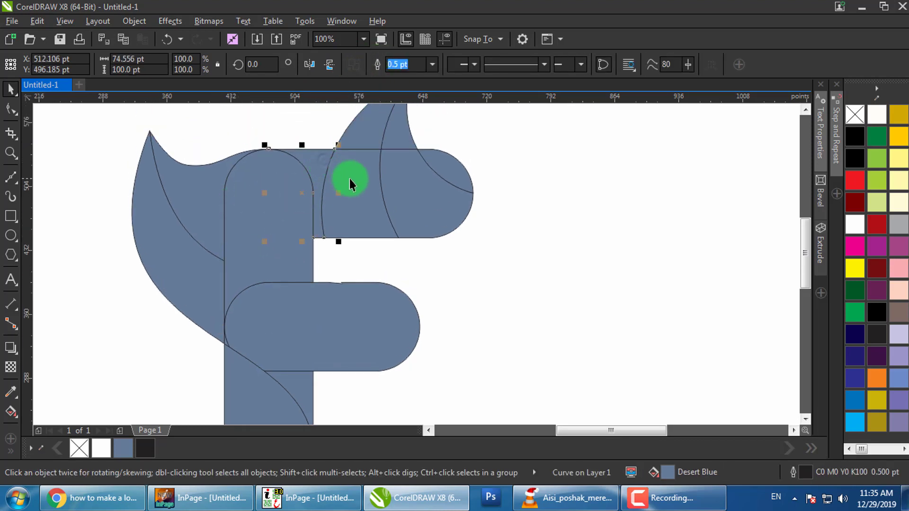
pyautogui.keyDown('shift'); pyautogui.click(376, 166); pyautogui.keyUp('shift')
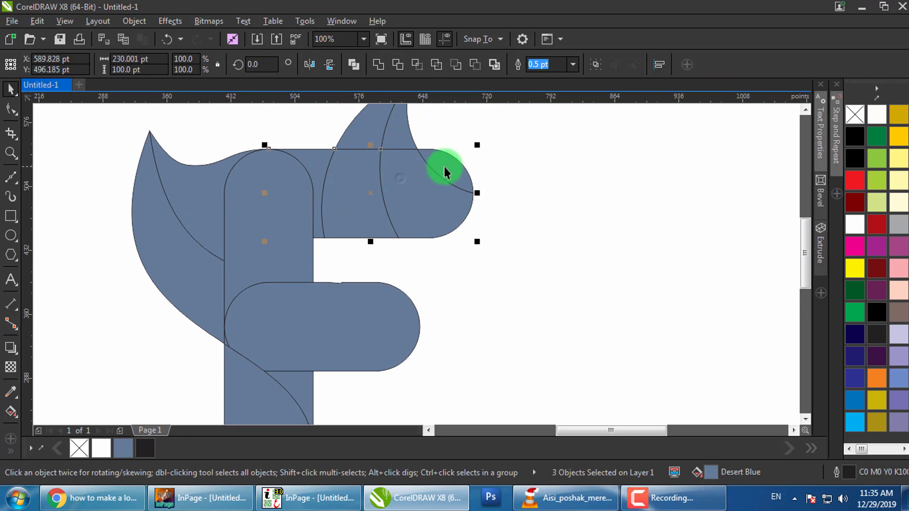
pyautogui.keyDown('shift'); pyautogui.click(387, 137); pyautogui.keyUp('shift')
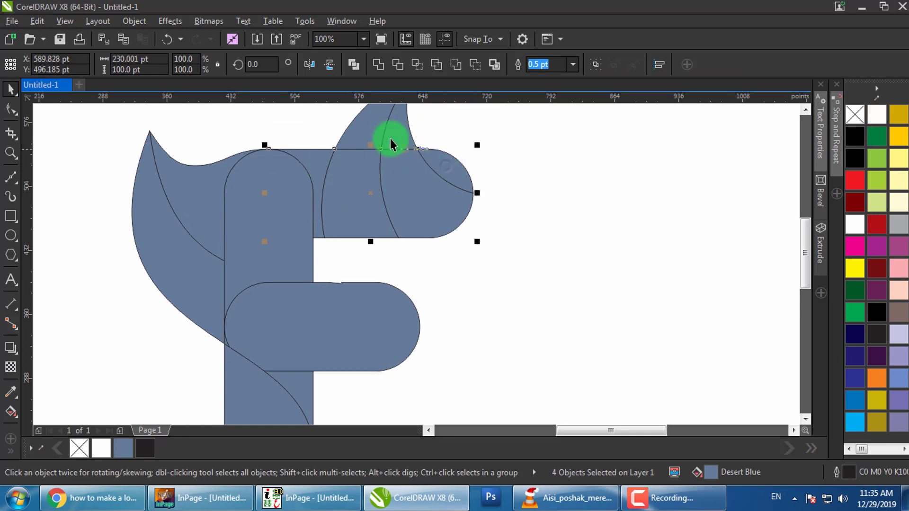
pyautogui.click(377, 64)
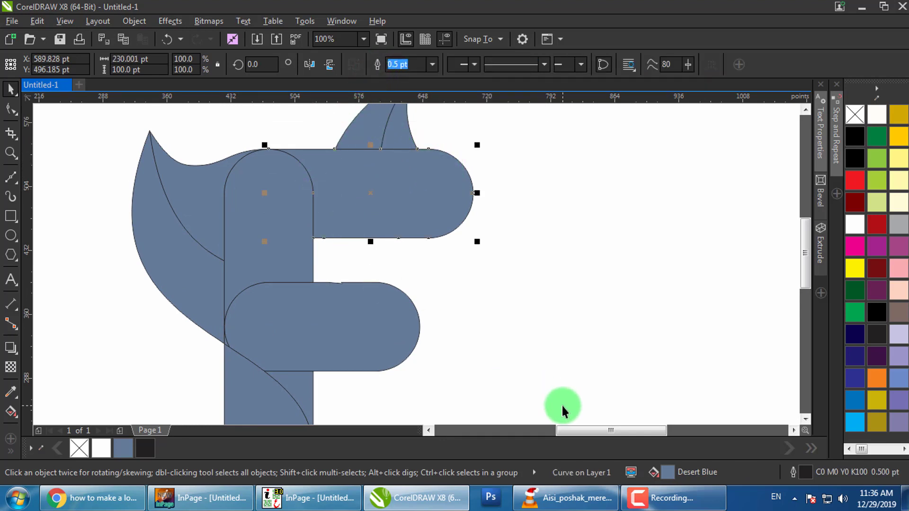
# Undo the top arm weld and re-weld its middle and left pieces
pyautogui.click(438, 287)
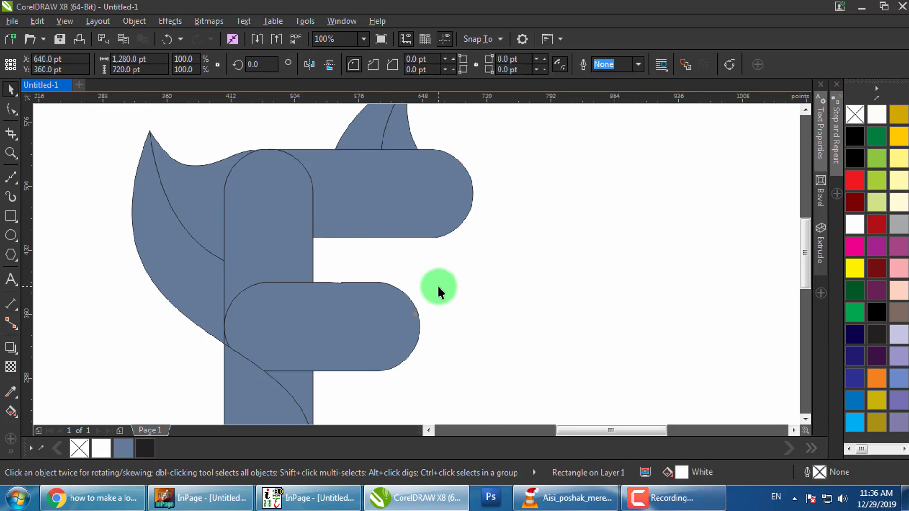
pyautogui.hotkey('ctrl', 'z')
pyautogui.click(439, 287)
pyautogui.click(358, 200)
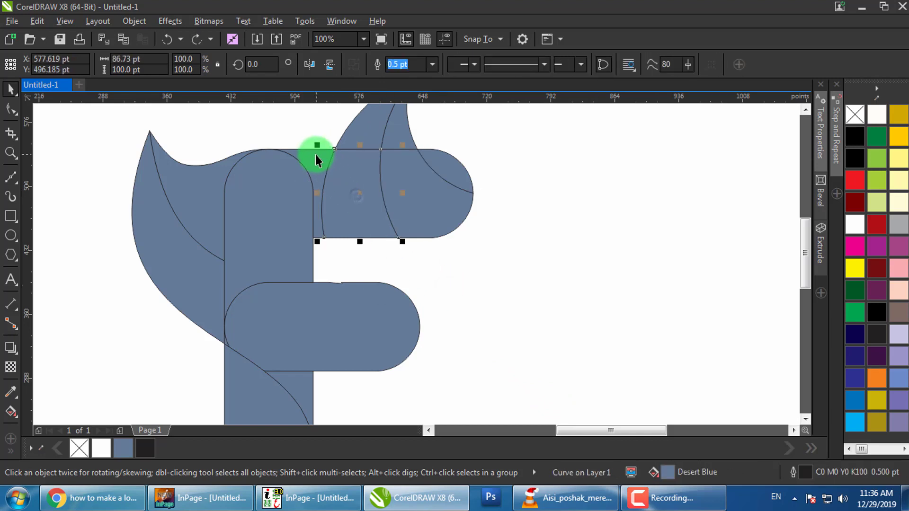
pyautogui.keyDown('shift'); pyautogui.click(319, 163); pyautogui.keyUp('shift')
pyautogui.click(380, 65)
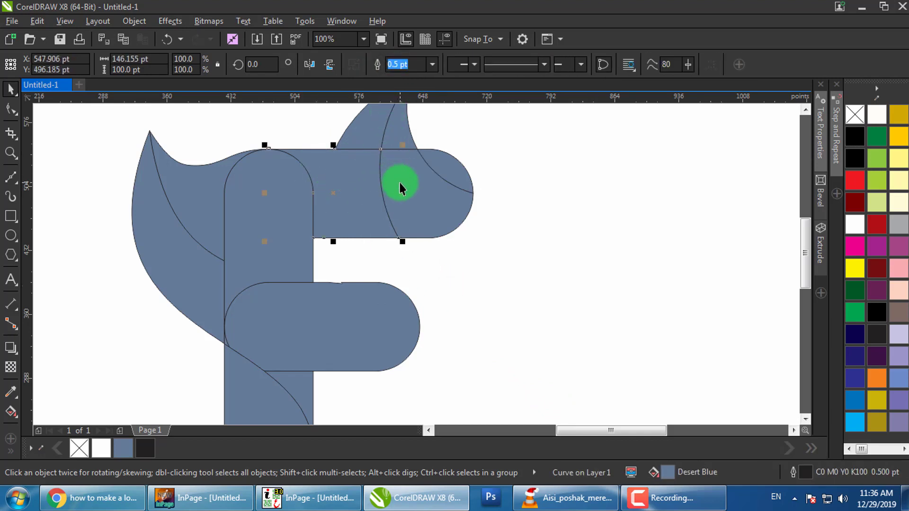
# Weld the right-hand sliver into the top arm and select the lower-left junction curve
pyautogui.moveTo(439, 172); pyautogui.dragTo(441, 192)
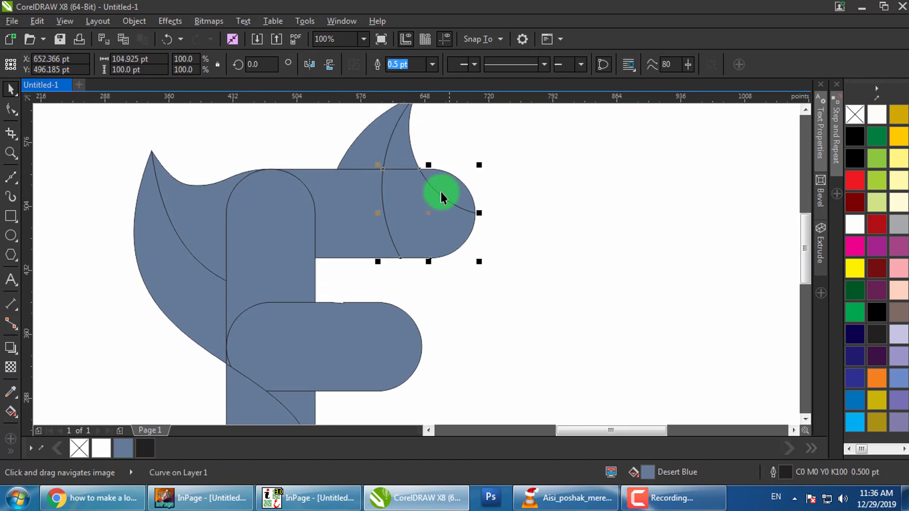
pyautogui.keyDown('shift'); pyautogui.click(441, 184); pyautogui.keyUp('shift')
pyautogui.click(380, 65)
pyautogui.click(479, 162)
pyautogui.moveTo(479, 148); pyautogui.dragTo(484, 185)
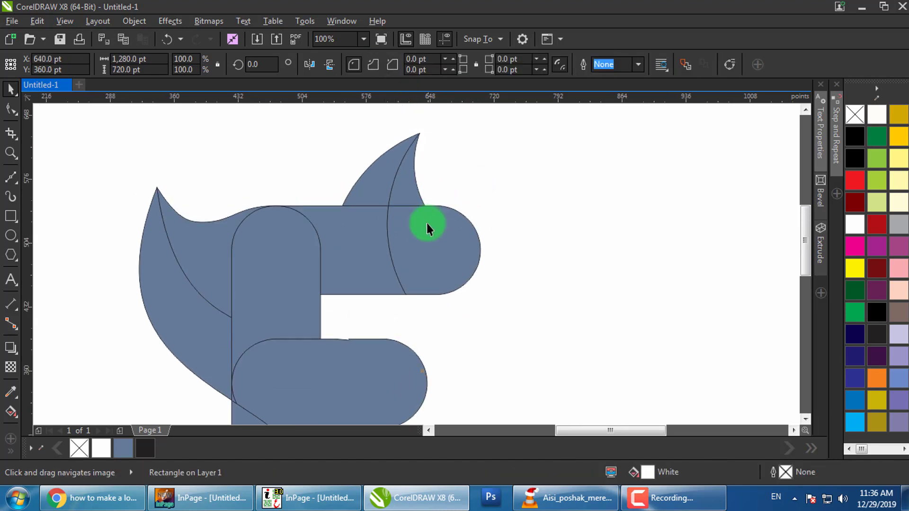
pyautogui.scroll(-5, 369, 248)
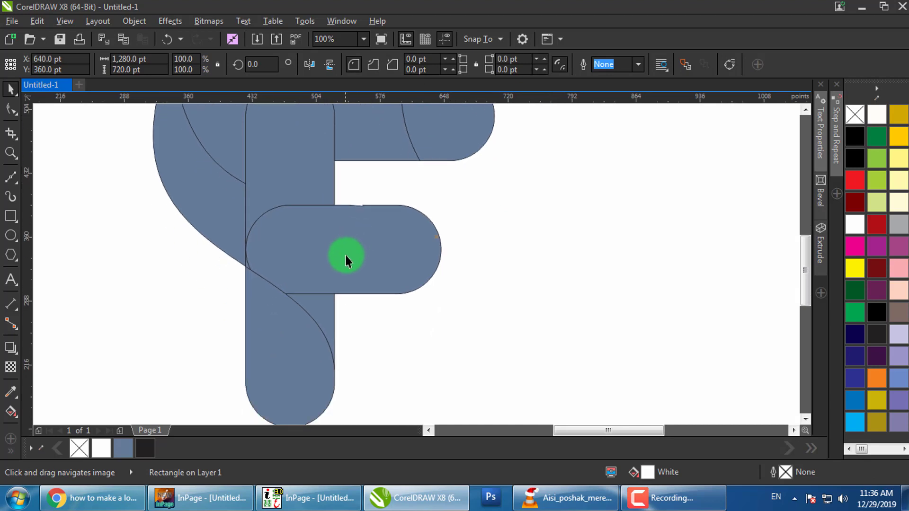
pyautogui.click(266, 295)
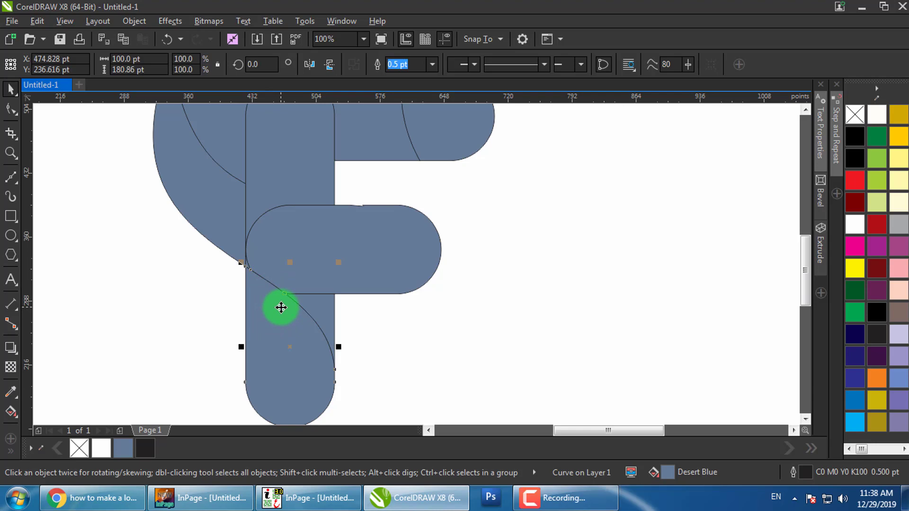
pyautogui.scroll(-2, 265, 308)
# Open the colors drawing from the Desktop
pyautogui.press('Escape')
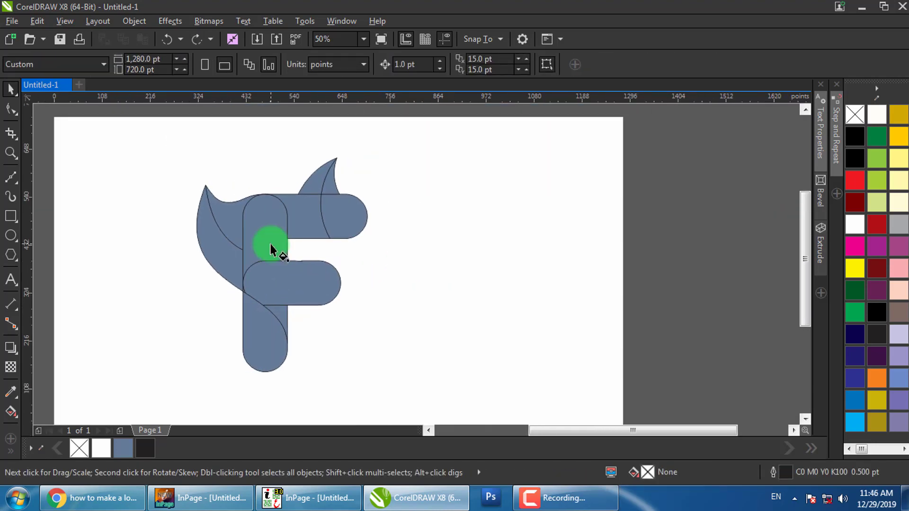
pyautogui.click(12, 21)
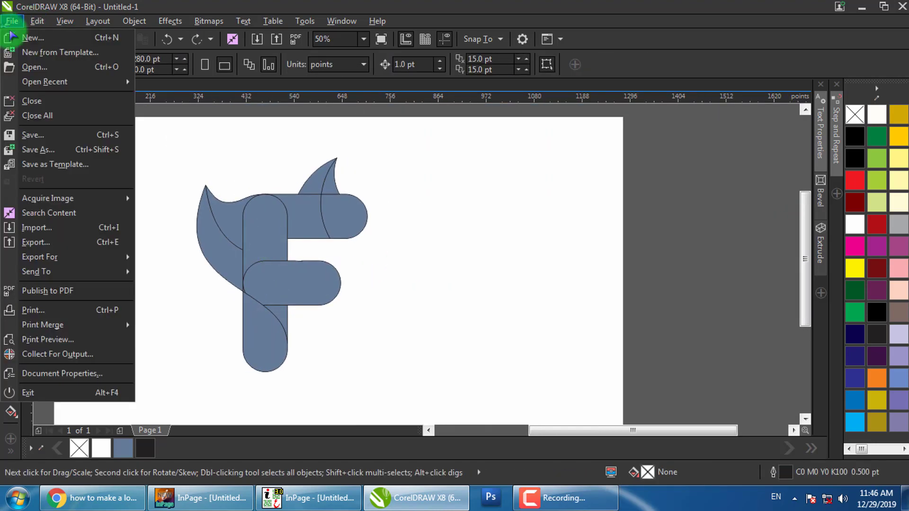
pyautogui.click(11, 21)
pyautogui.hotkey('ctrl', 'o')
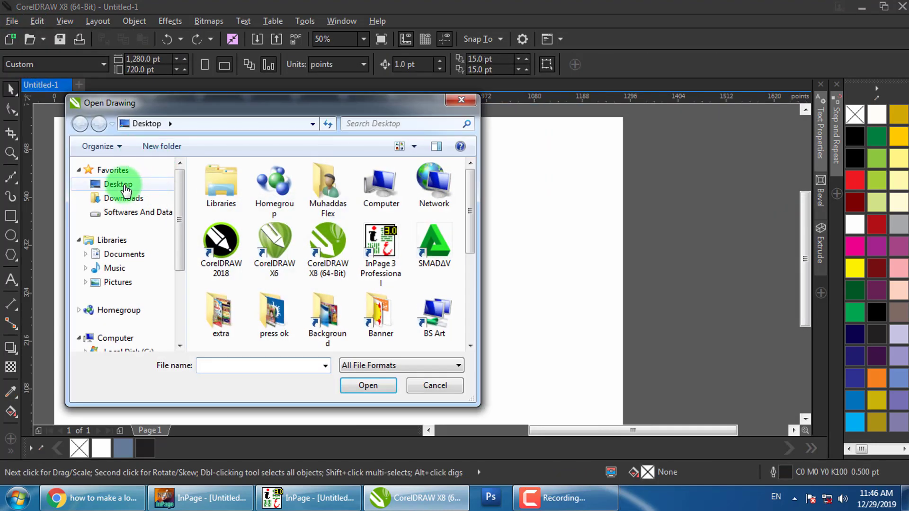
pyautogui.scroll(-2, 475, 243)
pyautogui.scroll(-1, 475, 242)
pyautogui.click(382, 291)
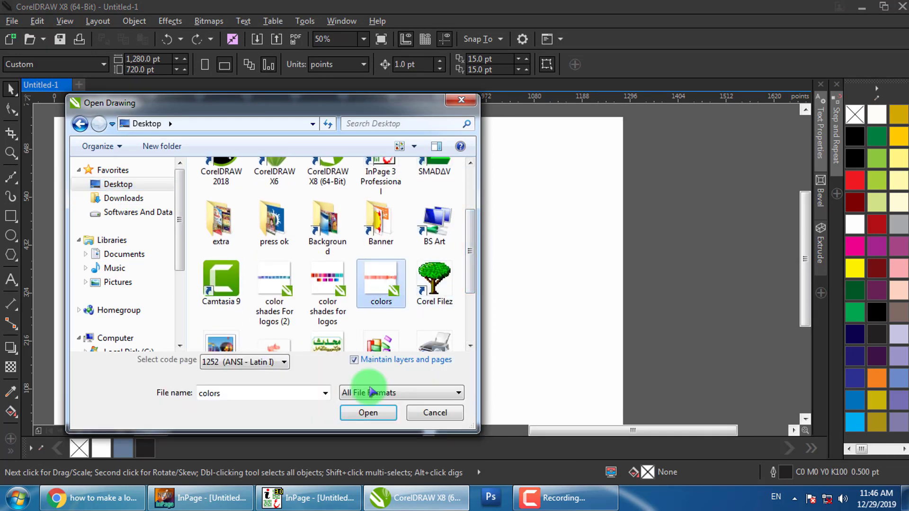
pyautogui.click(367, 412)
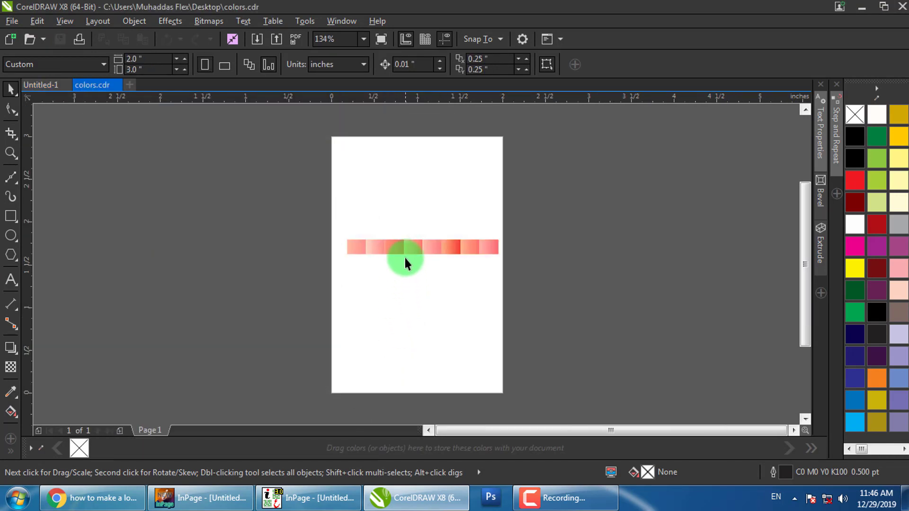
# Copy the eight pink-to-red swatches from colors.cdr and paste them into Untitled-1
pyautogui.moveTo(564, 219); pyautogui.dragTo(234, 293)
pyautogui.rightClick(386, 249)
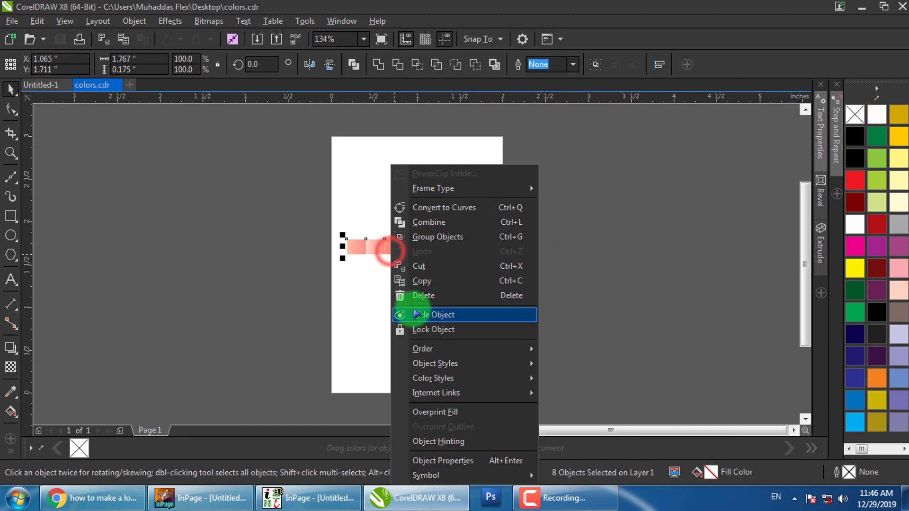
pyautogui.click(424, 282)
pyautogui.click(28, 84)
pyautogui.rightClick(453, 207)
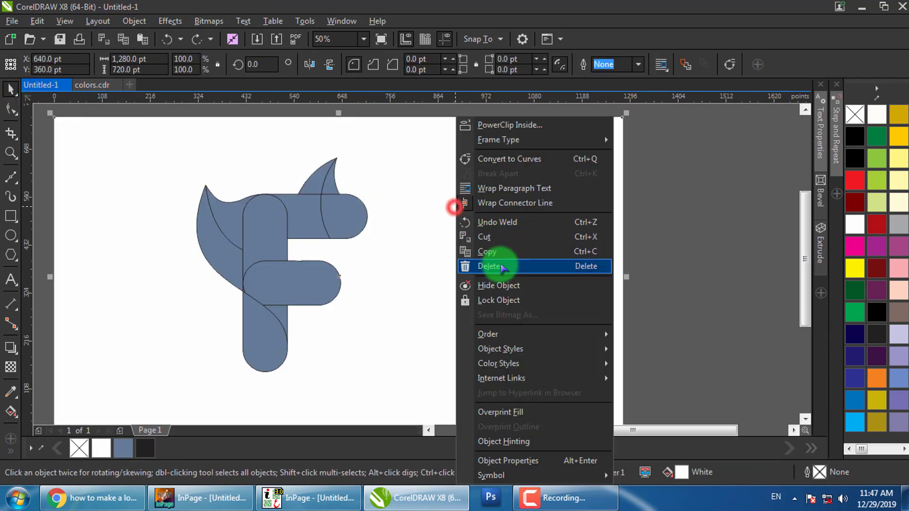
pyautogui.rightClick(643, 252)
pyautogui.rightClick(661, 241)
pyautogui.click(682, 295)
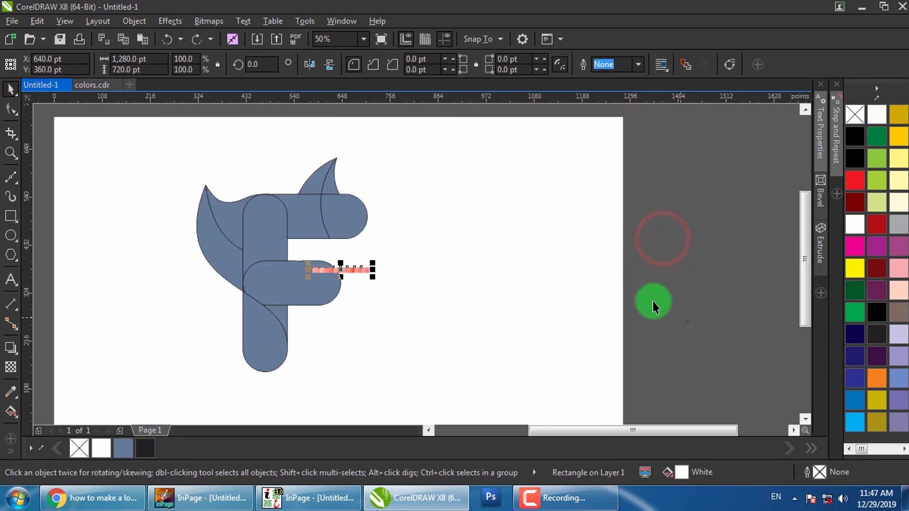
# Enlarge the pasted swatch strip and place it above the F
pyautogui.moveTo(375, 279); pyautogui.dragTo(474, 329)
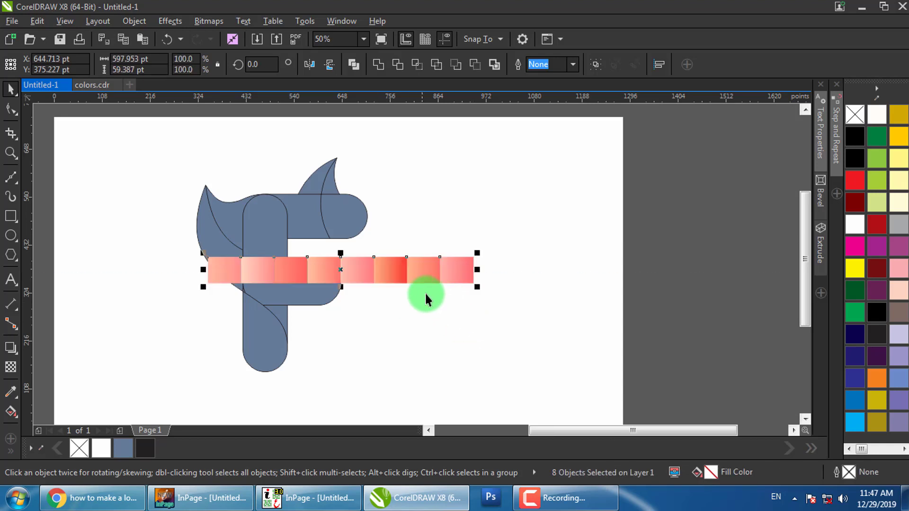
pyautogui.moveTo(407, 263); pyautogui.dragTo(369, 174)
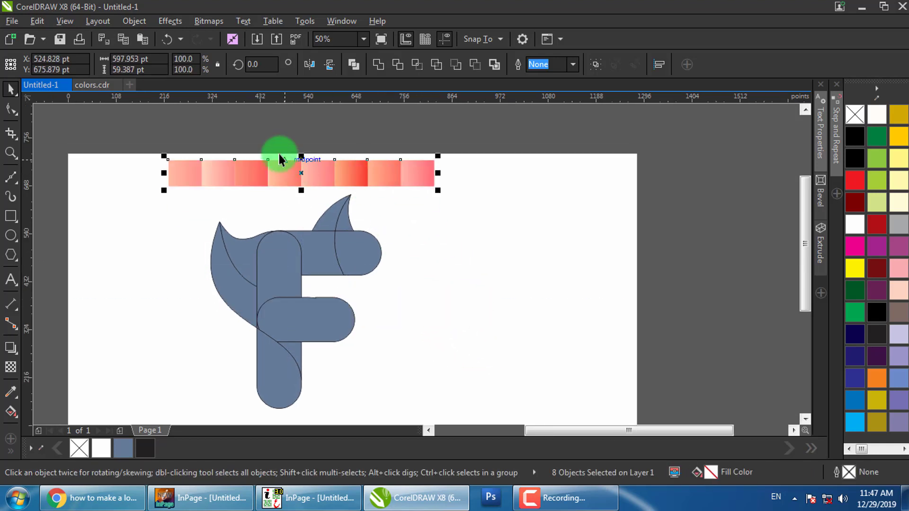
pyautogui.click(269, 140)
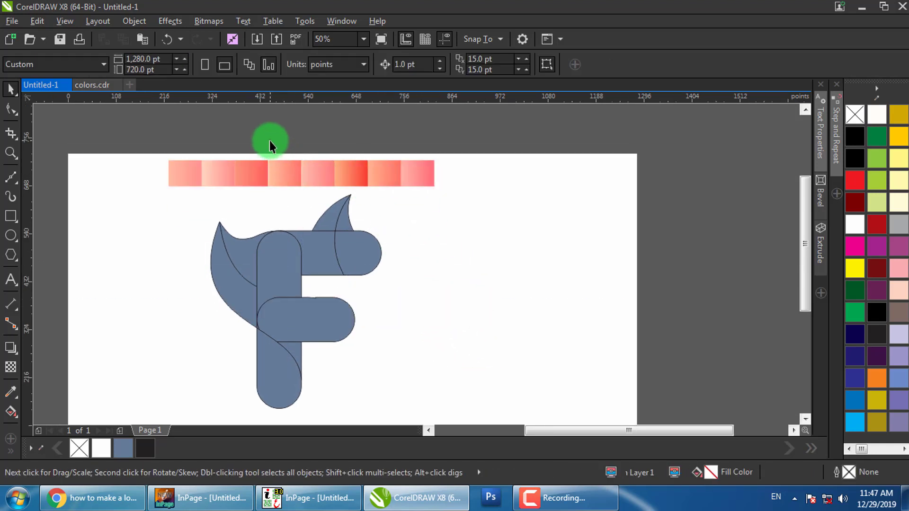
# Give the top bar's rounded end and front fin piece the pink gradient
pyautogui.click(354, 241)
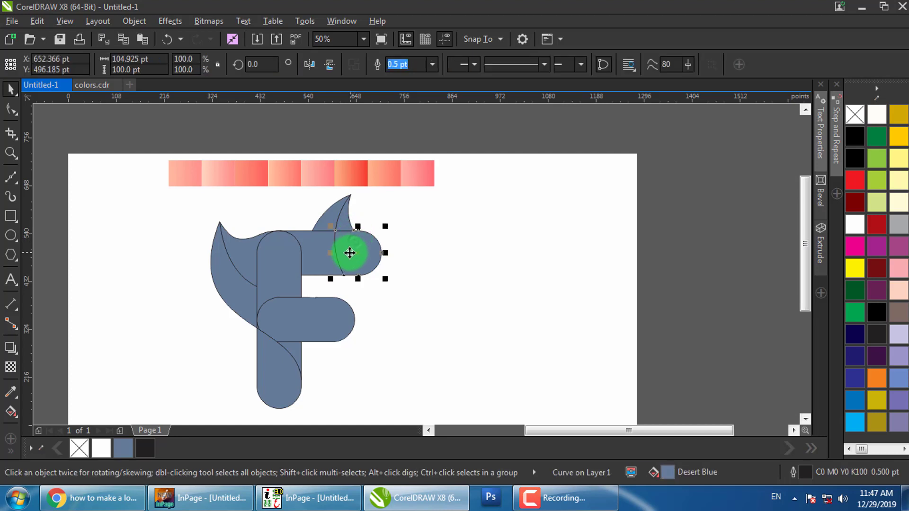
pyautogui.click(10, 413)
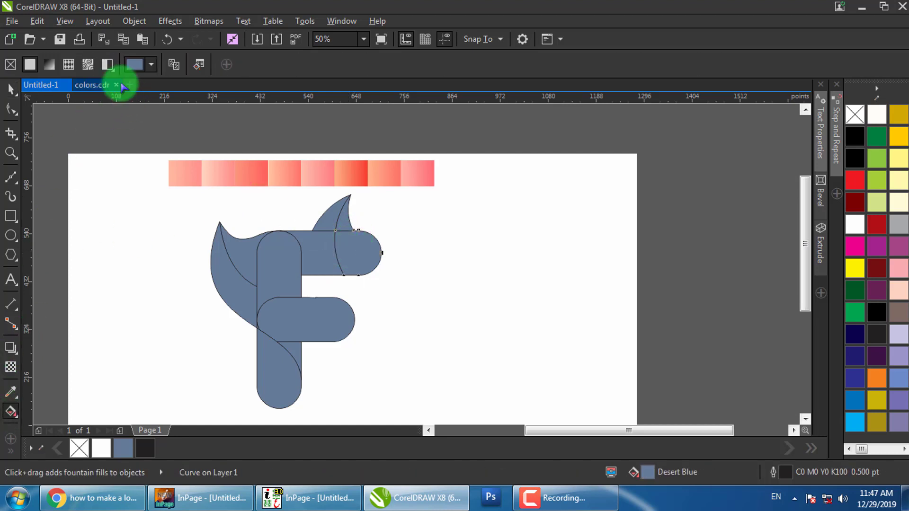
pyautogui.moveTo(180, 176); pyautogui.dragTo(339, 255)
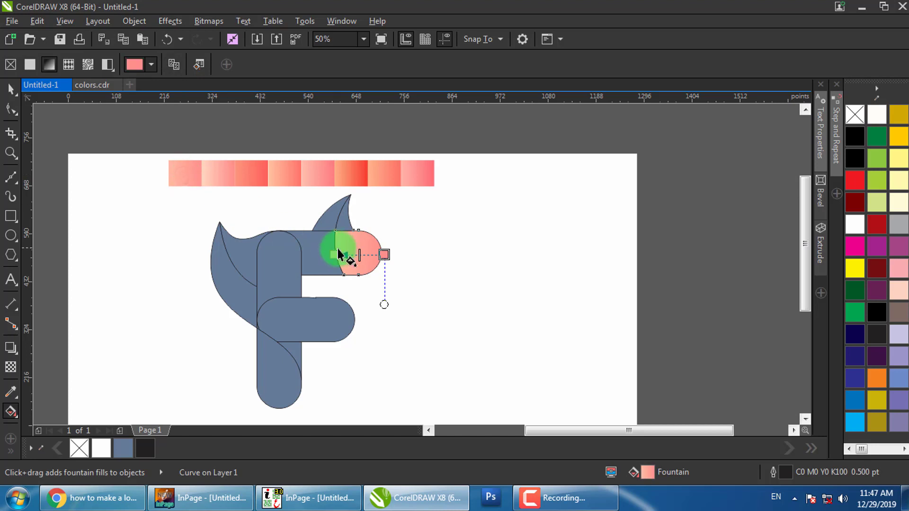
pyautogui.click(344, 214)
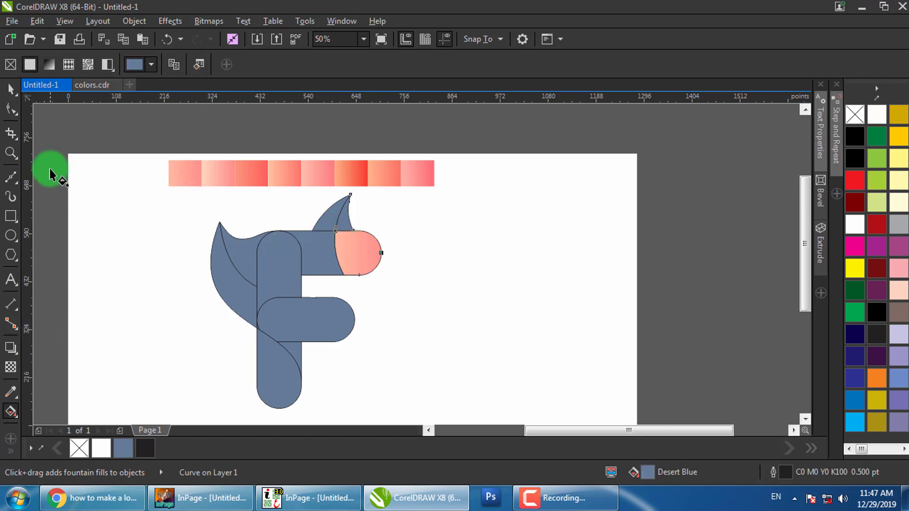
pyautogui.click(175, 66)
pyautogui.click(218, 179)
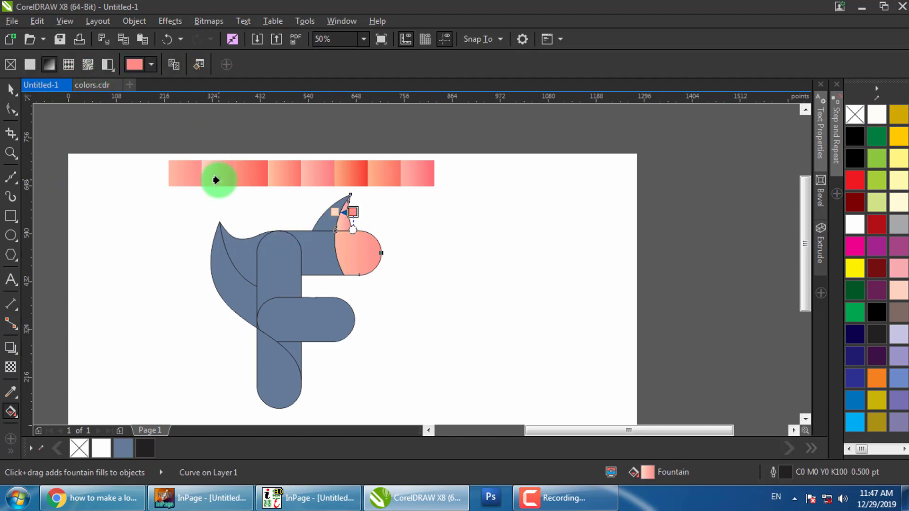
# Apply the red gradient to the rear fin piece, top bar and upper stem
pyautogui.click(321, 221)
pyautogui.click(293, 231)
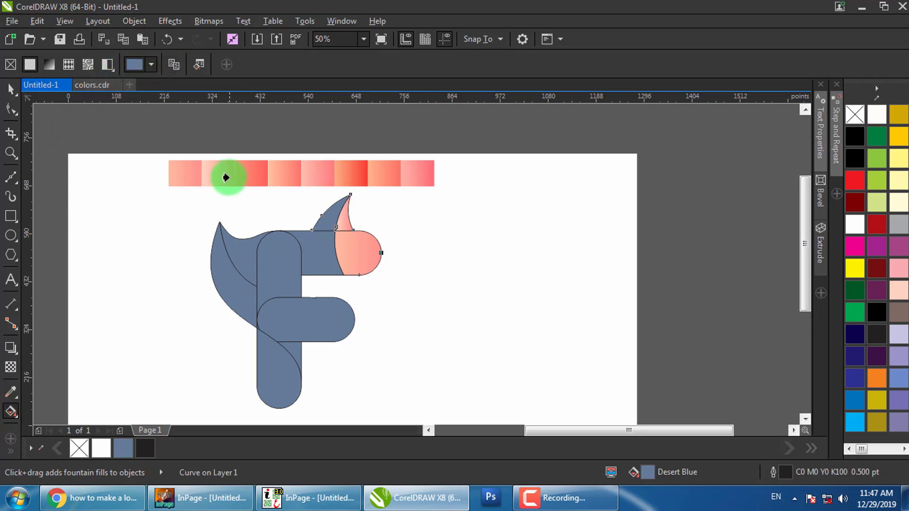
pyautogui.click(246, 171)
pyautogui.click(311, 257)
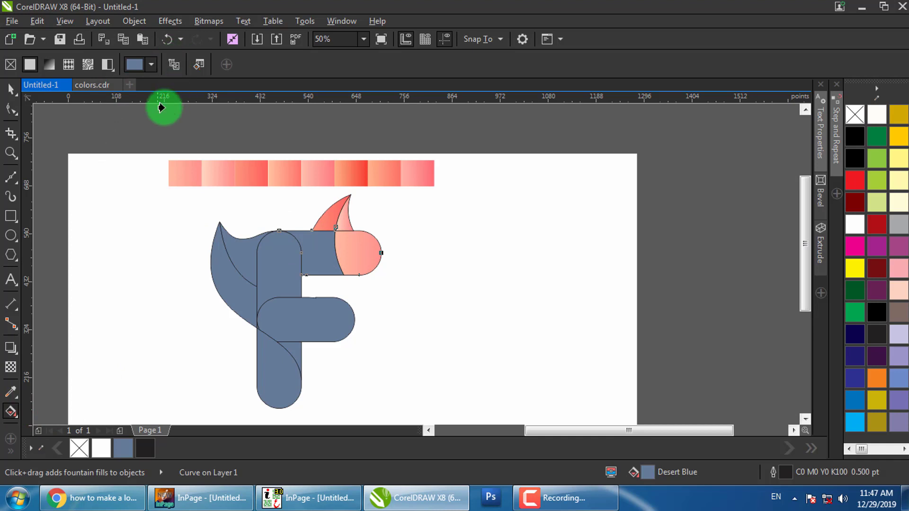
pyautogui.click(293, 182)
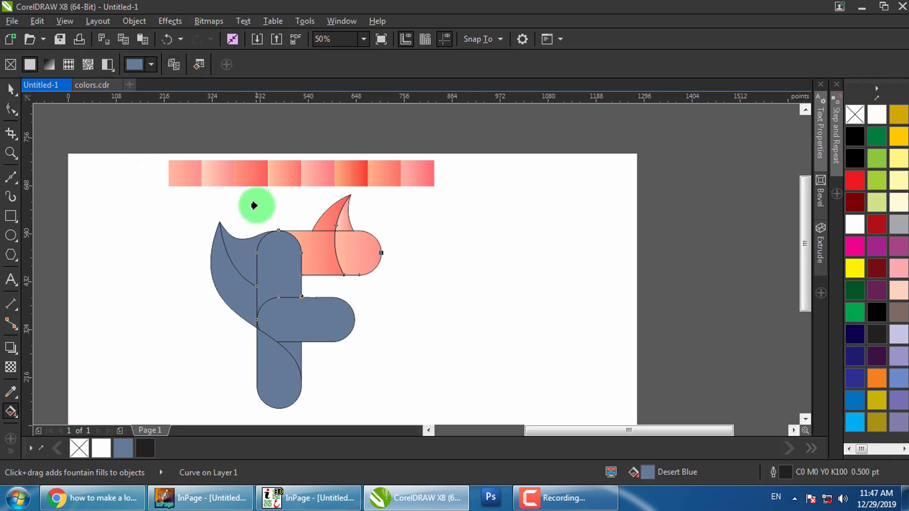
pyautogui.click(312, 176)
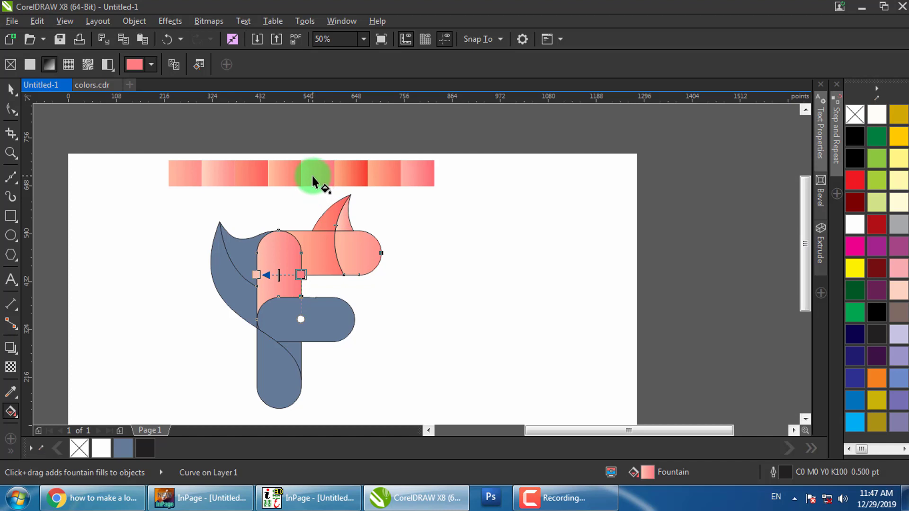
# Copy pink and red-orange gradients onto the blue left leaf and its inner leaf piece
pyautogui.click(233, 251)
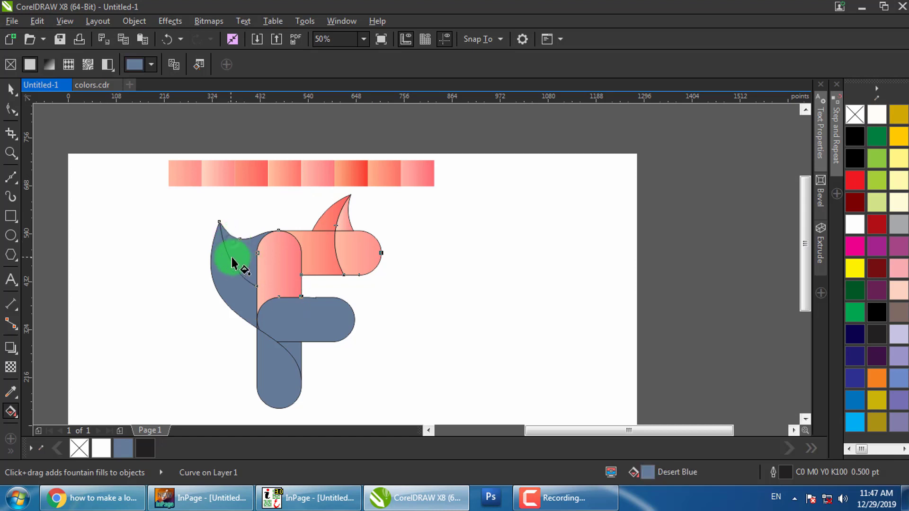
pyautogui.click(174, 64)
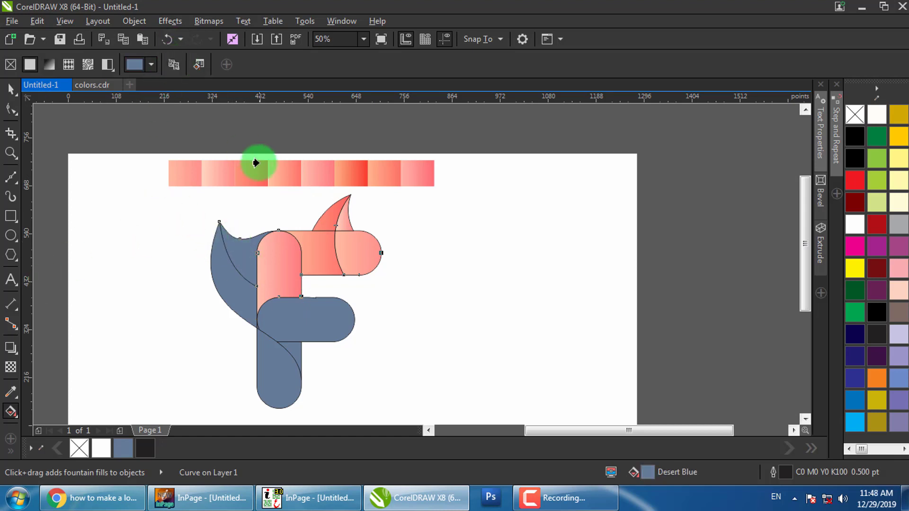
pyautogui.click(323, 173)
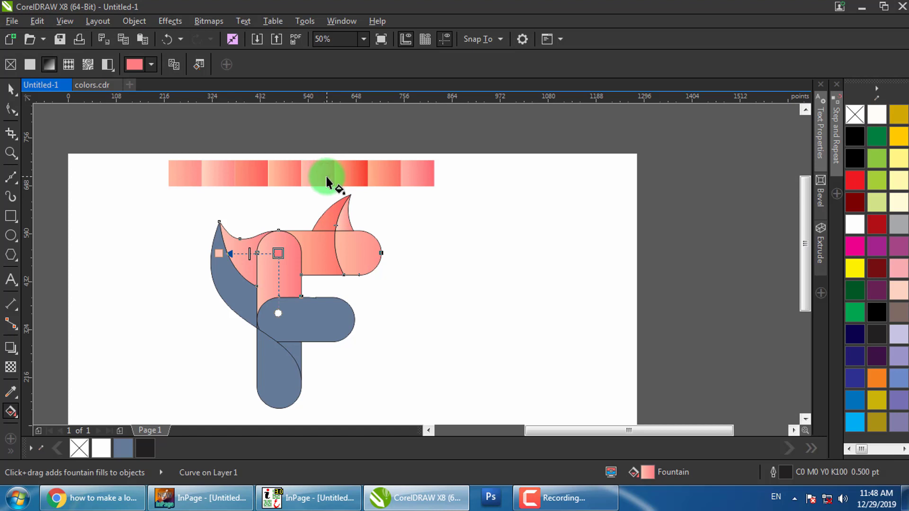
pyautogui.click(237, 274)
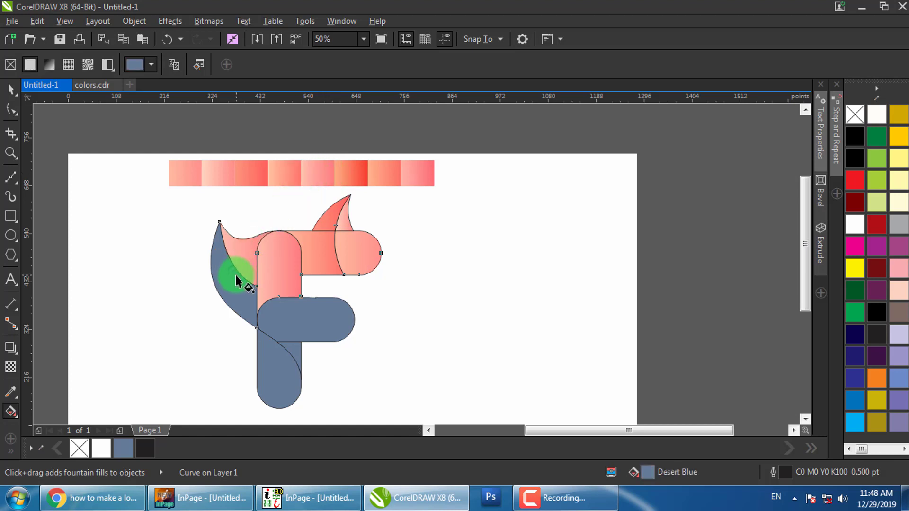
pyautogui.click(174, 65)
pyautogui.click(328, 179)
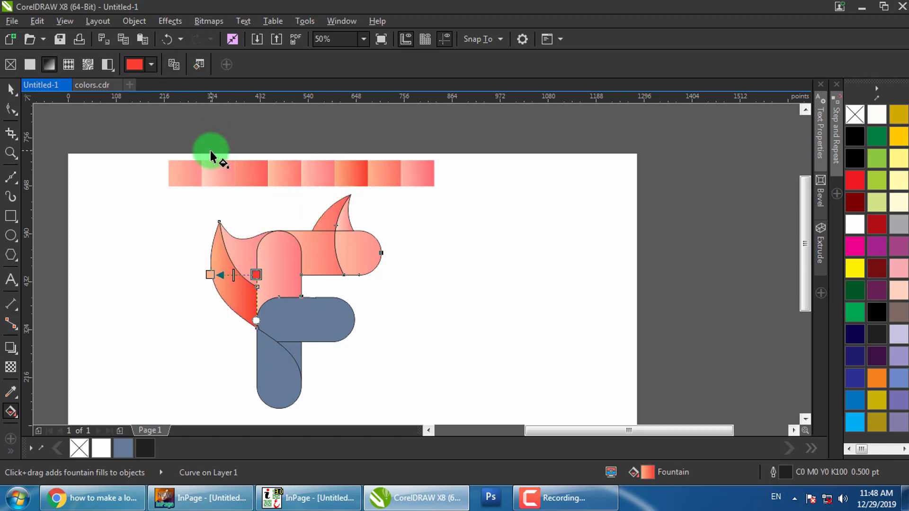
# Give the middle arm and the lower stem red gradient fills
pyautogui.click(298, 318)
pyautogui.click(174, 65)
pyautogui.click(376, 178)
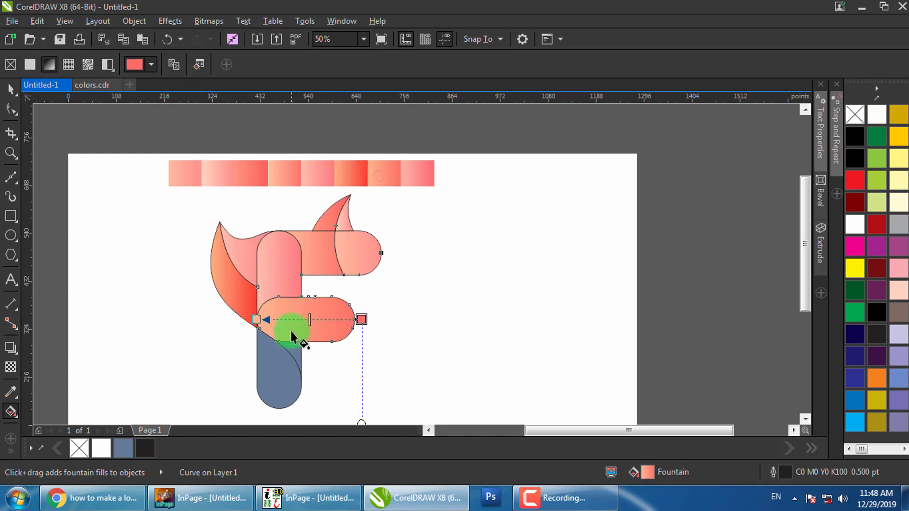
pyautogui.click(276, 360)
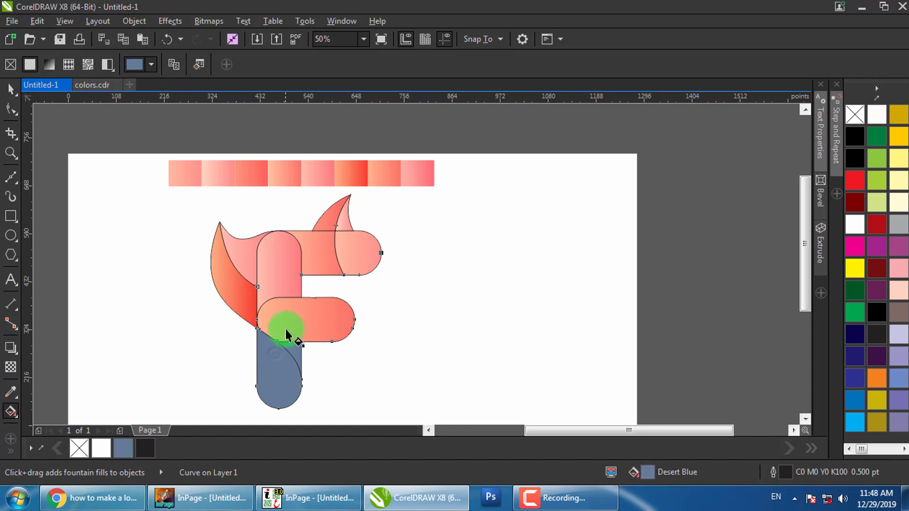
pyautogui.click(175, 65)
pyautogui.click(406, 173)
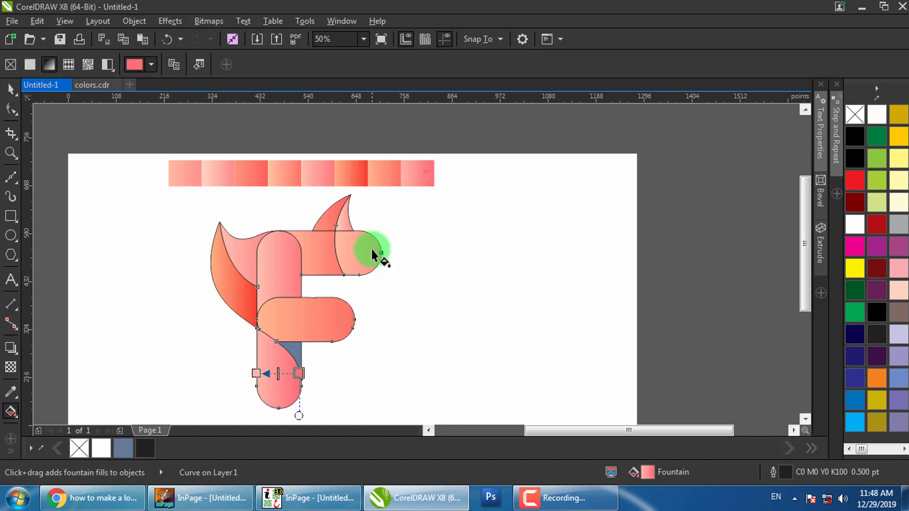
# Fill the small triangle under the arm with the red gradient
pyautogui.click(303, 352)
pyautogui.click(175, 65)
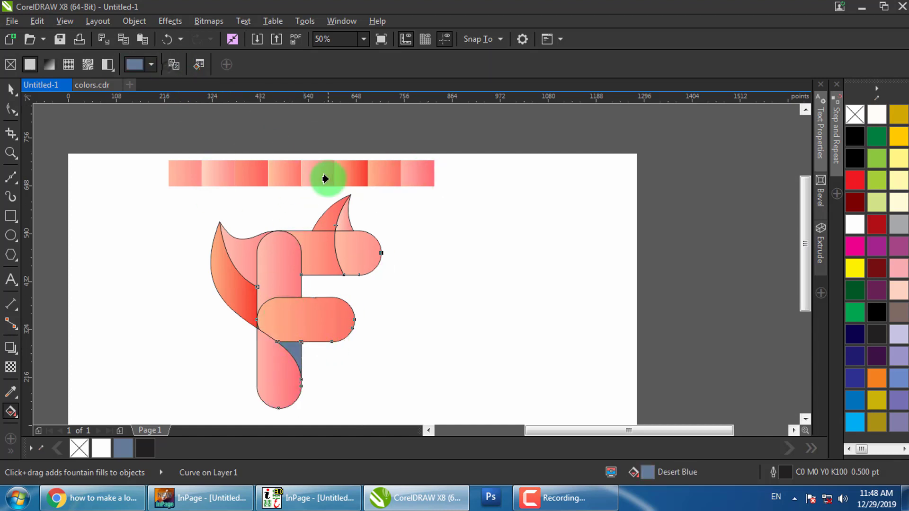
pyautogui.click(379, 175)
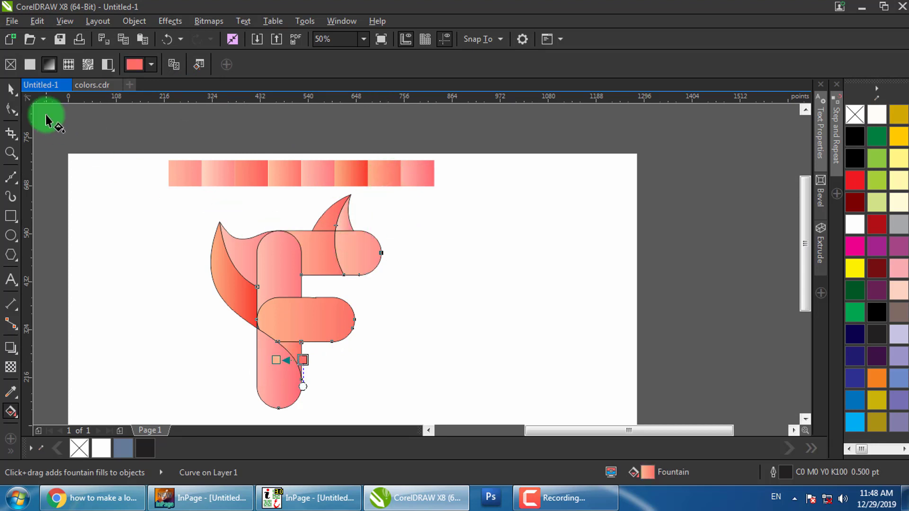
pyautogui.click(11, 89)
pyautogui.click(468, 235)
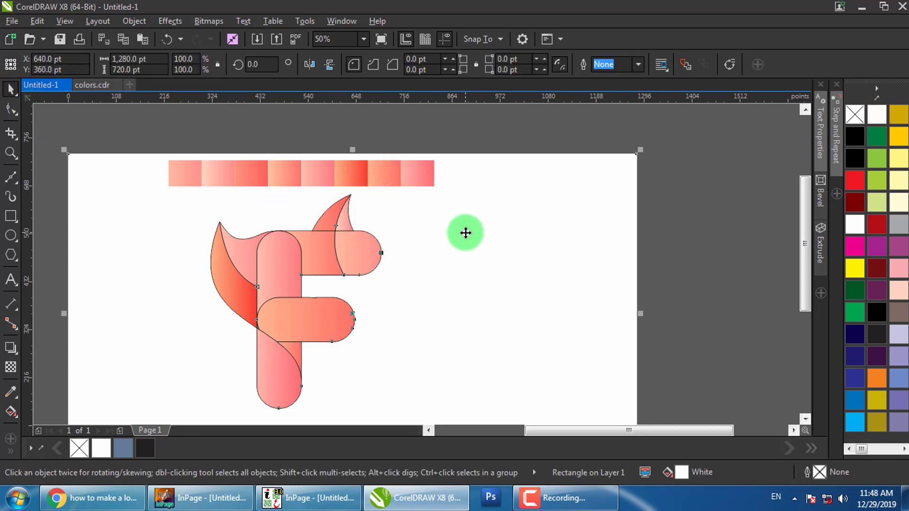
# Zoom in on the top fin piece and inspect its gradient's start and end colours
pyautogui.click(402, 150)
pyautogui.click(332, 219)
pyautogui.press('h')
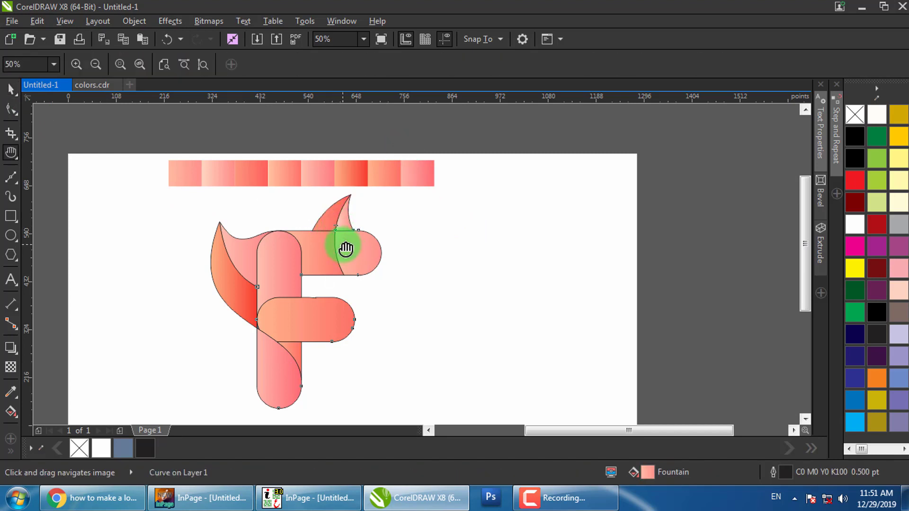
pyautogui.press('g')
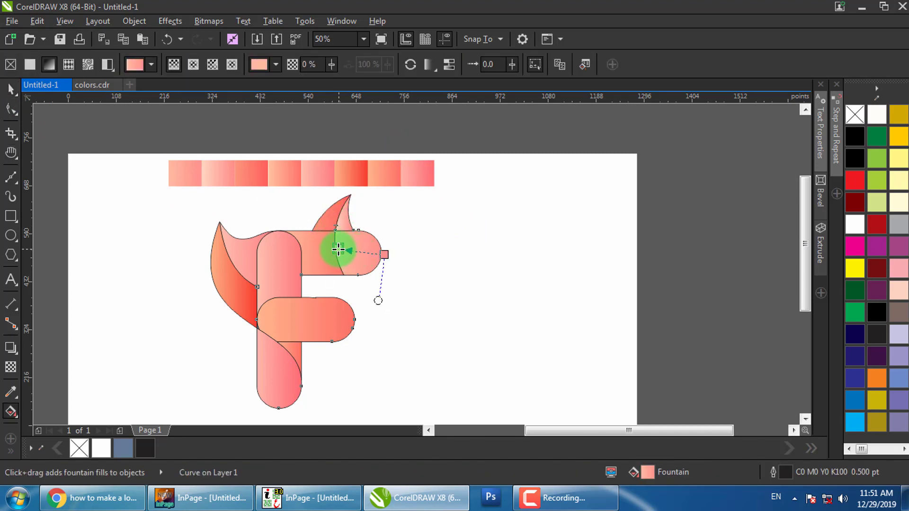
pyautogui.click(338, 250)
pyautogui.click(383, 256)
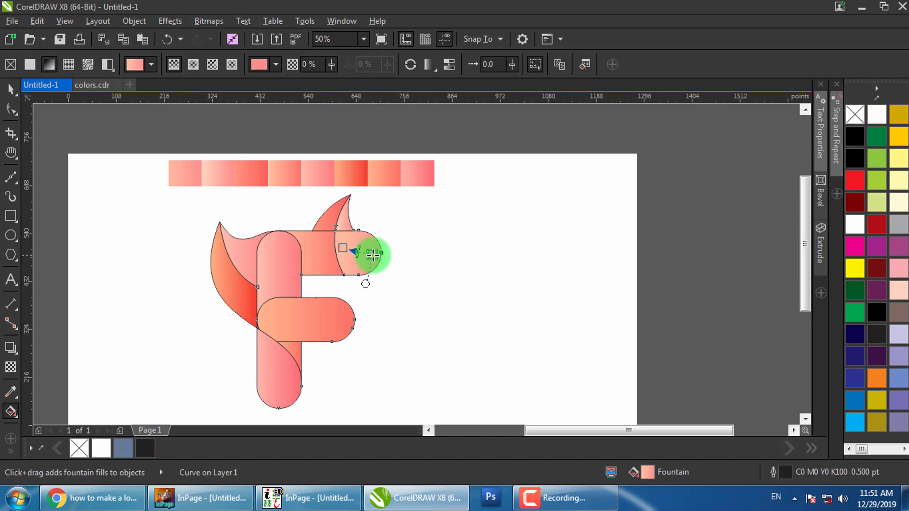
# Redraw the flame tip's gradient so it runs toward the top bar
pyautogui.click(350, 235)
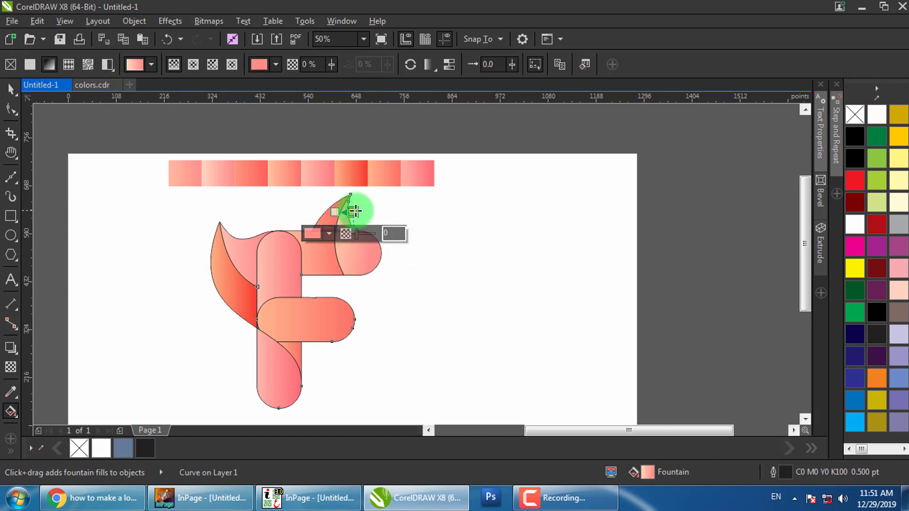
pyautogui.click(354, 214)
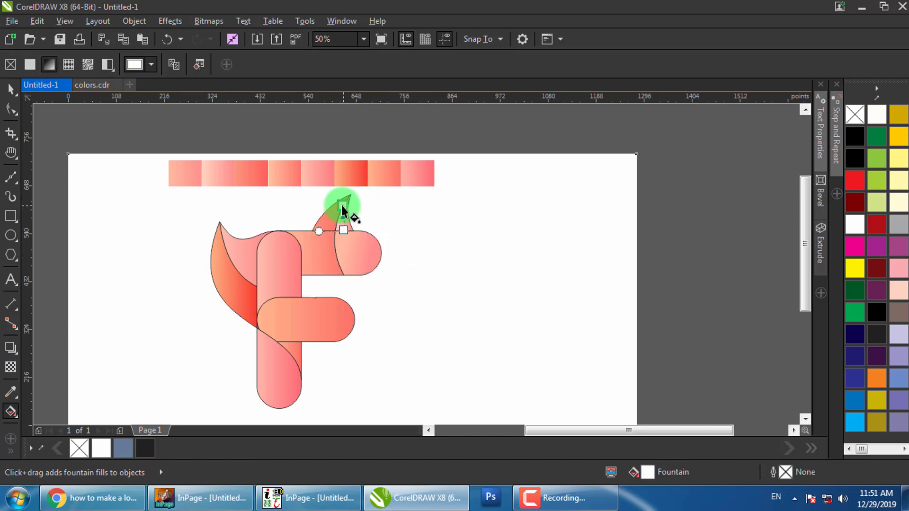
pyautogui.click(342, 208)
pyautogui.click(350, 223)
pyautogui.scroll(1, 350, 221)
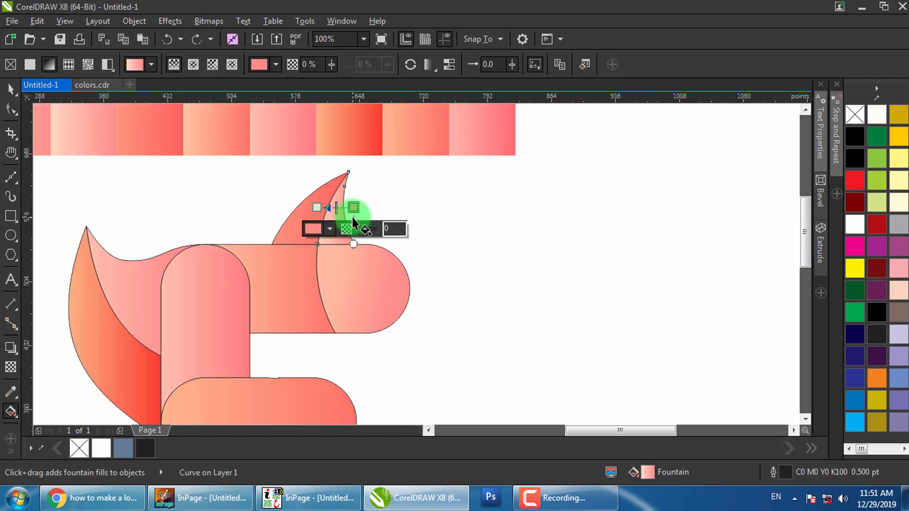
pyautogui.scroll(1, 354, 222)
pyautogui.moveTo(342, 261); pyautogui.dragTo(369, 273)
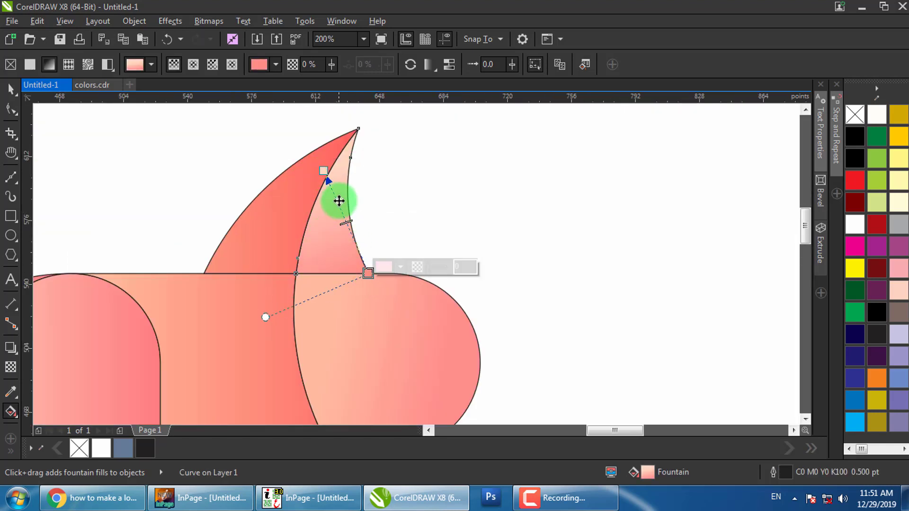
pyautogui.click(322, 176)
# Re-angle the left flame piece's gradient to run upward along its curve
pyautogui.click(278, 260)
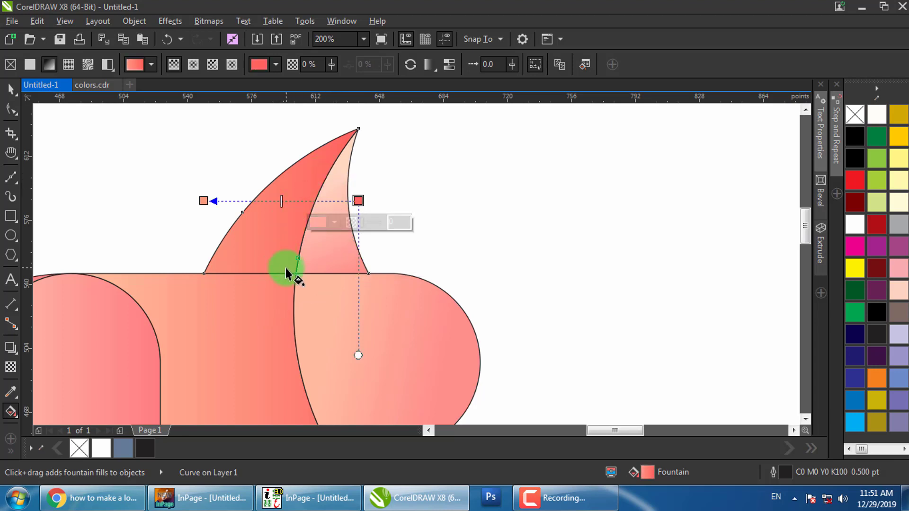
pyautogui.moveTo(286, 268); pyautogui.dragTo(275, 148)
pyautogui.moveTo(244, 180); pyautogui.dragTo(247, 202)
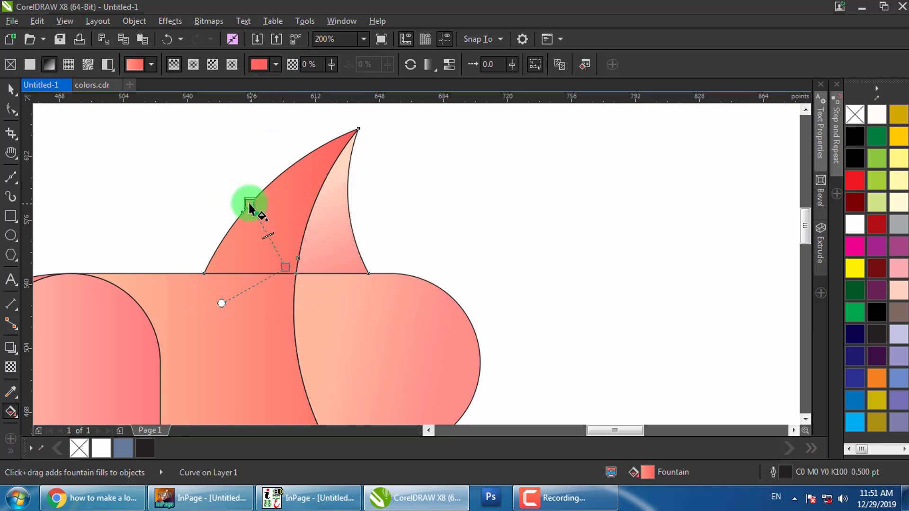
pyautogui.moveTo(290, 261)
pyautogui.mouseDown()
pyautogui.moveTo(293, 244)
pyautogui.moveTo(302, 257)
pyautogui.mouseUp()
pyautogui.scroll(-2, 410, 183)
pyautogui.click(378, 237)
pyautogui.scroll(1, 372, 232)
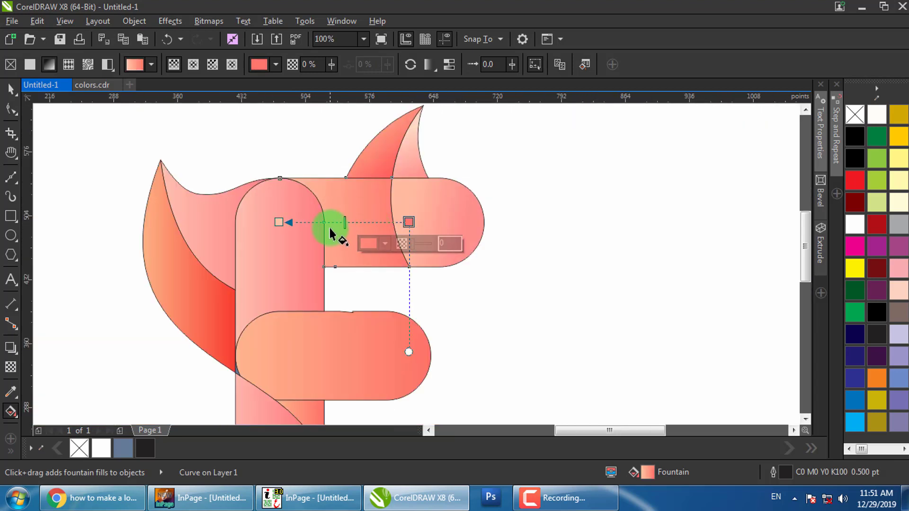
# Redirect the upper bar's gradient and run the left wing's gradient diagonally
pyautogui.moveTo(329, 211)
pyautogui.mouseDown()
pyautogui.moveTo(393, 252)
pyautogui.moveTo(330, 211)
pyautogui.moveTo(334, 222)
pyautogui.mouseUp()
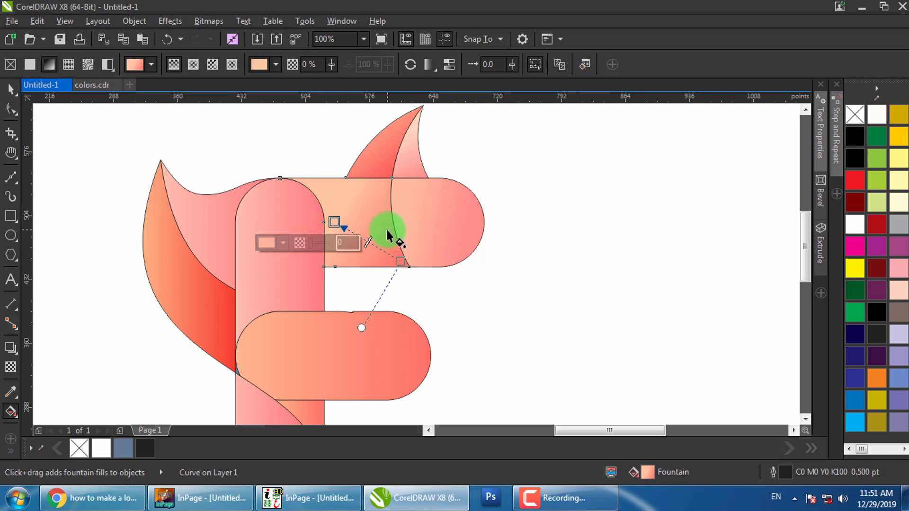
pyautogui.click(303, 227)
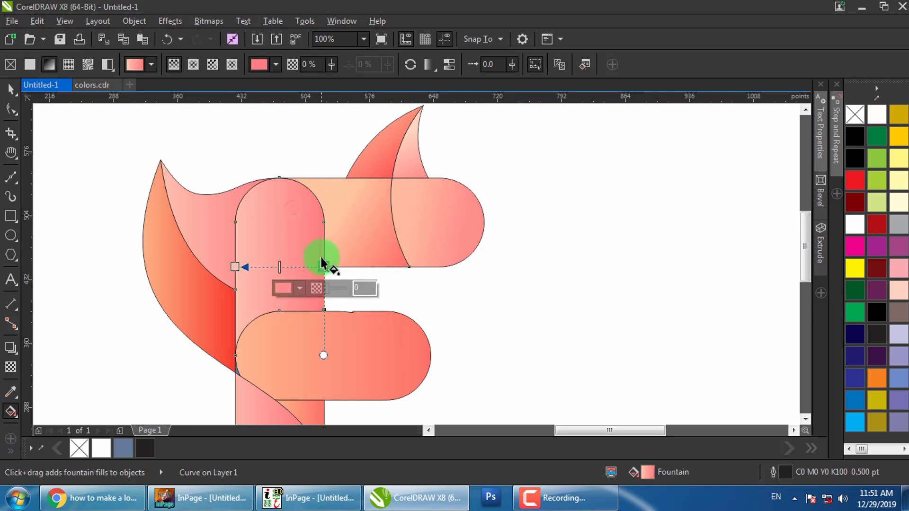
pyautogui.click(217, 209)
pyautogui.moveTo(239, 202); pyautogui.dragTo(180, 226)
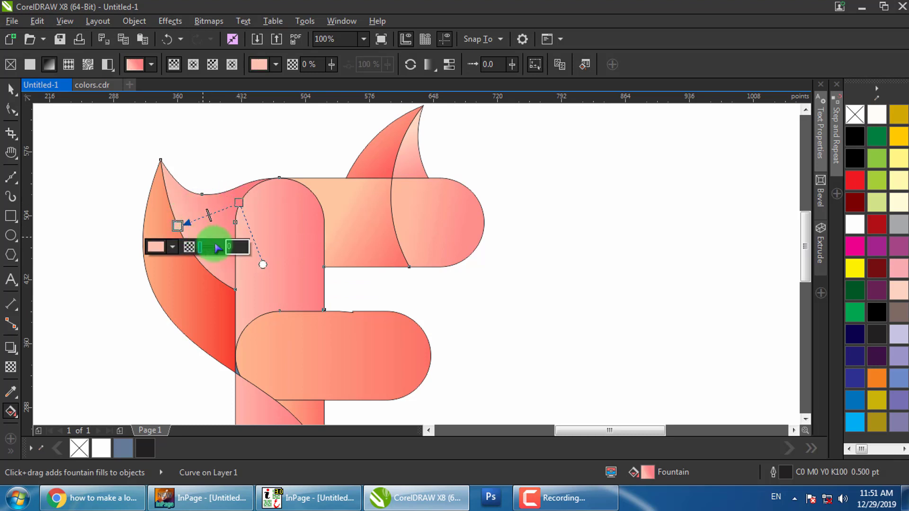
# Run the lower-left curve's gradient upward and shorten the middle pill's gradient leftward
pyautogui.click(157, 272)
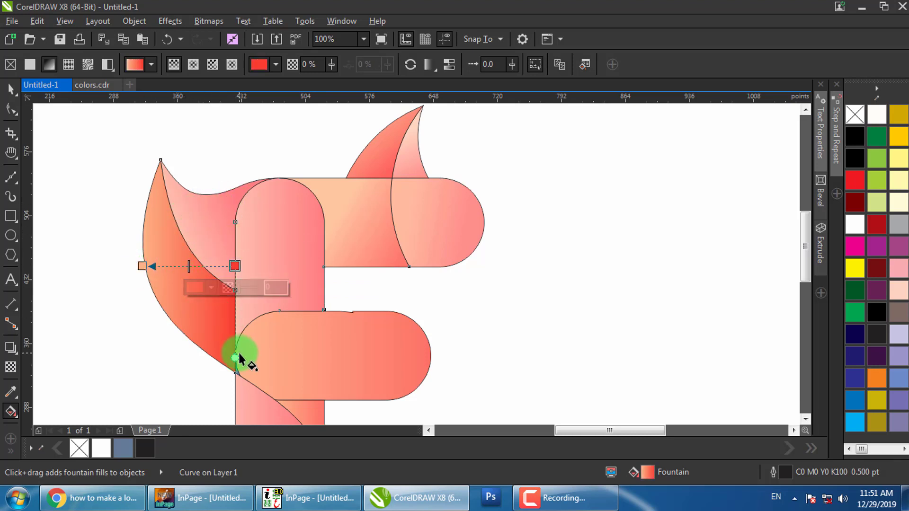
pyautogui.moveTo(228, 355)
pyautogui.mouseDown()
pyautogui.moveTo(193, 290)
pyautogui.moveTo(148, 239)
pyautogui.moveTo(149, 218)
pyautogui.mouseUp()
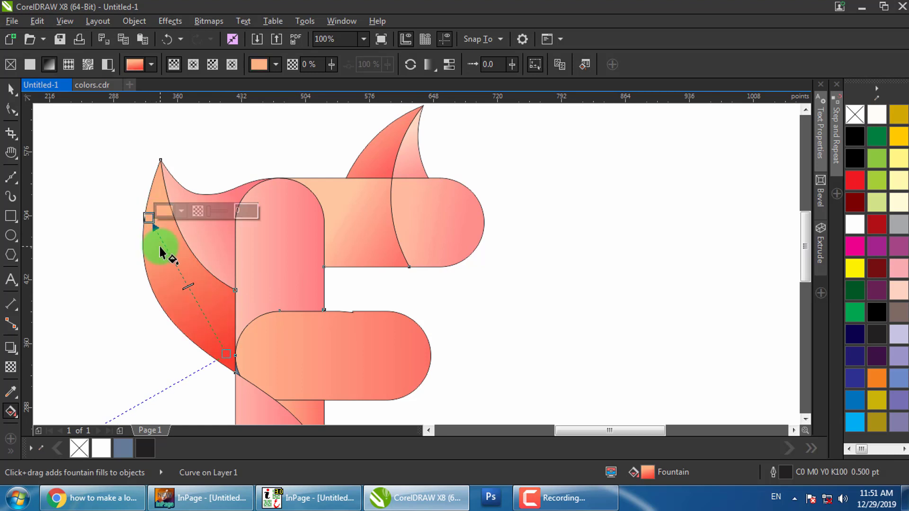
pyautogui.moveTo(292, 346); pyautogui.dragTo(267, 258)
pyautogui.click(283, 249)
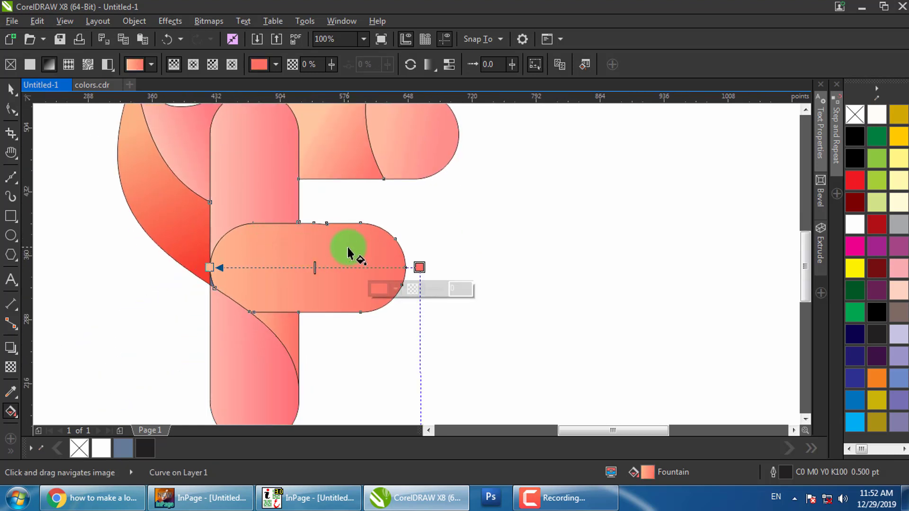
pyautogui.moveTo(420, 267); pyautogui.dragTo(394, 267)
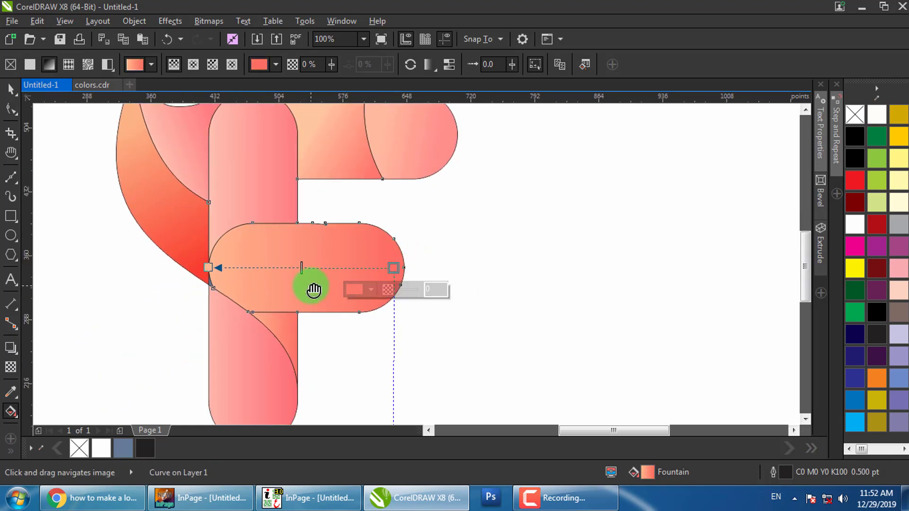
pyautogui.scroll(-3, 314, 290)
# Re-angle the bottom stem piece's gradient to run diagonally upward
pyautogui.click(240, 325)
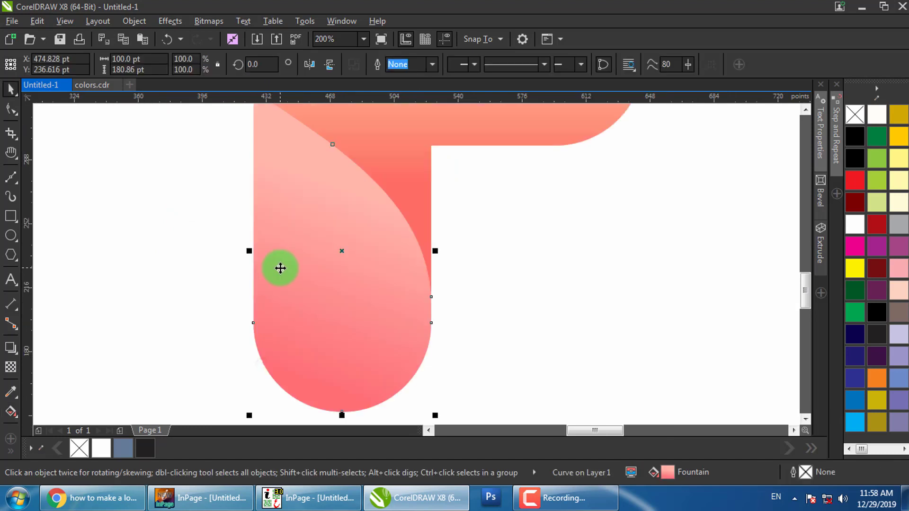
pyautogui.press('g')
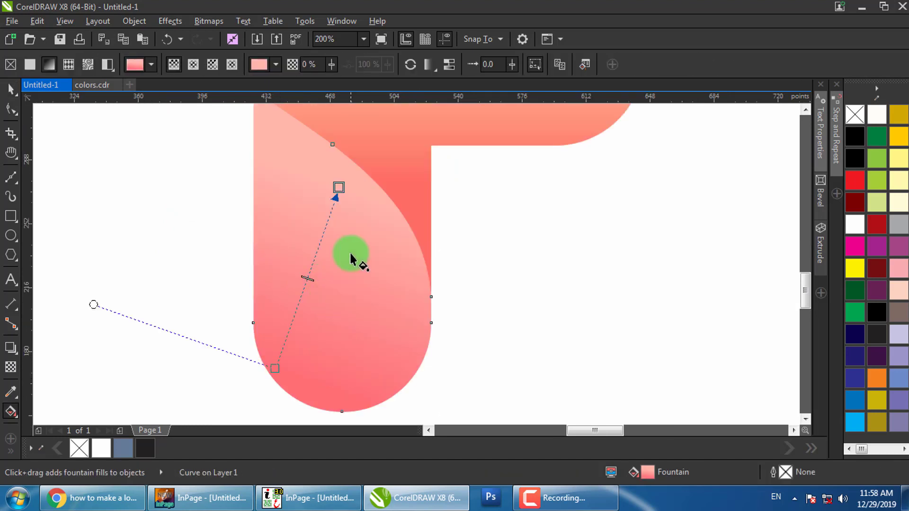
pyautogui.moveTo(359, 225); pyautogui.dragTo(314, 377)
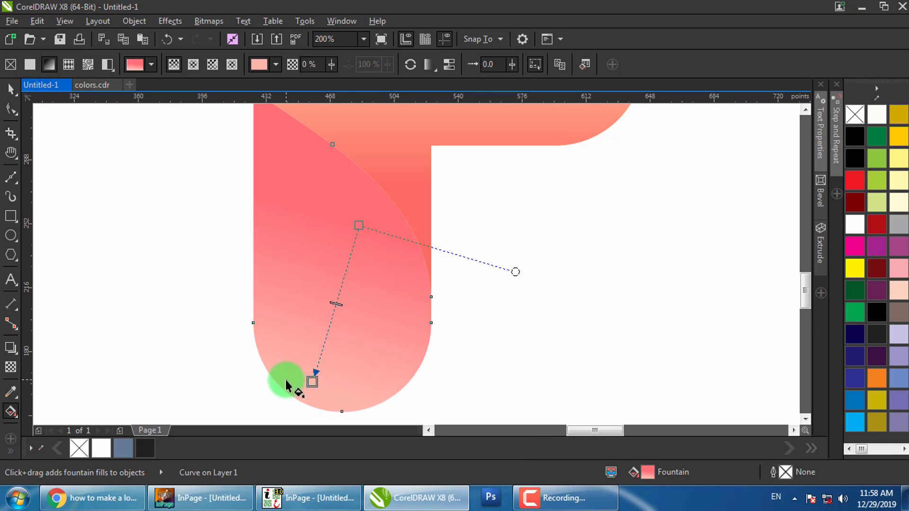
pyautogui.moveTo(285, 380); pyautogui.dragTo(364, 189)
pyautogui.moveTo(311, 382); pyautogui.dragTo(348, 177)
pyautogui.scroll(-2, 404, 238)
# Bring the whole F into view and select pieces around the top bar
pyautogui.moveTo(490, 144); pyautogui.dragTo(507, 187)
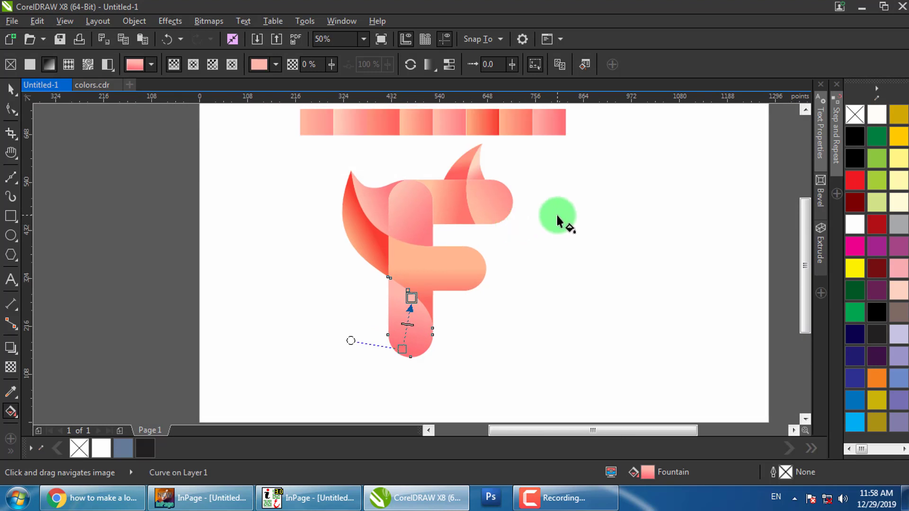
pyautogui.moveTo(560, 220); pyautogui.dragTo(522, 232)
pyautogui.click(11, 88)
pyautogui.click(458, 222)
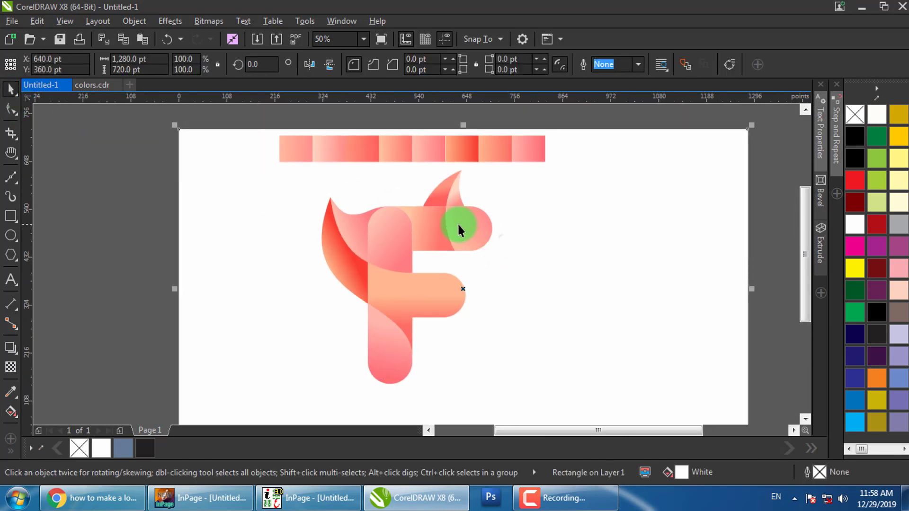
pyautogui.scroll(2, 459, 226)
pyautogui.scroll(1, 427, 217)
pyautogui.scroll(-1, 430, 224)
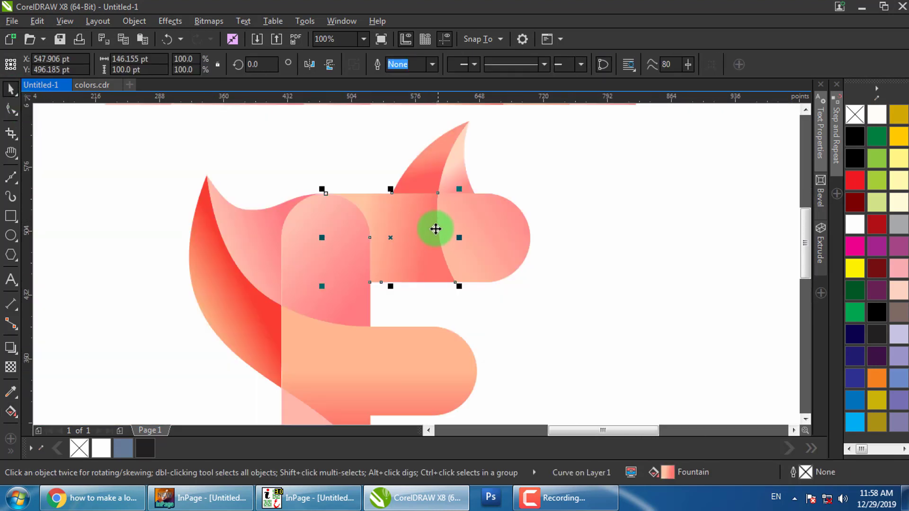
pyautogui.scroll(1, 451, 219)
pyautogui.click(452, 174)
pyautogui.click(463, 264)
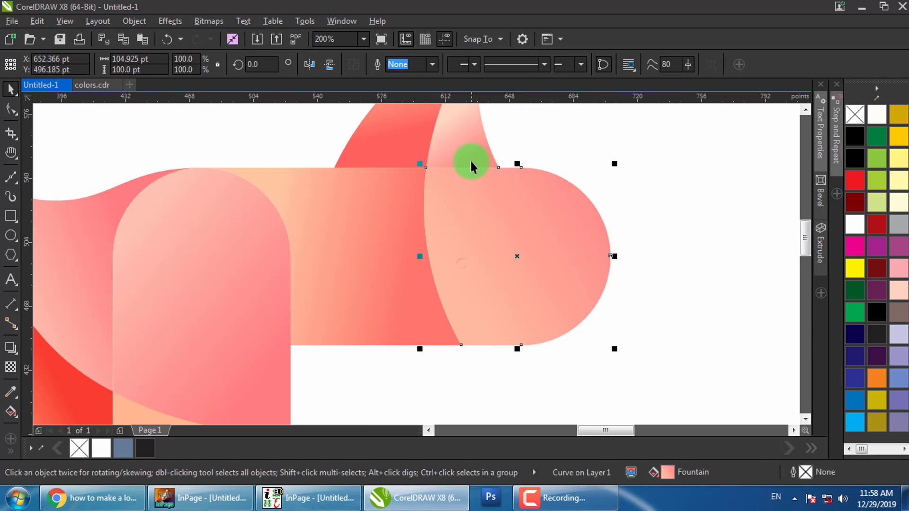
# Copy the horn's pale piece and the arm's rounded end, then weld the copies into one curve
pyautogui.click(471, 160)
pyautogui.keyDown('shift'); pyautogui.click(445, 221); pyautogui.keyUp('shift')
pyautogui.scroll(-1, 442, 227)
pyautogui.moveTo(441, 232)
pyautogui.mouseDown()
pyautogui.moveTo(583, 232)
pyautogui.moveTo(304, 242)
pyautogui.moveTo(314, 247)
pyautogui.mouseUp()
pyautogui.rightClick(583, 232)
pyautogui.click(400, 62)
pyautogui.scroll(1, 588, 237)
pyautogui.scroll(-1, 329, 263)
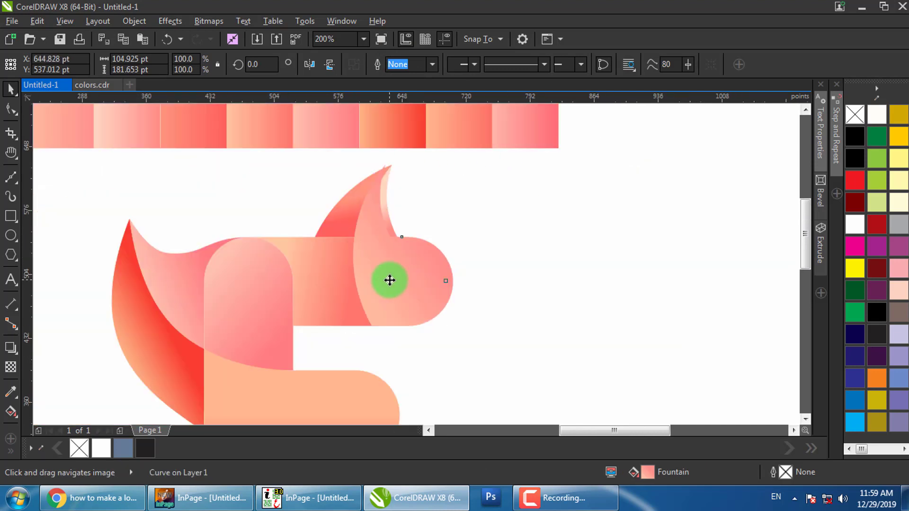
# Give the welded curve a horizontal fountain gradient
pyautogui.click(364, 255)
pyautogui.press('g')
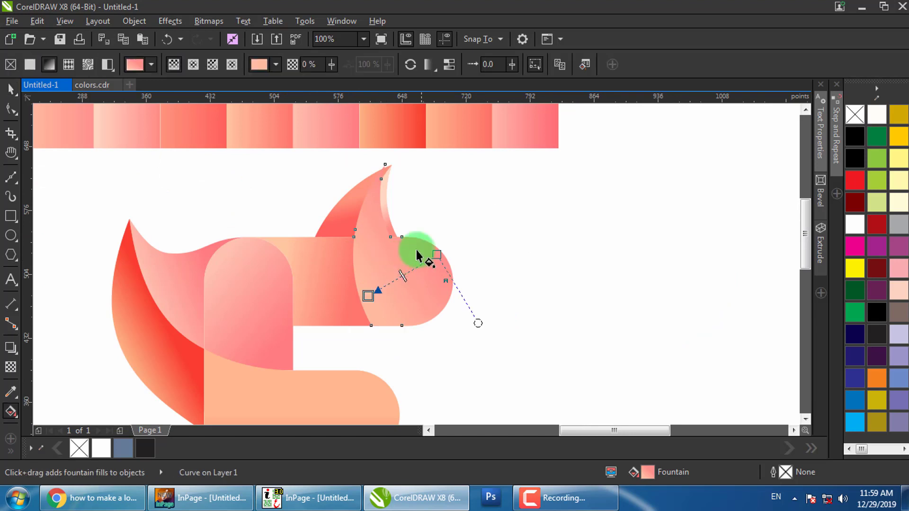
pyautogui.moveTo(388, 129); pyautogui.dragTo(546, 280)
pyautogui.scroll(1, 347, 284)
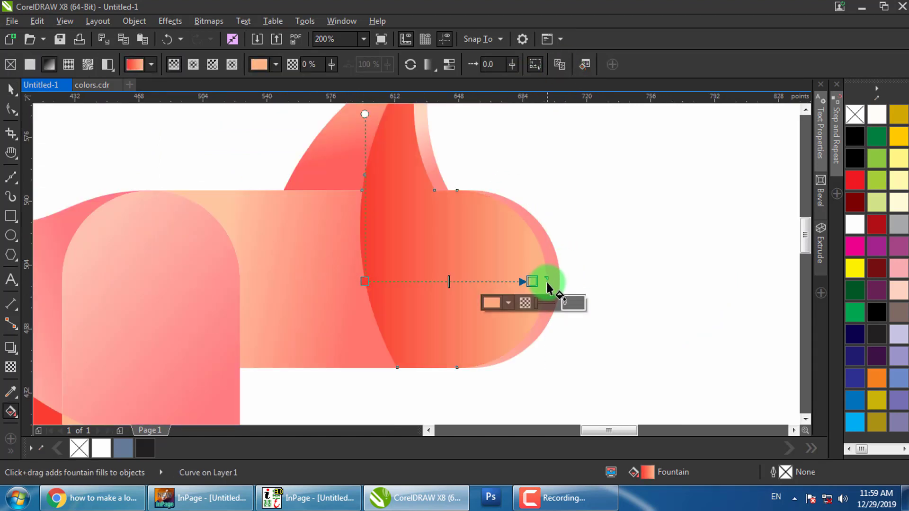
pyautogui.press('space')
# Bring the pink arm end and both horn pieces in front of the red curve with Shift+PgUp
pyautogui.click(555, 270)
pyautogui.hotkey('shift', 'pageup')
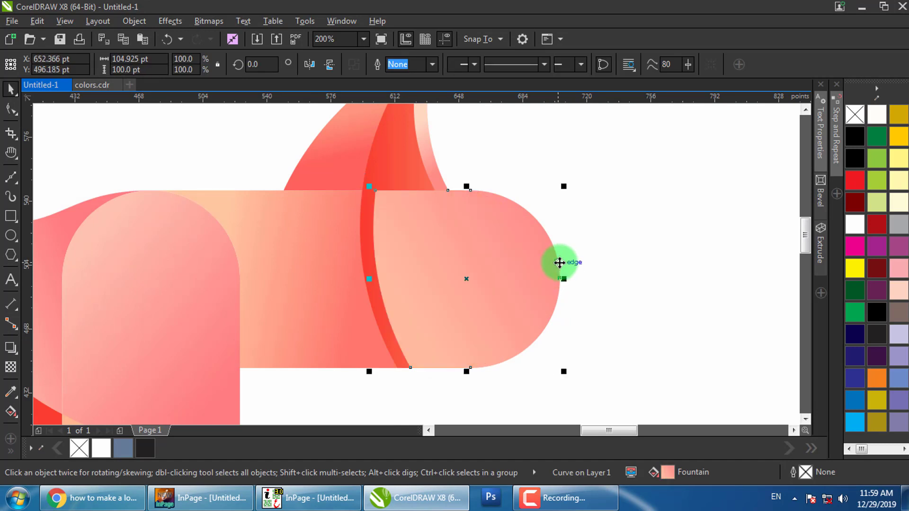
pyautogui.moveTo(422, 150); pyautogui.dragTo(431, 197)
pyautogui.click(429, 197)
pyautogui.keyDown('shift'); pyautogui.click(437, 196); pyautogui.keyUp('shift')
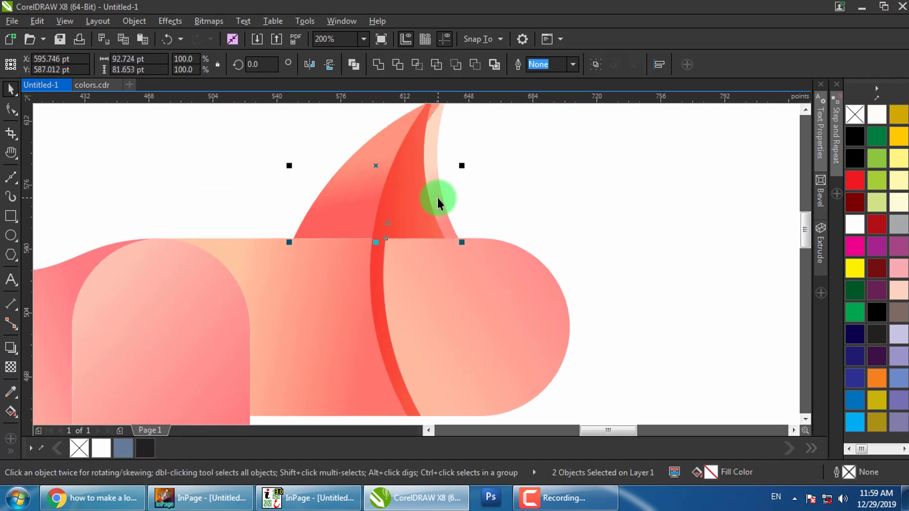
pyautogui.hotkey('shift', 'pageup')
pyautogui.click(520, 220)
# Move the red curve's top node right onto the horn's edge
pyautogui.click(379, 277)
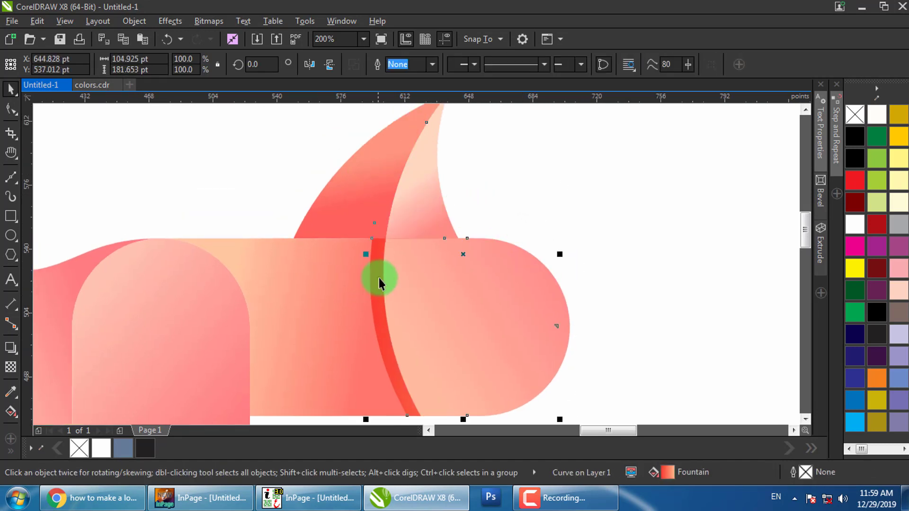
pyautogui.click(11, 109)
pyautogui.moveTo(312, 179); pyautogui.dragTo(318, 220)
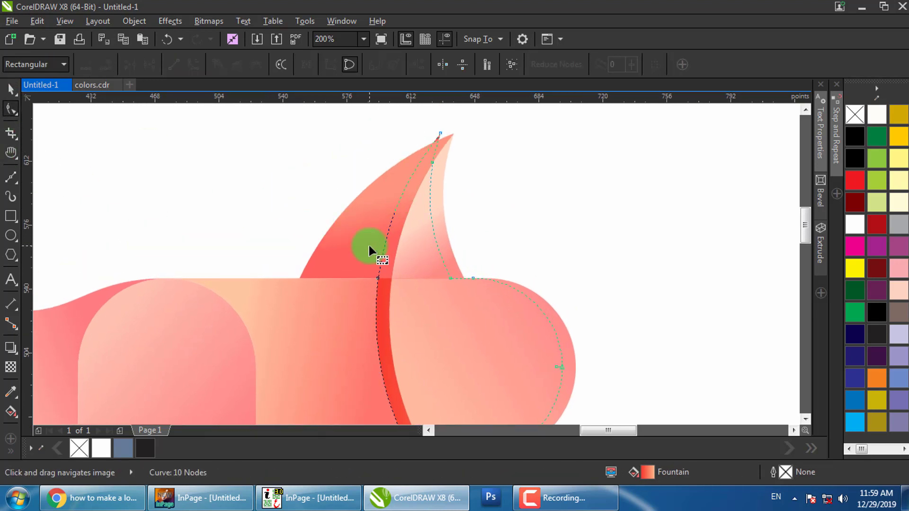
pyautogui.moveTo(368, 246); pyautogui.dragTo(399, 298)
pyautogui.click(440, 134)
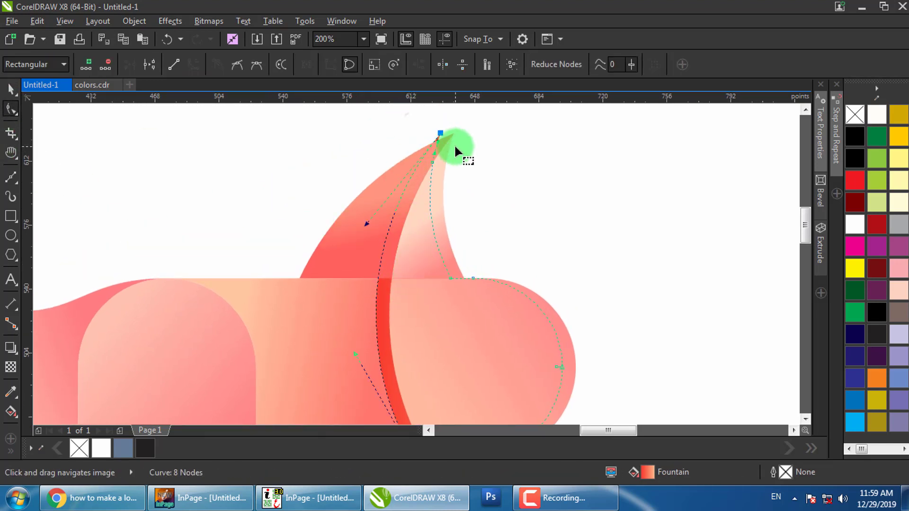
pyautogui.moveTo(442, 135); pyautogui.dragTo(457, 137)
pyautogui.press('space')
pyautogui.scroll(-1, 404, 181)
pyautogui.click(530, 216)
pyautogui.moveTo(422, 281); pyautogui.dragTo(472, 246)
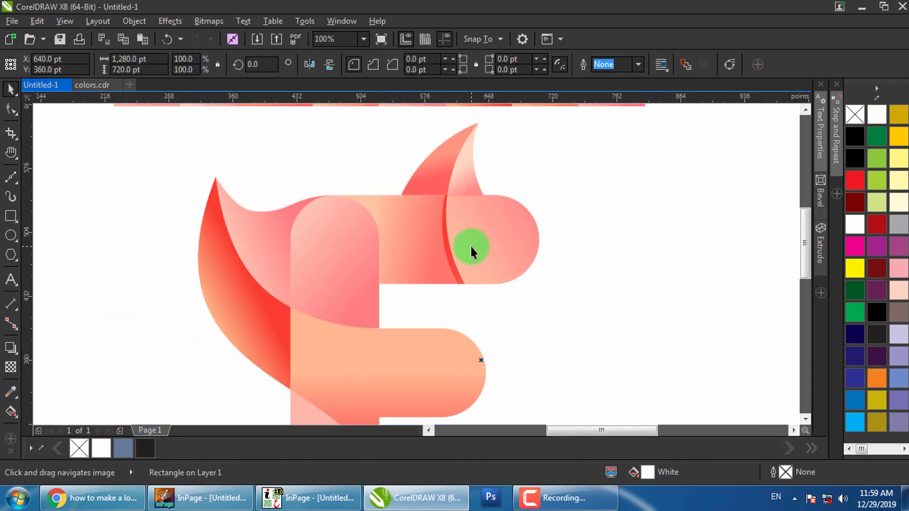
# Angle the red sliver's gradient up and to the right
pyautogui.click(445, 248)
pyautogui.press('g')
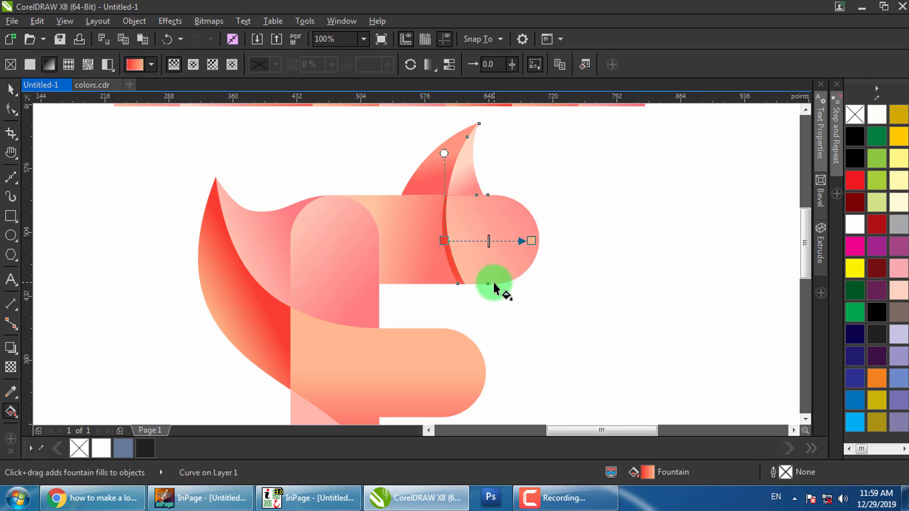
pyautogui.moveTo(488, 259); pyautogui.dragTo(543, 206)
pyautogui.press('space')
pyautogui.click(599, 207)
pyautogui.moveTo(475, 219); pyautogui.dragTo(634, 287)
pyautogui.press('space')
pyautogui.click(410, 226)
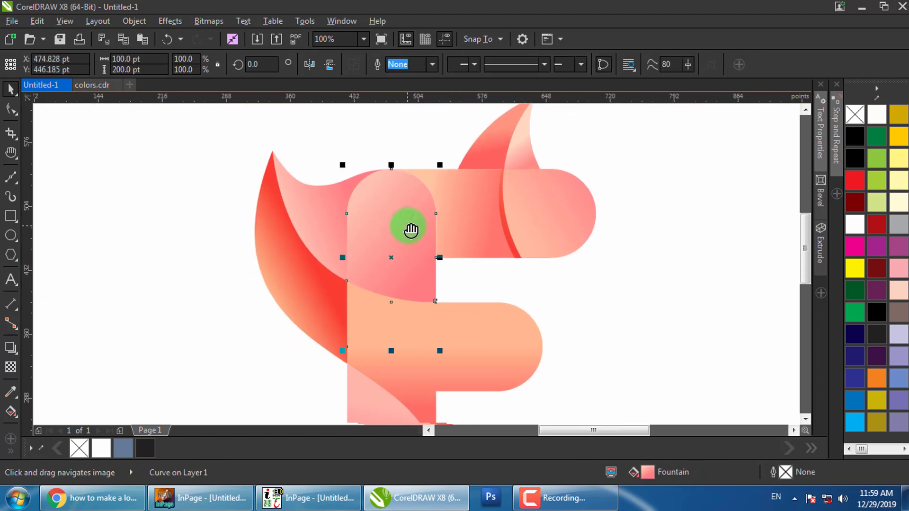
# Select the two wing pieces and move them left, then undo the move
pyautogui.click(310, 238)
pyautogui.click(305, 255)
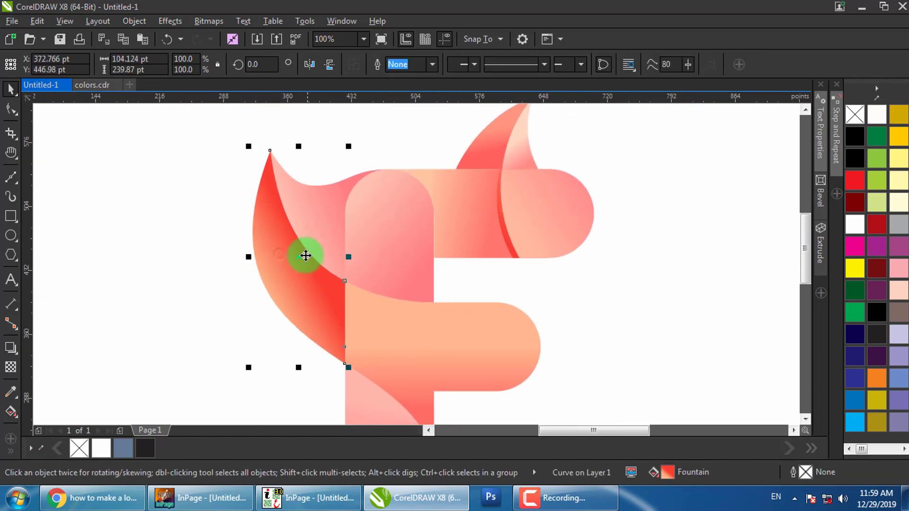
pyautogui.click(330, 218)
pyautogui.keyDown('shift'); pyautogui.click(411, 220); pyautogui.keyUp('shift')
pyautogui.moveTo(387, 239); pyautogui.dragTo(338, 232)
pyautogui.scroll(-1, 472, 237)
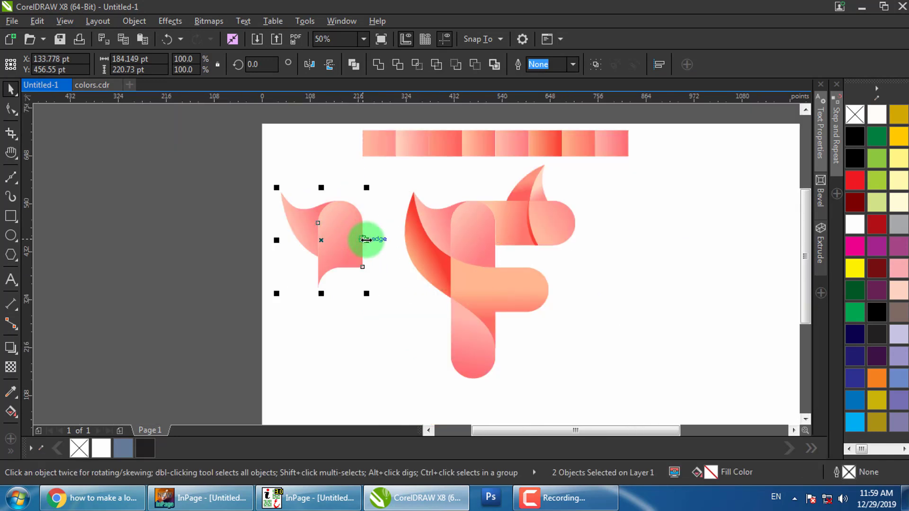
pyautogui.hotkey('ctrl', 'z')
# Drop two copies of the red leaf curve beside the logo
pyautogui.click(487, 283)
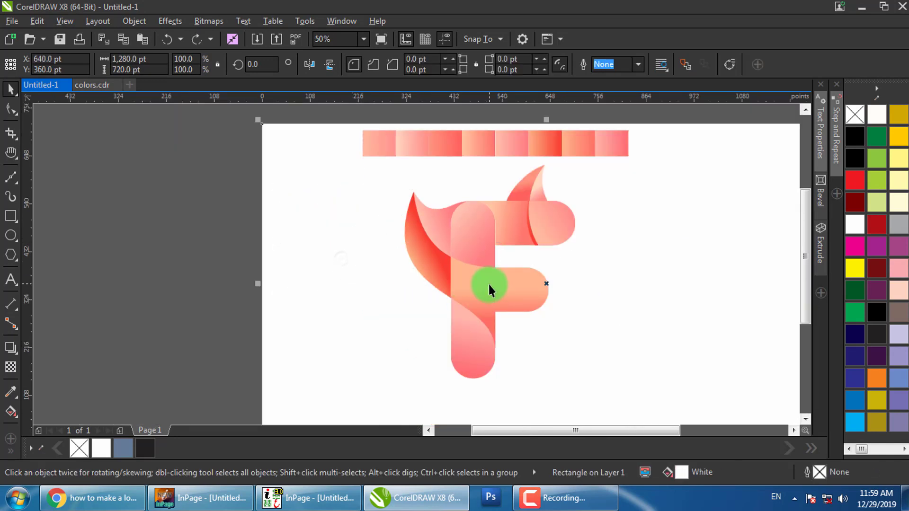
pyautogui.scroll(1, 456, 273)
pyautogui.moveTo(406, 256); pyautogui.dragTo(406, 282)
pyautogui.rightClick(303, 274)
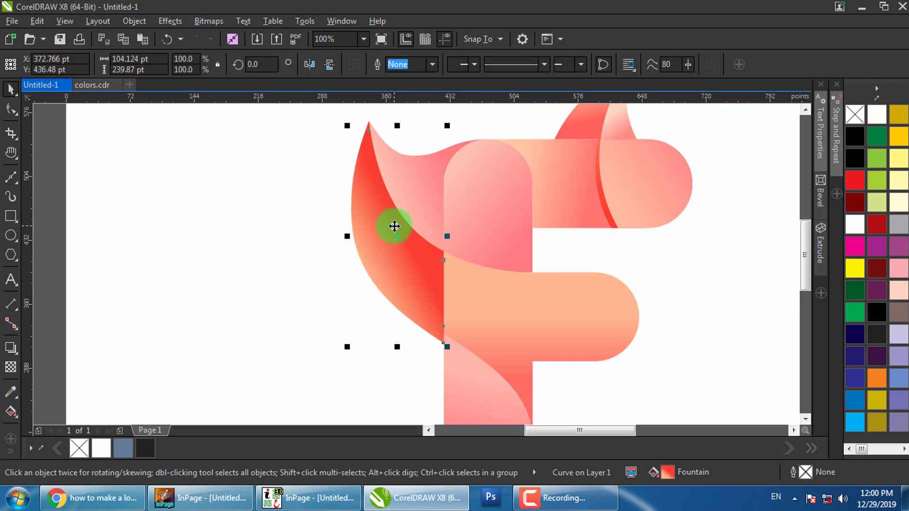
pyautogui.scroll(2, 396, 225)
pyautogui.scroll(-2, 389, 217)
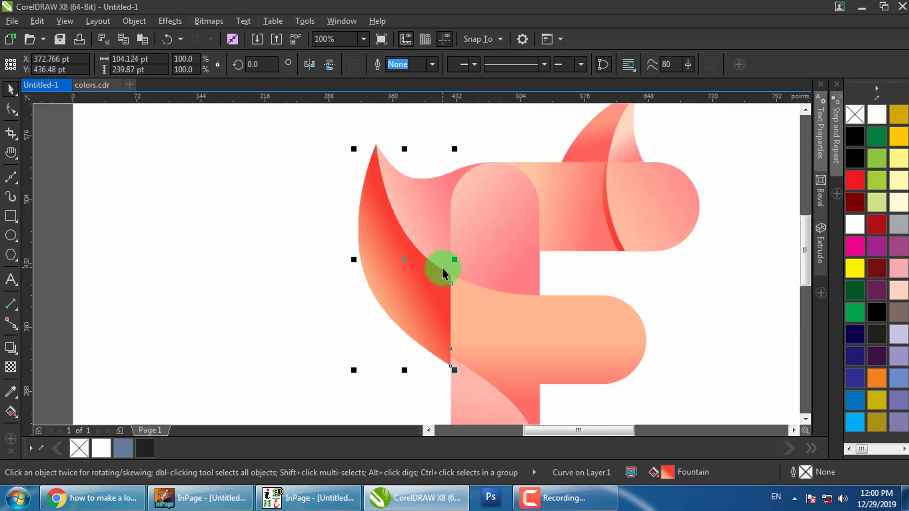
pyautogui.moveTo(442, 275); pyautogui.dragTo(229, 277)
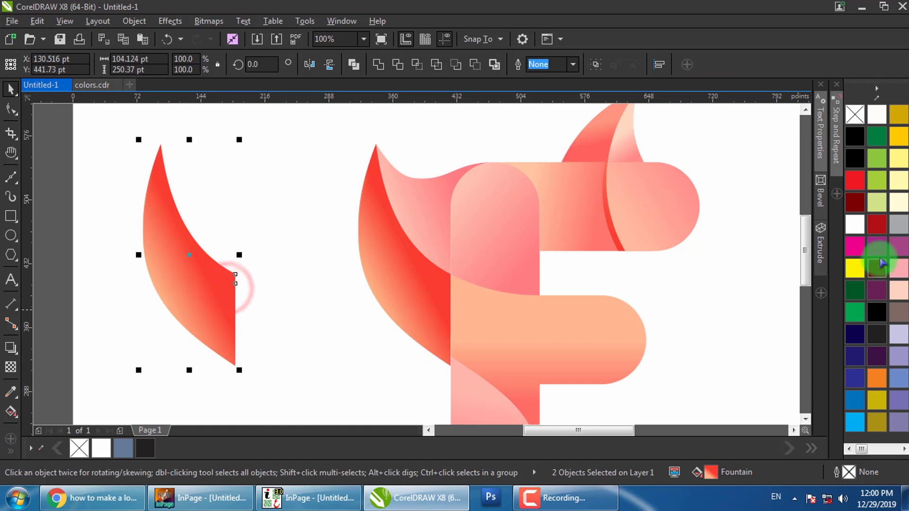
# Give the leaf copies a black outline and white fill
pyautogui.rightClick(857, 157)
pyautogui.click(854, 223)
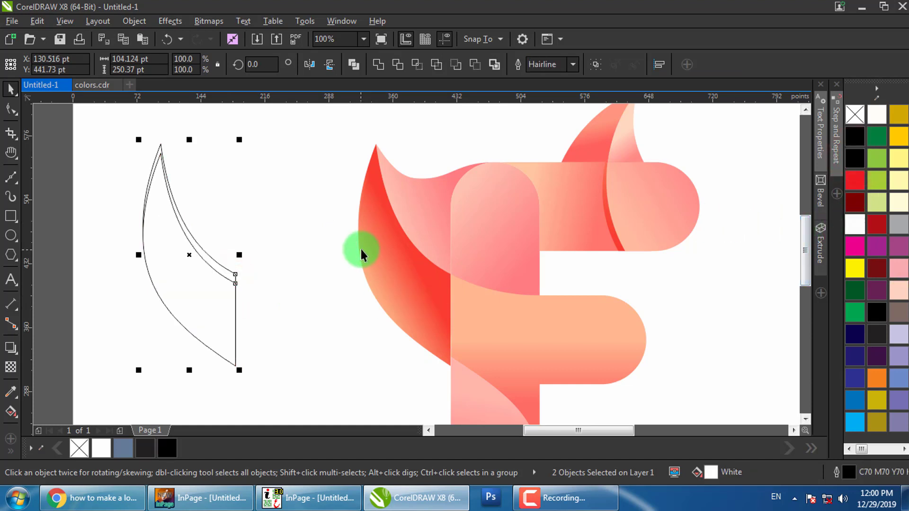
pyautogui.moveTo(290, 247); pyautogui.dragTo(392, 248)
# Rotate the front copy about 3 degrees clockwise and enlarge it to about 105%
pyautogui.click(284, 255)
pyautogui.click(301, 295)
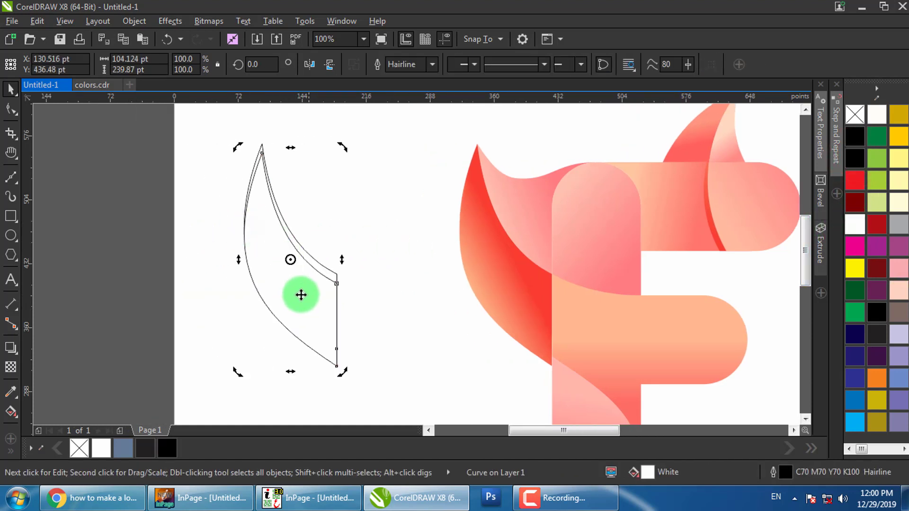
pyautogui.moveTo(343, 148); pyautogui.dragTo(349, 147)
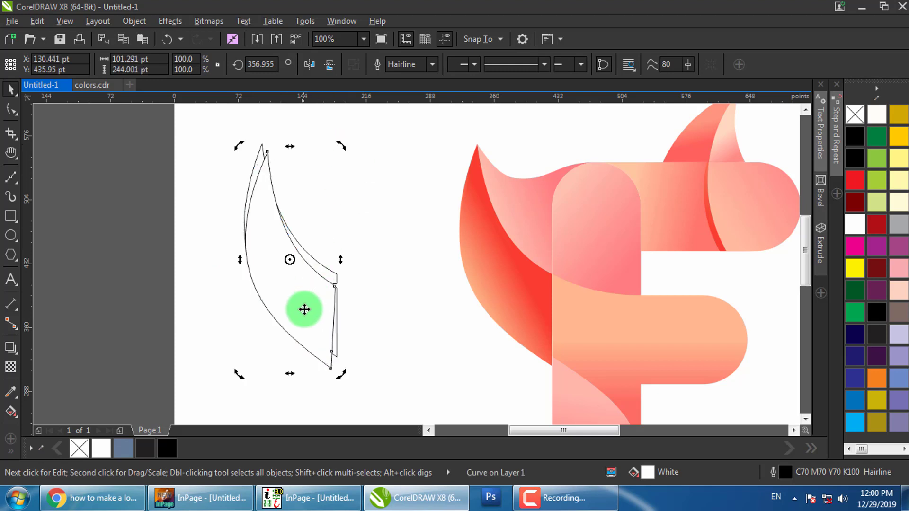
pyautogui.click(344, 383)
pyautogui.moveTo(340, 374); pyautogui.dragTo(343, 381)
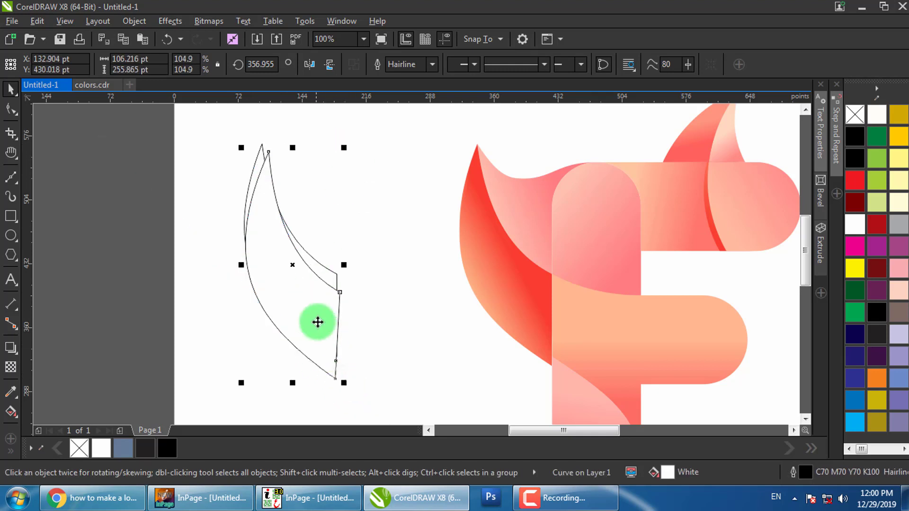
# Reshape the front copy by pulling its top node down and left
pyautogui.scroll(2, 314, 292)
pyautogui.scroll(-2, 330, 280)
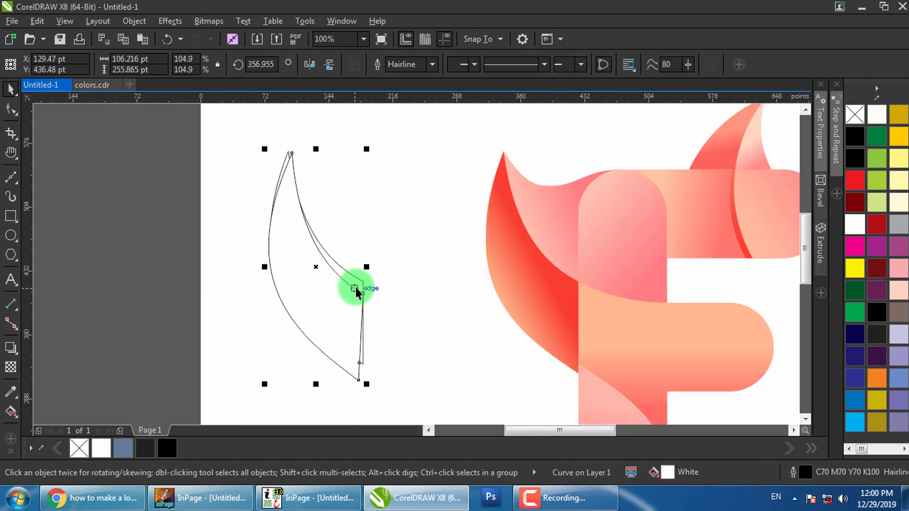
pyautogui.click(11, 110)
pyautogui.click(288, 159)
pyautogui.scroll(2, 302, 166)
pyautogui.moveTo(282, 139); pyautogui.dragTo(278, 155)
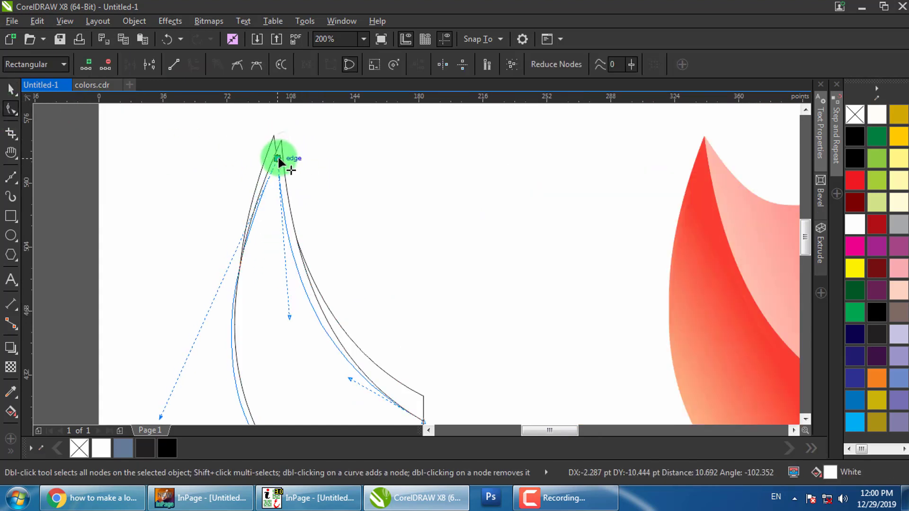
pyautogui.moveTo(367, 280); pyautogui.dragTo(365, 204)
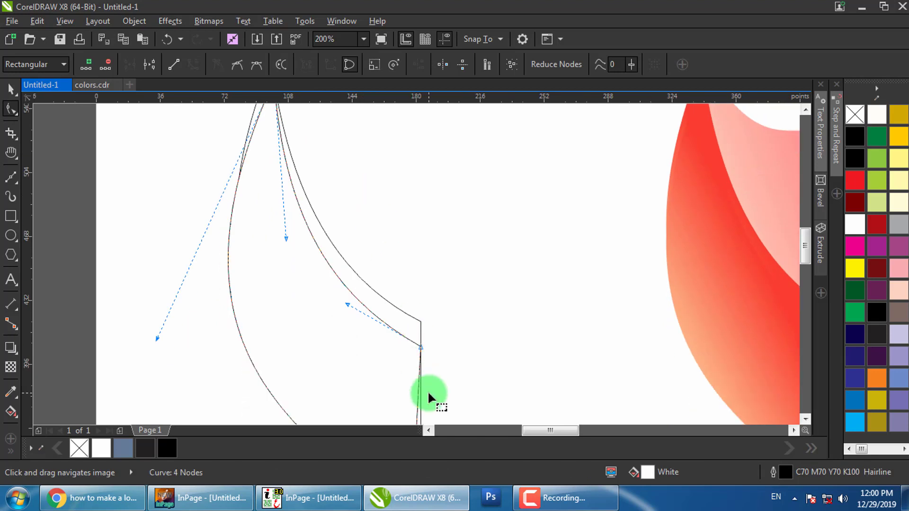
pyautogui.scroll(-2, 403, 348)
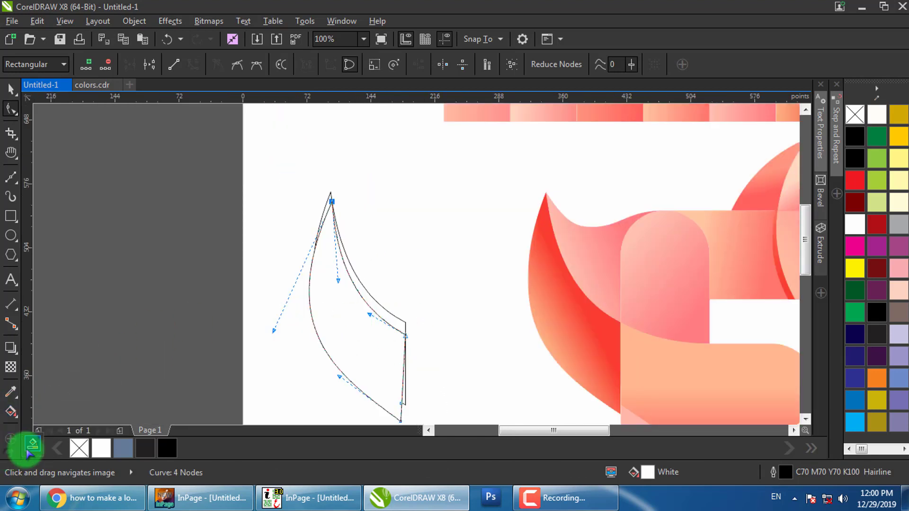
# Smart Fill the thin gap between the outlines and snap the sliver along the red leaf's inner edge
pyautogui.click(31, 452)
pyautogui.click(394, 324)
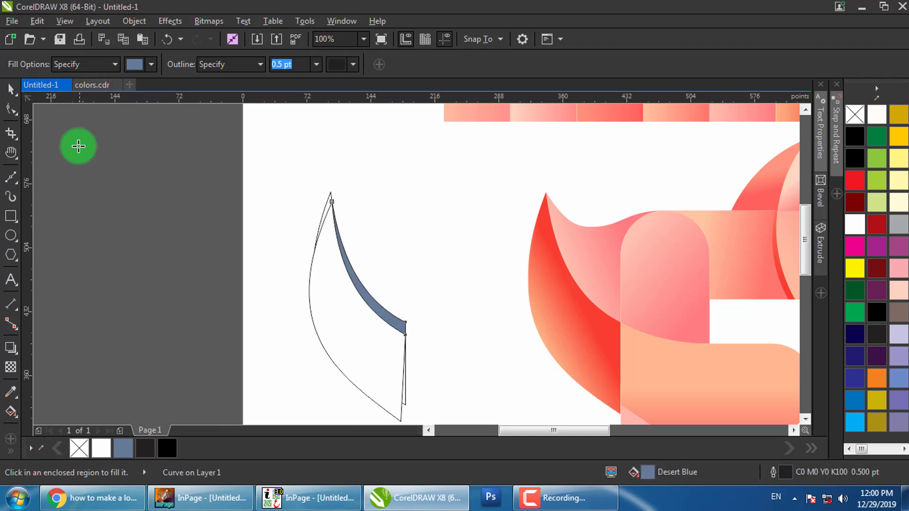
pyautogui.click(10, 88)
pyautogui.click(387, 252)
pyautogui.moveTo(390, 324); pyautogui.dragTo(669, 282)
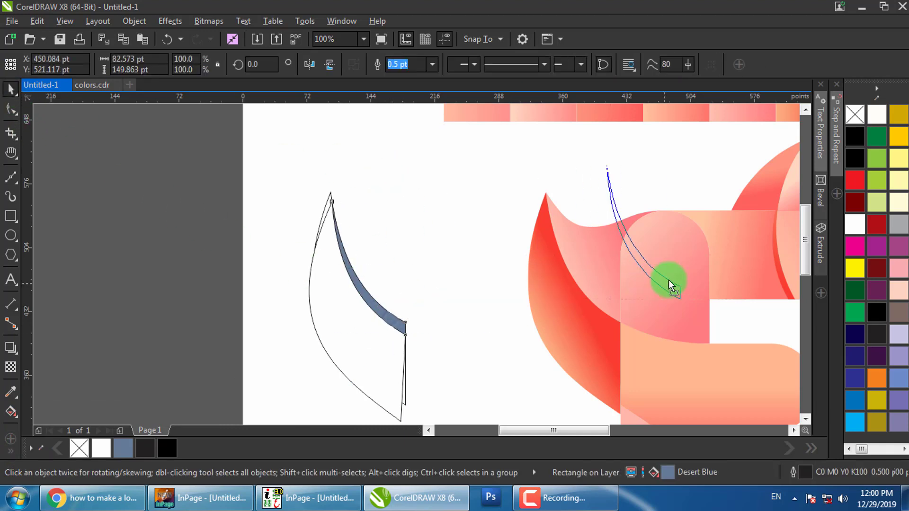
pyautogui.moveTo(605, 323); pyautogui.dragTo(626, 318)
pyautogui.scroll(2, 608, 321)
pyautogui.scroll(-3, 362, 257)
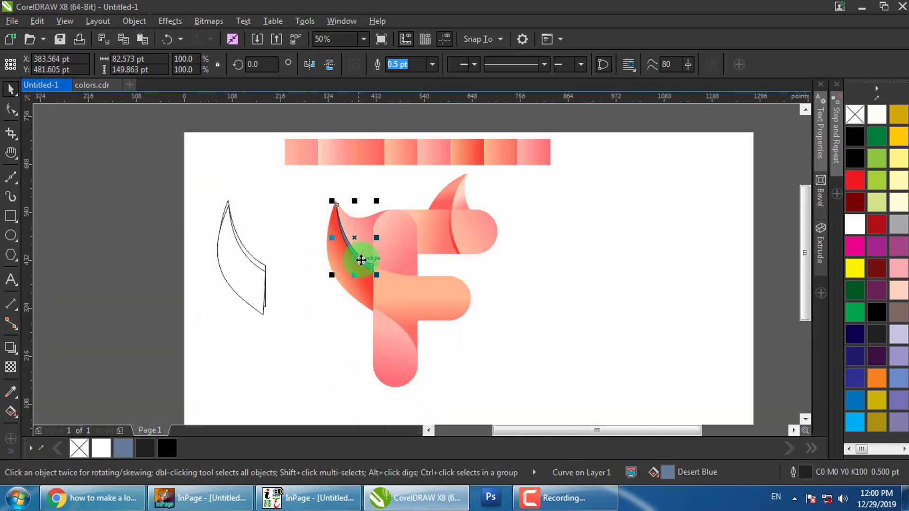
# Copy the third swatch's pink gradient onto the sliver and remove its outline
pyautogui.press('g')
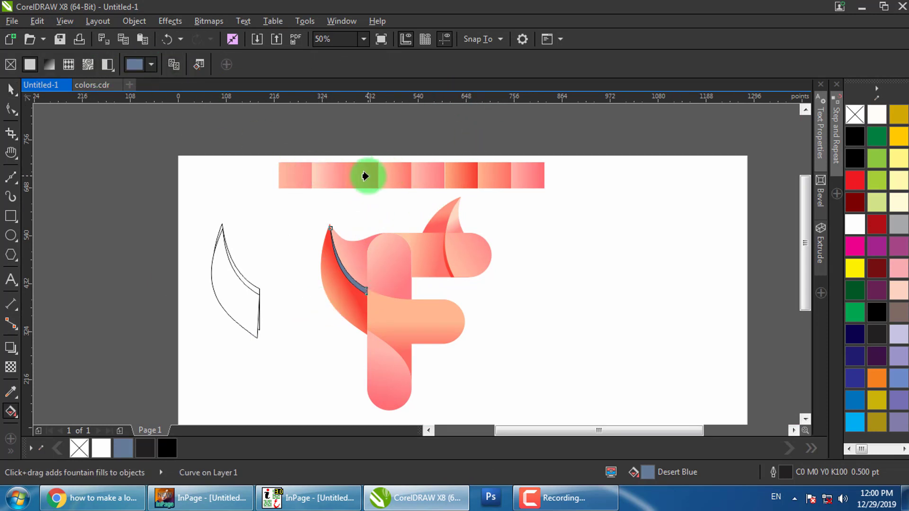
pyautogui.click(368, 176)
pyautogui.scroll(1, 339, 266)
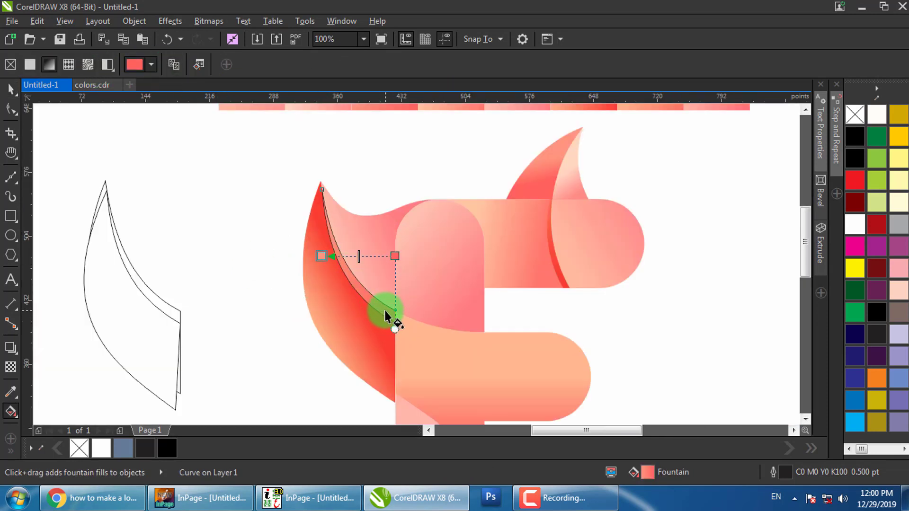
pyautogui.press('space')
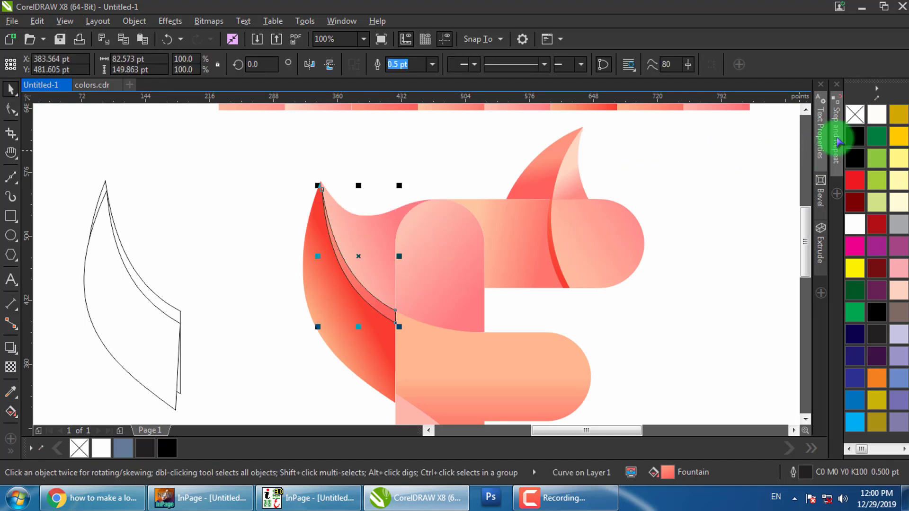
pyautogui.rightClick(855, 114)
pyautogui.click(408, 236)
pyautogui.click(160, 308)
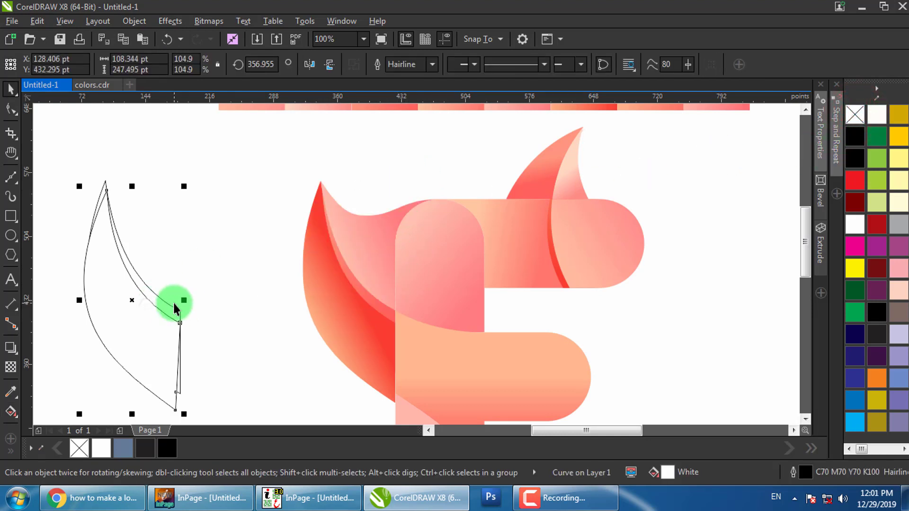
# Delete the two leftover outline drafts and the duplicate left leaf
pyautogui.press('Delete')
pyautogui.click(167, 303)
pyautogui.press('Delete')
pyautogui.moveTo(221, 275); pyautogui.dragTo(162, 249)
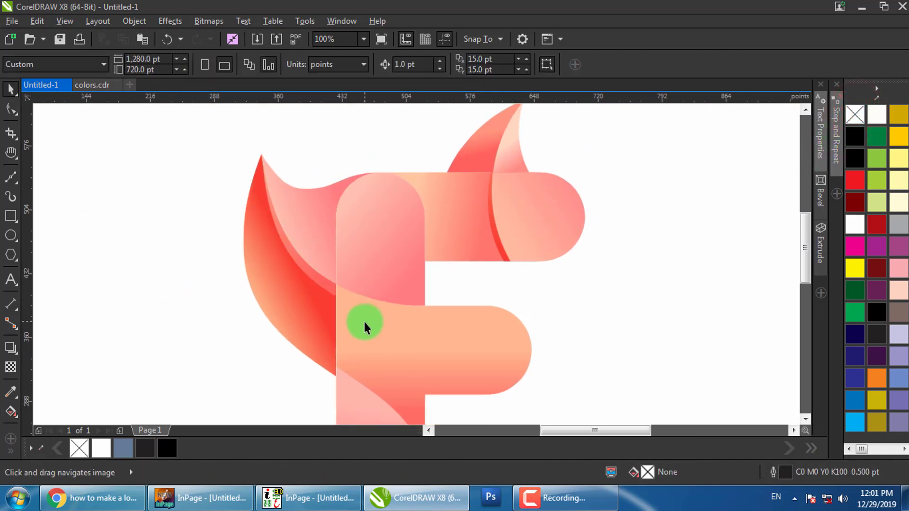
pyautogui.moveTo(355, 362); pyautogui.dragTo(342, 275)
pyautogui.click(341, 277)
pyautogui.scroll(1, 320, 292)
pyautogui.click(297, 253)
pyautogui.scroll(-1, 317, 273)
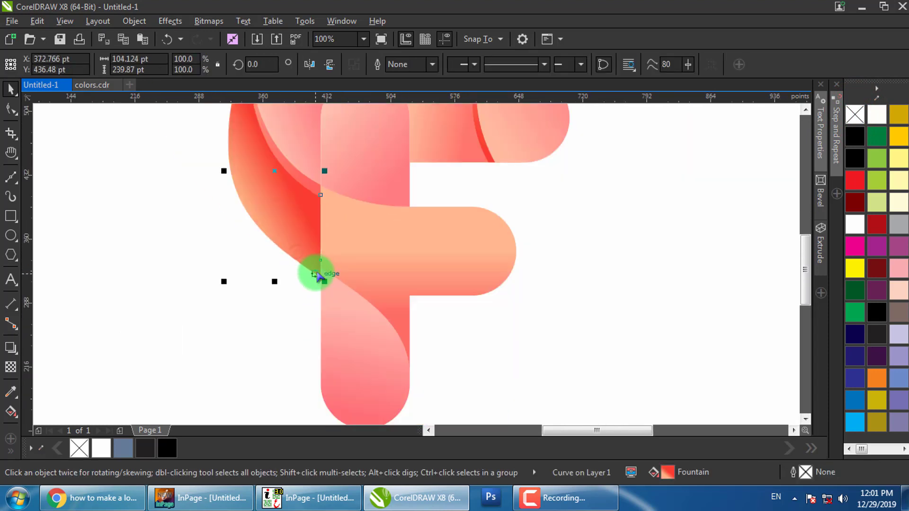
pyautogui.moveTo(302, 253); pyautogui.dragTo(285, 314)
pyautogui.press('Delete')
# Weld the F's upper stem and top arm into a single shape
pyautogui.moveTo(325, 257); pyautogui.dragTo(333, 301)
pyautogui.press('space')
pyautogui.click(308, 280)
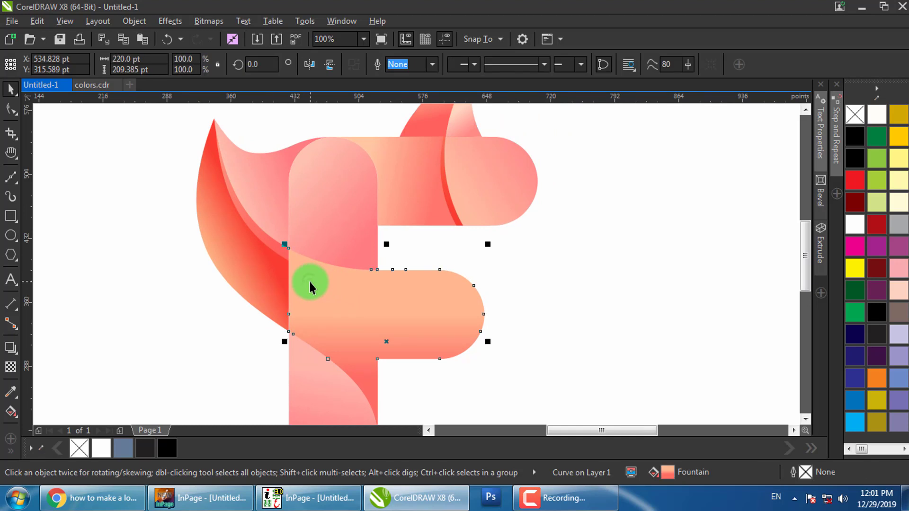
pyautogui.keyDown('shift'); pyautogui.click(408, 165); pyautogui.keyUp('shift')
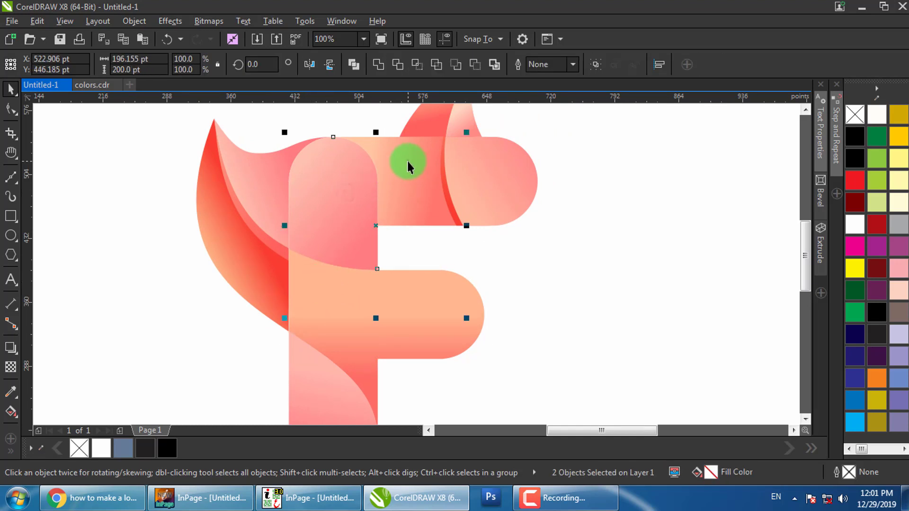
pyautogui.click(378, 64)
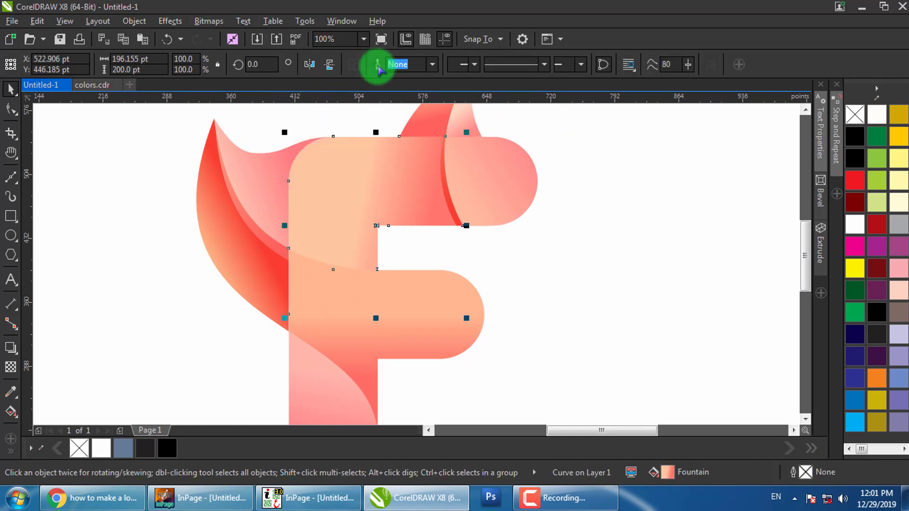
pyautogui.click(563, 211)
# Re-angle the welded shape's fountain fill diagonally from the inner corner to the upper right
pyautogui.click(365, 201)
pyautogui.moveTo(365, 200); pyautogui.dragTo(367, 222)
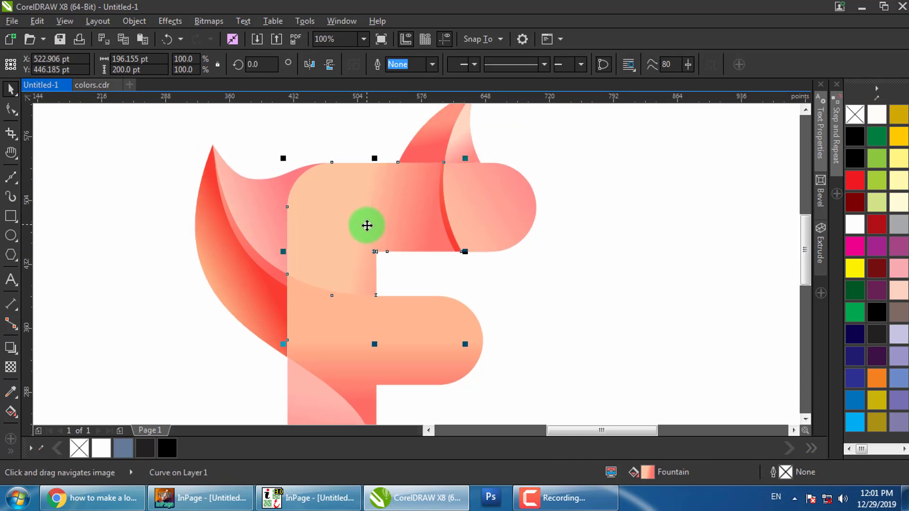
pyautogui.press('g')
pyautogui.moveTo(314, 253); pyautogui.dragTo(303, 255)
pyautogui.click(410, 229)
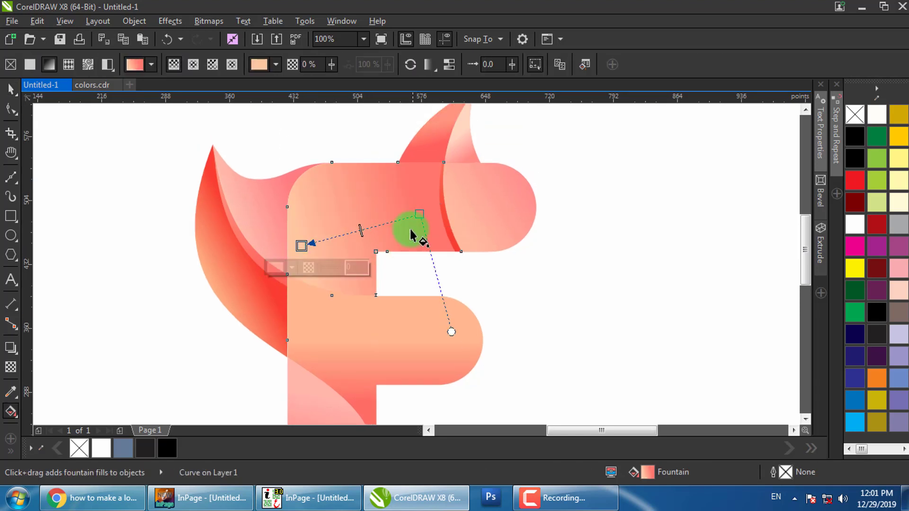
pyautogui.moveTo(416, 188); pyautogui.dragTo(415, 183)
pyautogui.moveTo(302, 247); pyautogui.dragTo(423, 205)
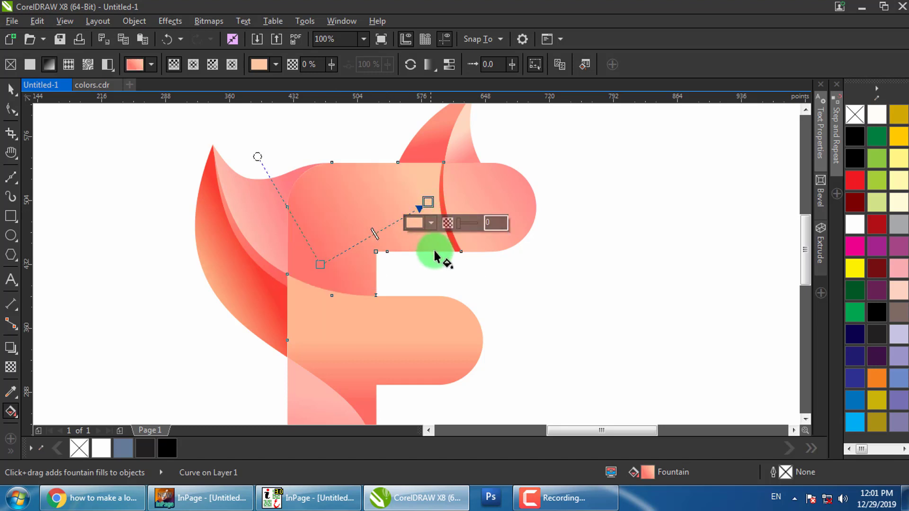
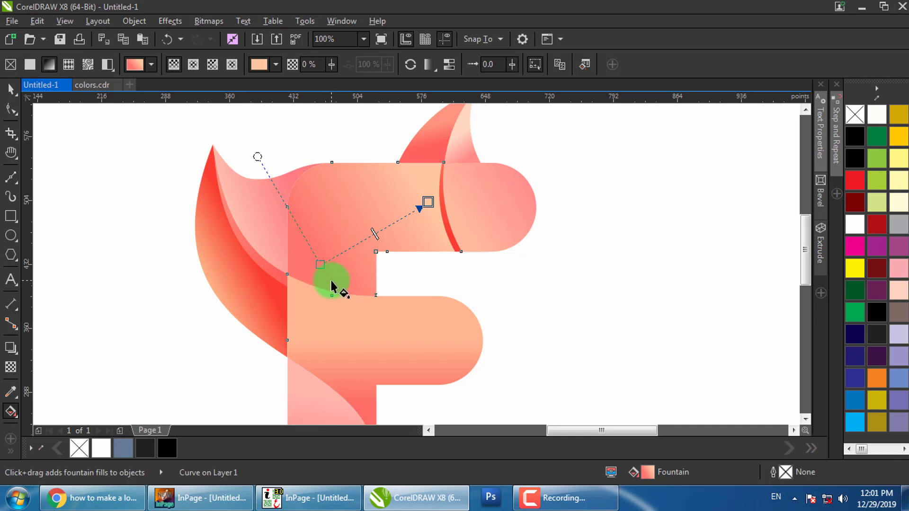
# Try two new fountain-fill directions across the F's upper piece, then deselect the F
pyautogui.moveTo(330, 279); pyautogui.dragTo(368, 142)
pyautogui.moveTo(356, 280); pyautogui.dragTo(325, 158)
pyautogui.press('space')
pyautogui.click(507, 196)
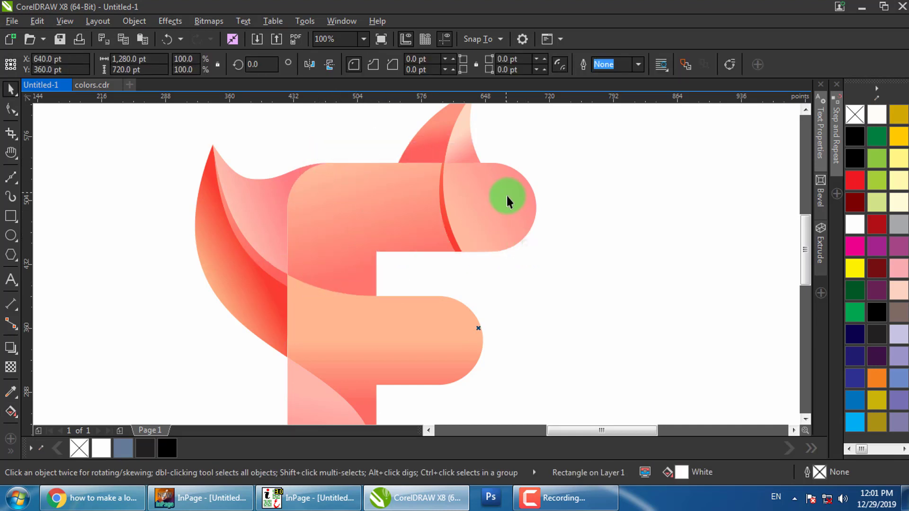
pyautogui.scroll(-4, 365, 225)
# Reselect the F's upper curve and redraw its gradient from right to left across the bar
pyautogui.click(371, 250)
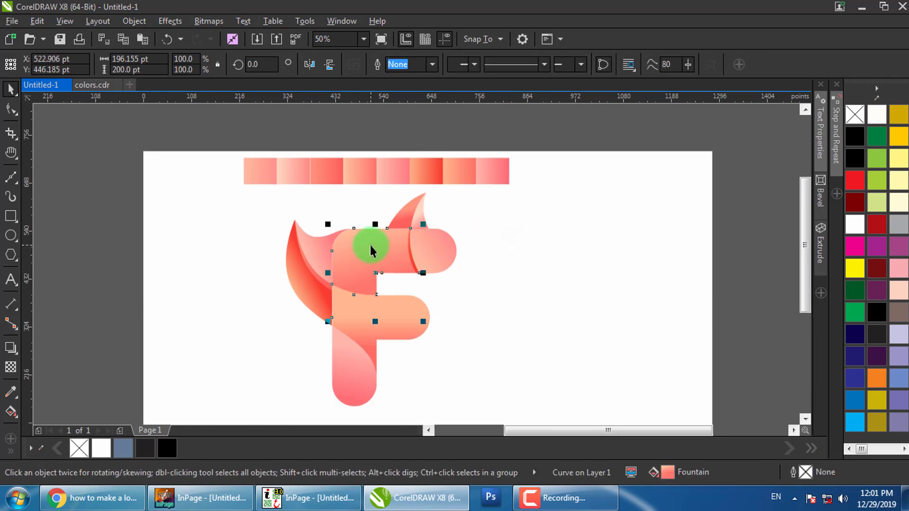
pyautogui.moveTo(365, 233); pyautogui.dragTo(365, 250)
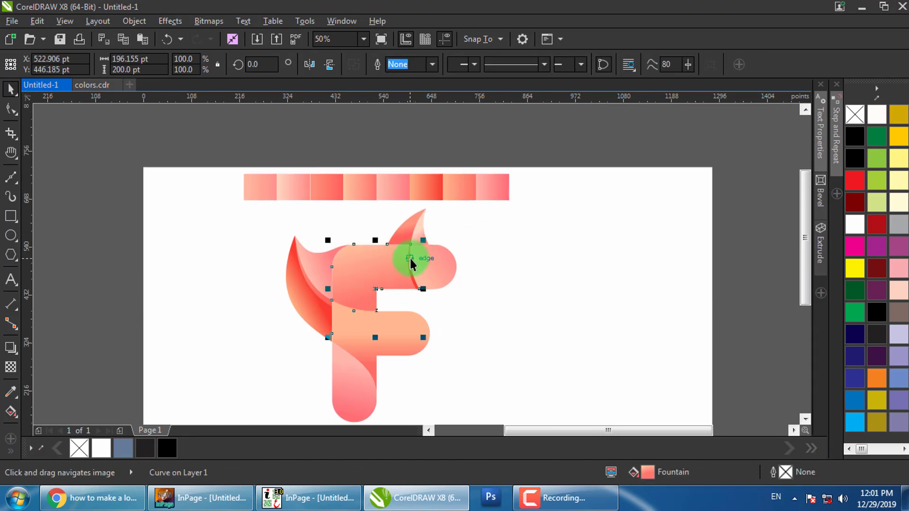
pyautogui.click(413, 270)
pyautogui.click(386, 273)
pyautogui.click(527, 309)
pyautogui.moveTo(446, 308); pyautogui.dragTo(428, 304)
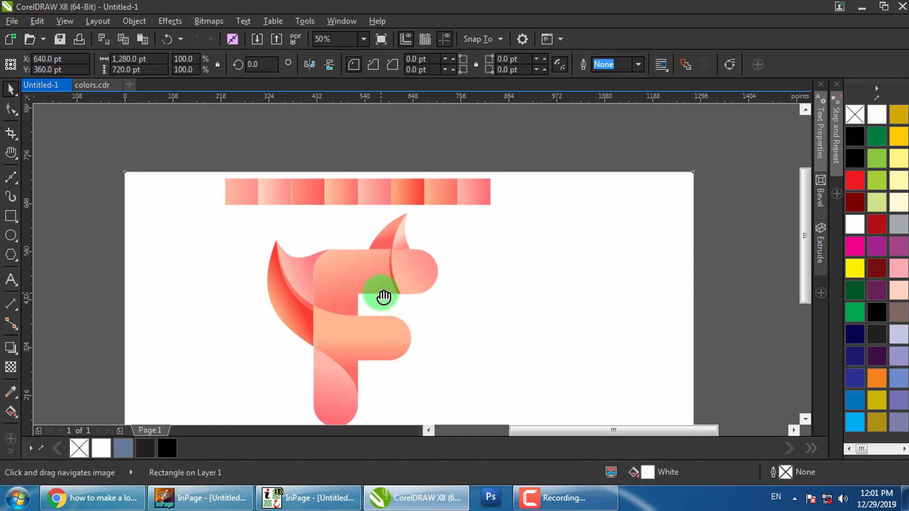
pyautogui.click(357, 284)
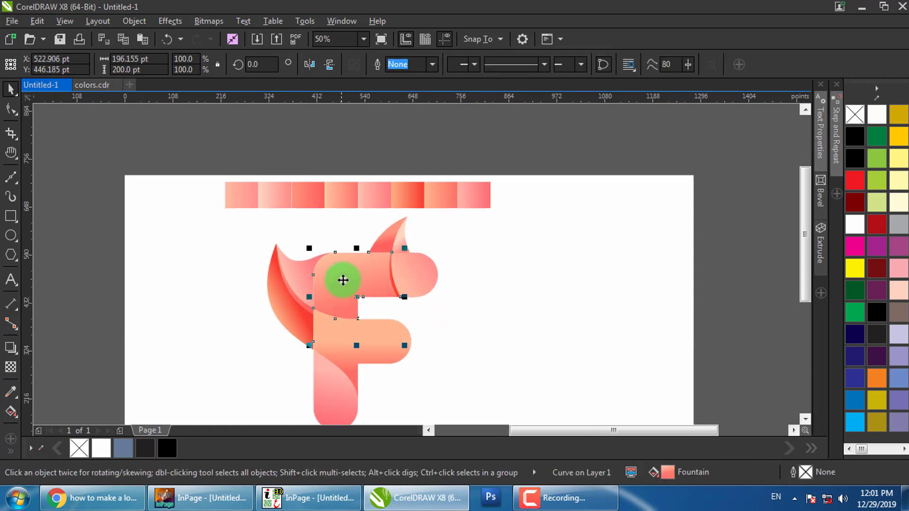
pyautogui.press('g')
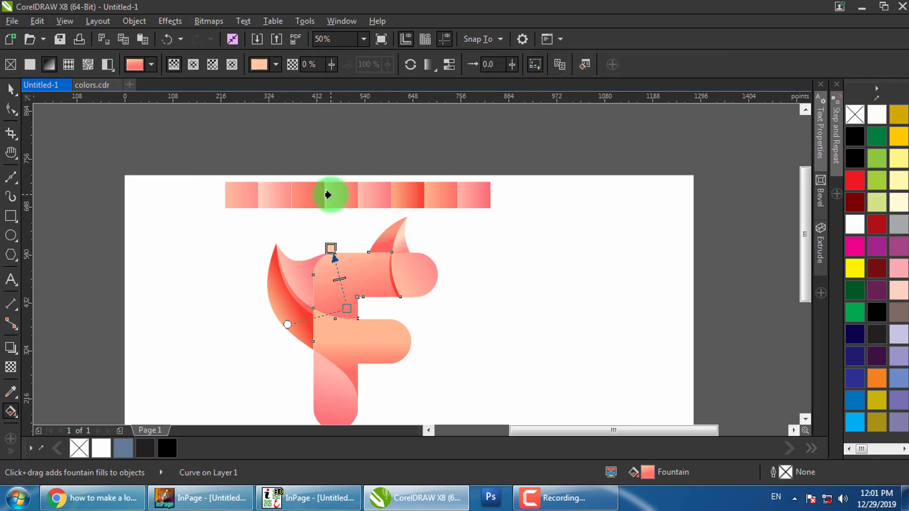
pyautogui.scroll(2, 349, 291)
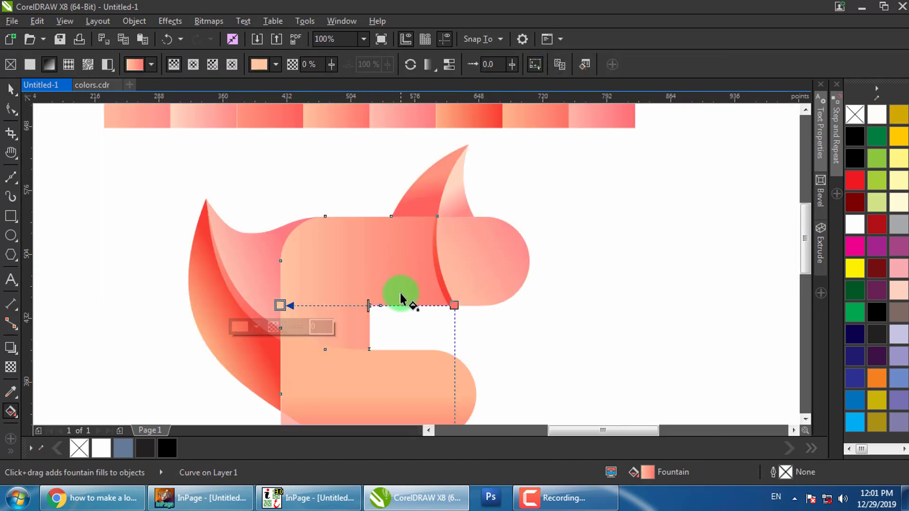
pyautogui.moveTo(384, 298); pyautogui.dragTo(287, 236)
pyautogui.press('space')
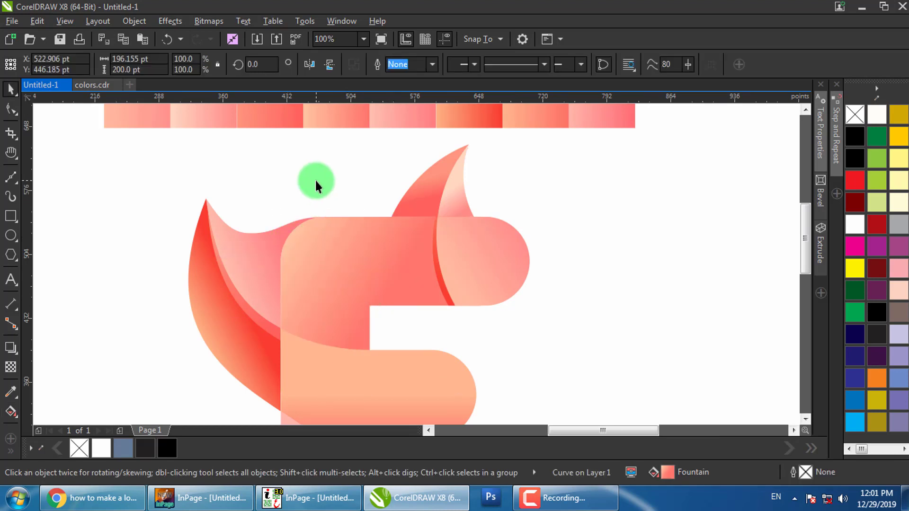
pyautogui.click(314, 178)
# Pan across the page and select another curve of the F
pyautogui.scroll(-1, 417, 259)
pyautogui.click(522, 272)
pyautogui.moveTo(521, 280); pyautogui.dragTo(472, 256)
pyautogui.scroll(1, 331, 247)
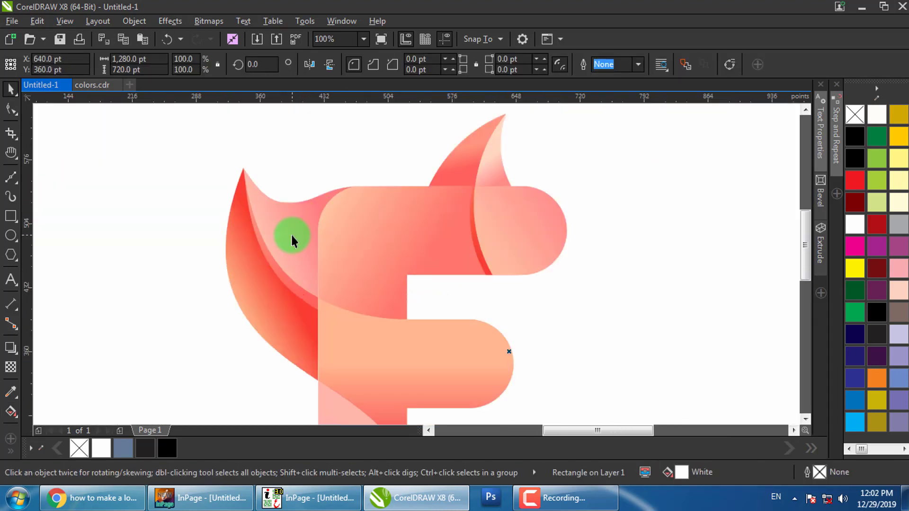
pyautogui.click(291, 234)
pyautogui.scroll(-3, 357, 258)
# Duplicate the pink stem overlay and drop copies of both pieces off to the left
pyautogui.click(308, 278)
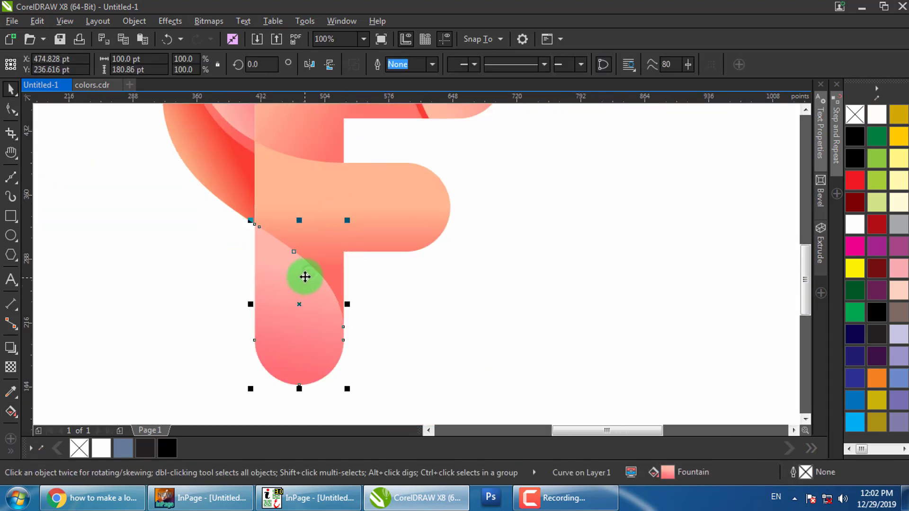
pyautogui.scroll(1, 307, 276)
pyautogui.moveTo(299, 269); pyautogui.dragTo(302, 286)
pyautogui.rightClick(302, 286)
pyautogui.keyDown('shift'); pyautogui.click(233, 202); pyautogui.keyUp('shift')
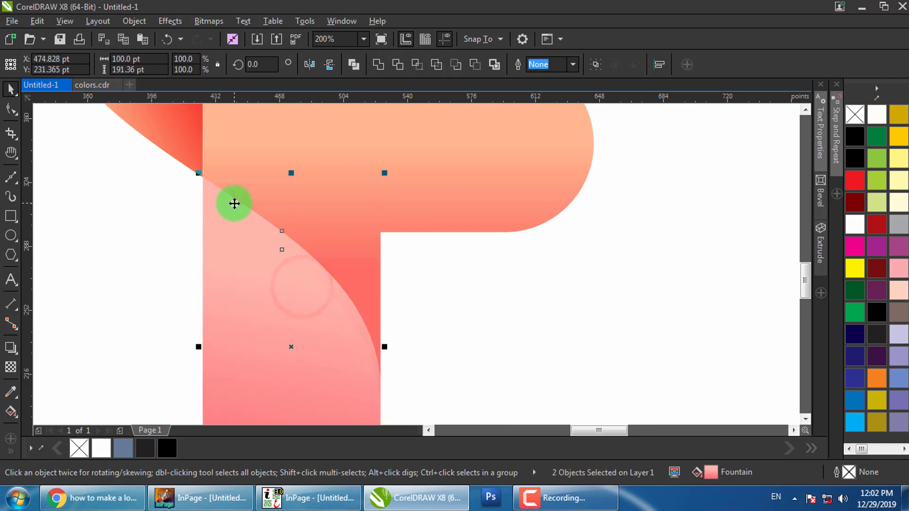
pyautogui.moveTo(208, 218); pyautogui.dragTo(35, 217)
pyautogui.scroll(-1, 404, 265)
pyautogui.moveTo(401, 264); pyautogui.dragTo(237, 264)
pyautogui.rightClick(237, 264)
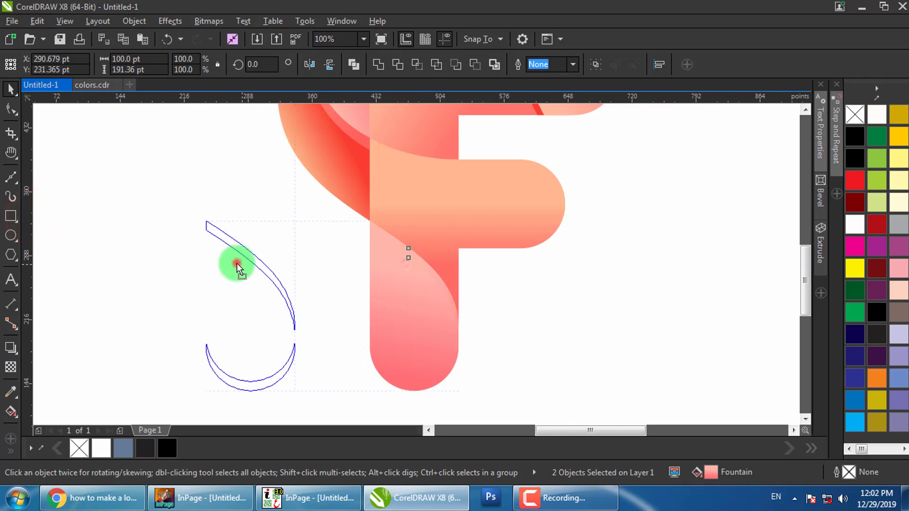
# Trim the copies into a thin curved sliver and place it on the stem's left edge
pyautogui.click(474, 64)
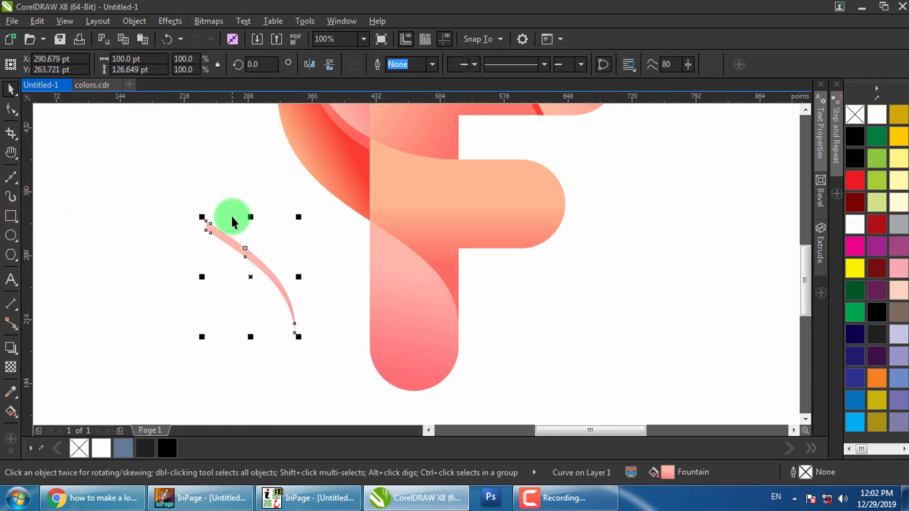
pyautogui.moveTo(238, 245); pyautogui.dragTo(383, 258)
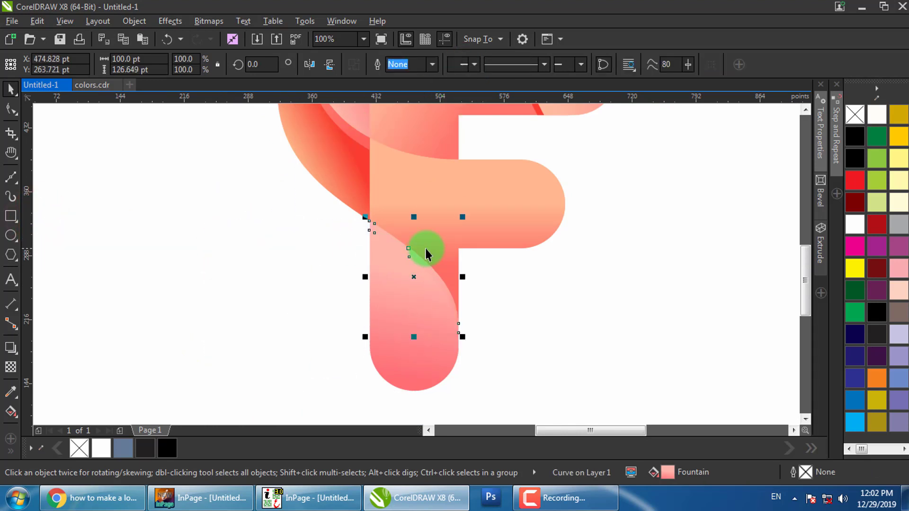
pyautogui.moveTo(525, 218); pyautogui.dragTo(496, 260)
pyautogui.moveTo(451, 233); pyautogui.dragTo(433, 270)
# Copy the peach gradient from the F's middle bar onto the sliver
pyautogui.press('g')
pyautogui.click(559, 64)
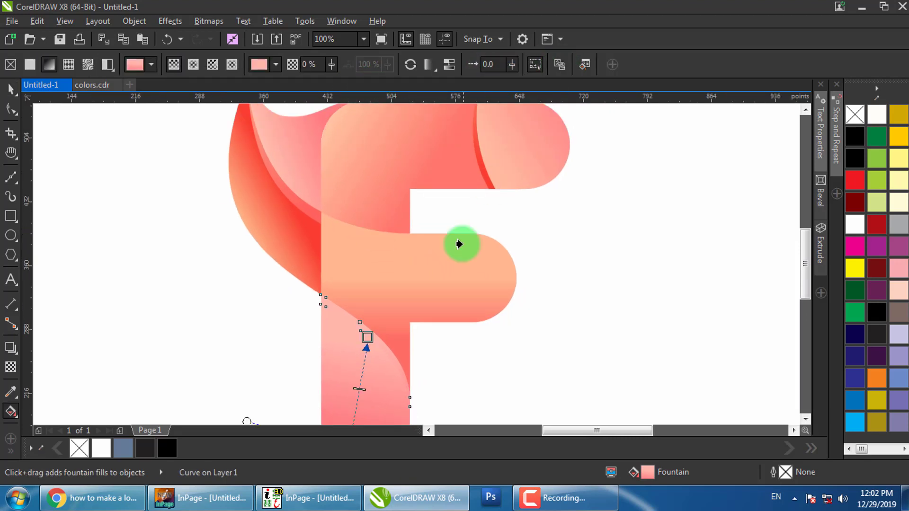
pyautogui.click(460, 243)
pyautogui.click(461, 350)
pyautogui.moveTo(450, 369); pyautogui.dragTo(431, 307)
pyautogui.scroll(1, 358, 289)
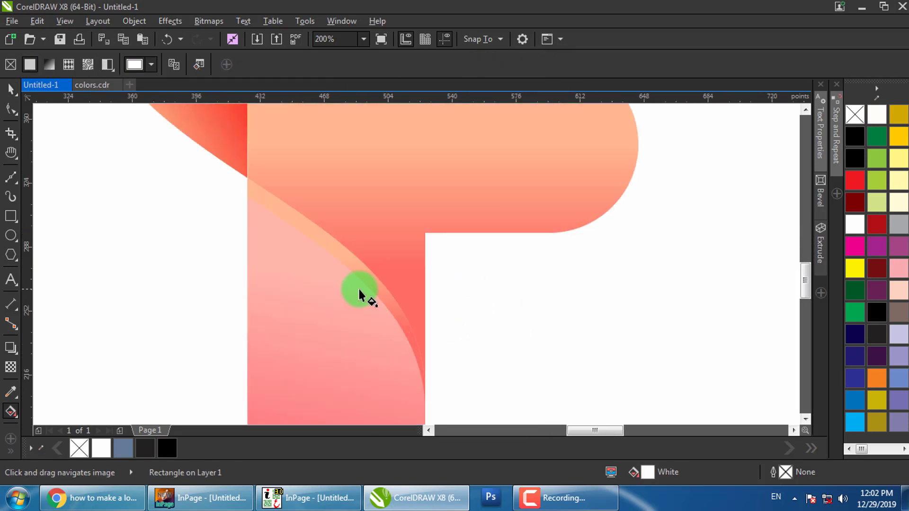
pyautogui.moveTo(377, 296); pyautogui.dragTo(435, 341)
# Run the sliver's gradient along its curve, starting at the sliver's upper tip
pyautogui.click(268, 198)
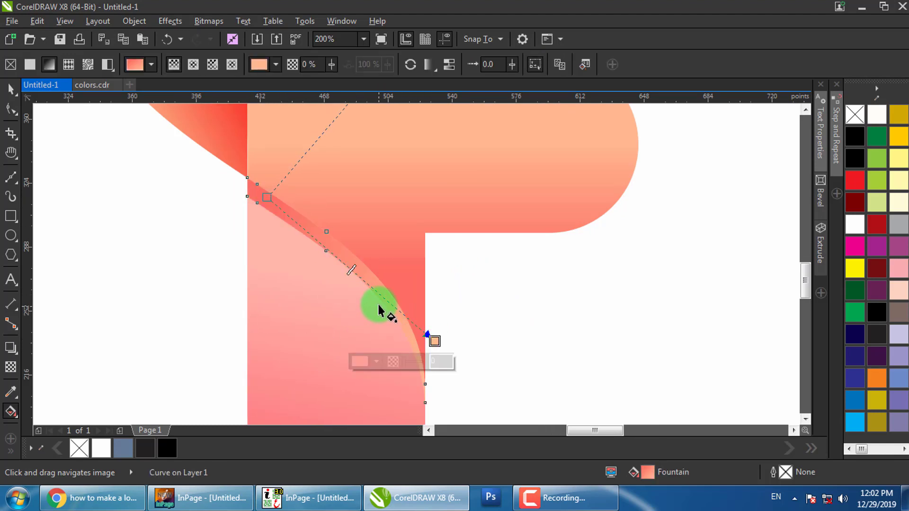
pyautogui.moveTo(371, 275); pyautogui.dragTo(238, 179)
pyautogui.press('space')
pyautogui.click(503, 317)
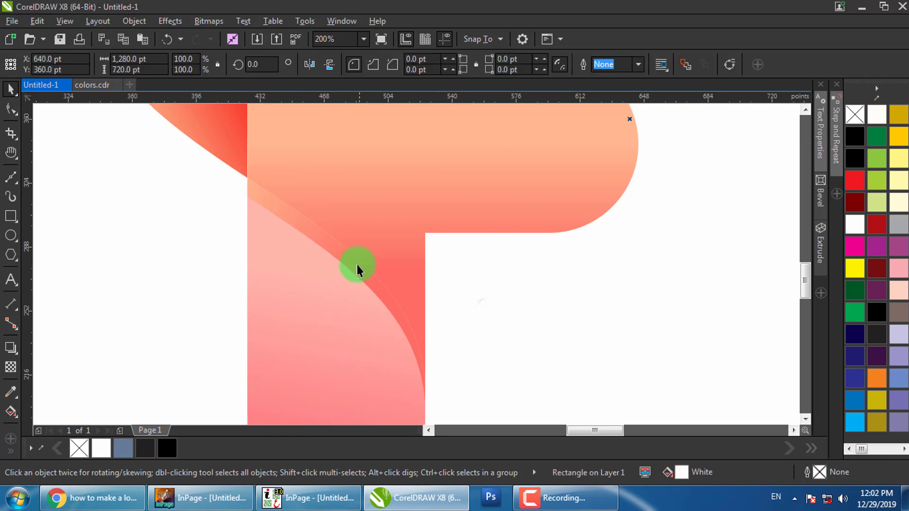
pyautogui.click(356, 263)
pyautogui.press('g')
pyautogui.moveTo(252, 208); pyautogui.dragTo(242, 201)
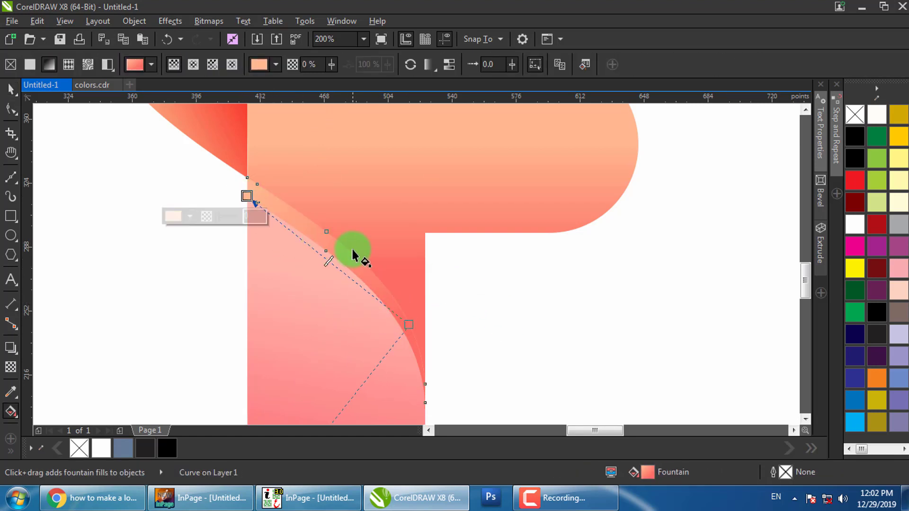
pyautogui.moveTo(410, 324); pyautogui.dragTo(374, 292)
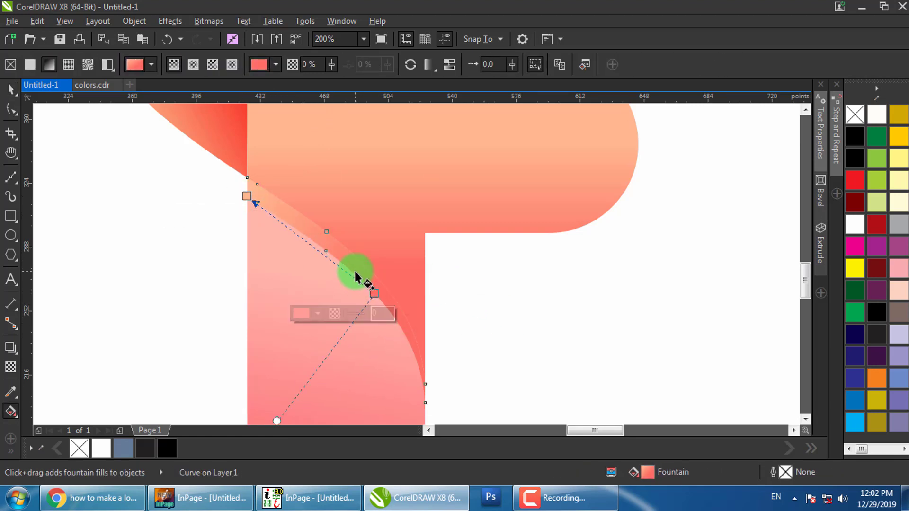
# Set the gradient's end node to red #FD6D62 and fine-tune its position along the sliver
pyautogui.scroll(-1, 362, 287)
pyautogui.click(313, 313)
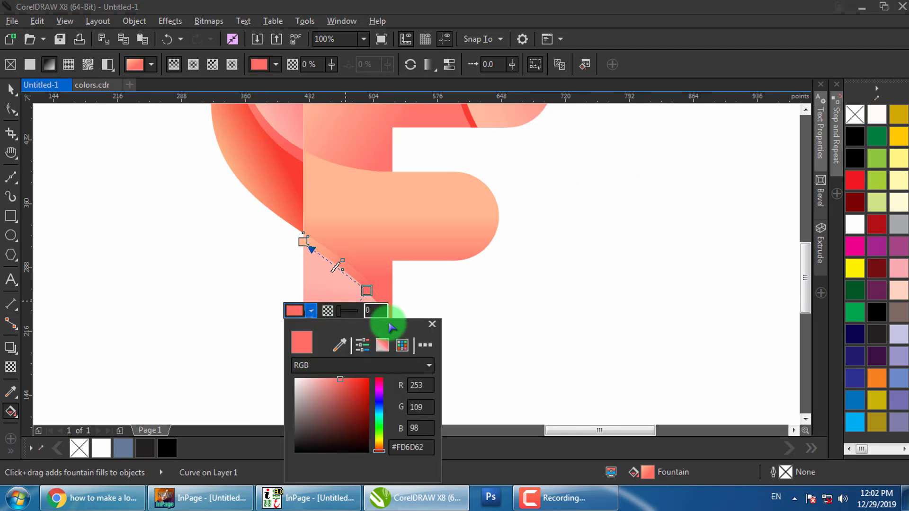
pyautogui.click(428, 327)
pyautogui.click(490, 308)
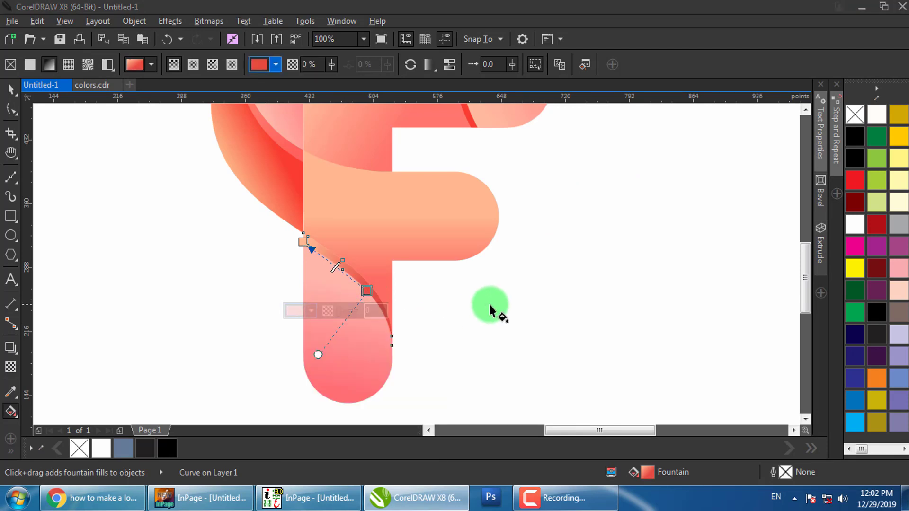
pyautogui.click(397, 293)
pyautogui.scroll(1, 367, 287)
pyautogui.moveTo(376, 300); pyautogui.dragTo(439, 346)
pyautogui.press('space')
pyautogui.click(513, 345)
pyautogui.scroll(-1, 359, 269)
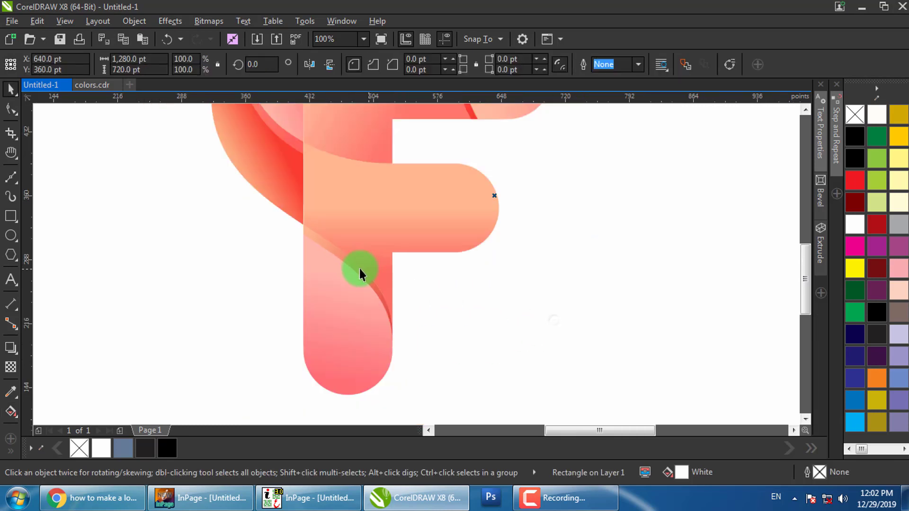
pyautogui.click(484, 291)
pyautogui.scroll(-2, 464, 290)
pyautogui.click(520, 314)
# Delete the eight gradient sample squares
pyautogui.scroll(1, 480, 236)
pyautogui.click(463, 159)
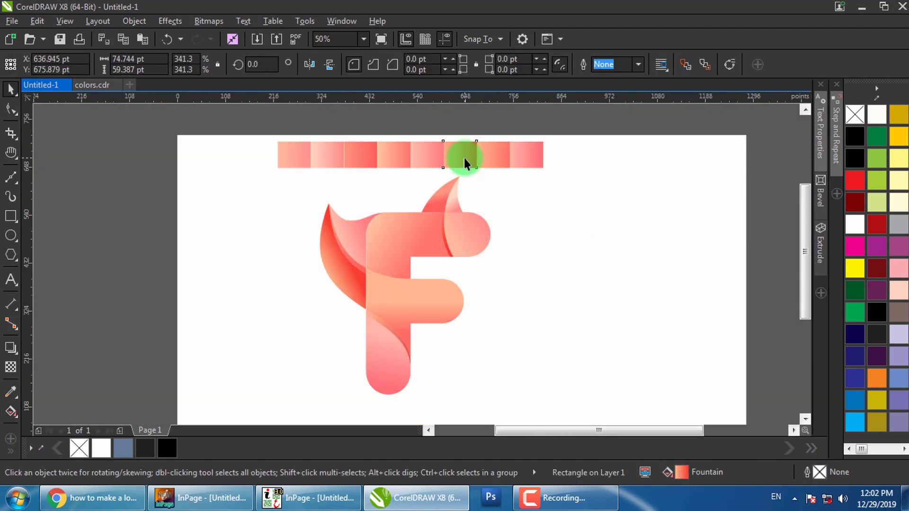
pyautogui.moveTo(570, 129); pyautogui.dragTo(275, 192)
pyautogui.press('Delete')
# Group the F's 12 pieces, centre them on the page, and enlarge the group to about 118%
pyautogui.scroll(-1, 372, 194)
pyautogui.moveTo(440, 347); pyautogui.dragTo(296, 161)
pyautogui.hotkey('ctrl', 'g')
pyautogui.press('p')
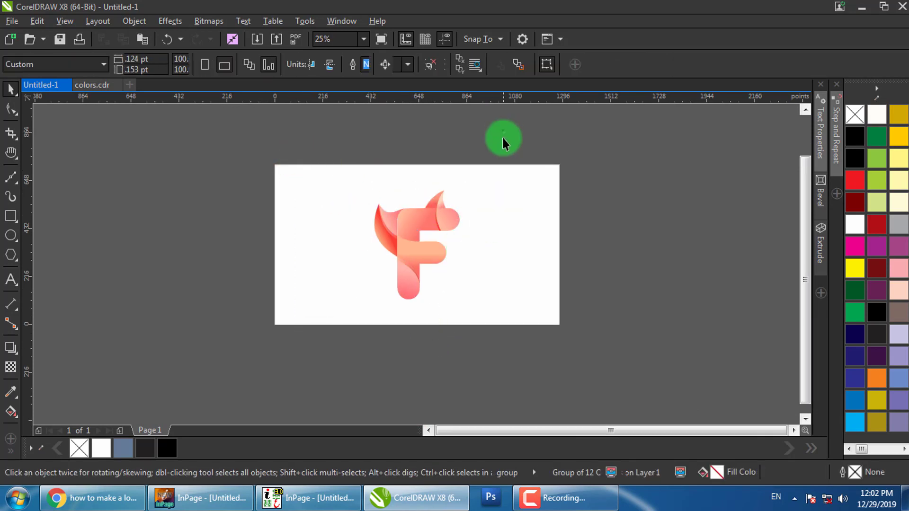
pyautogui.scroll(1, 420, 211)
pyautogui.moveTo(420, 211)
pyautogui.mouseDown()
pyautogui.moveTo(377, 199)
pyautogui.moveTo(408, 207)
pyautogui.mouseUp()
pyautogui.scroll(-1, 426, 209)
pyautogui.moveTo(451, 174); pyautogui.dragTo(456, 165)
pyautogui.click(582, 227)
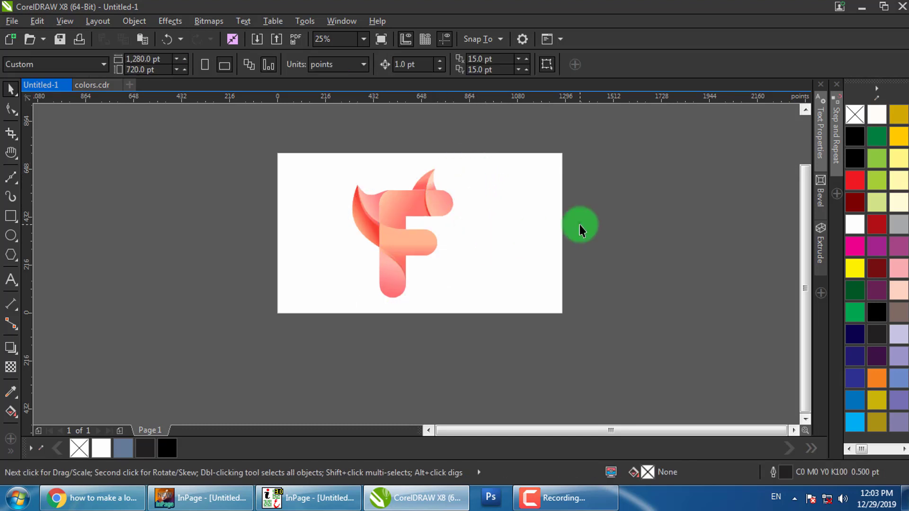
pyautogui.hotkey('shift', 'F4')
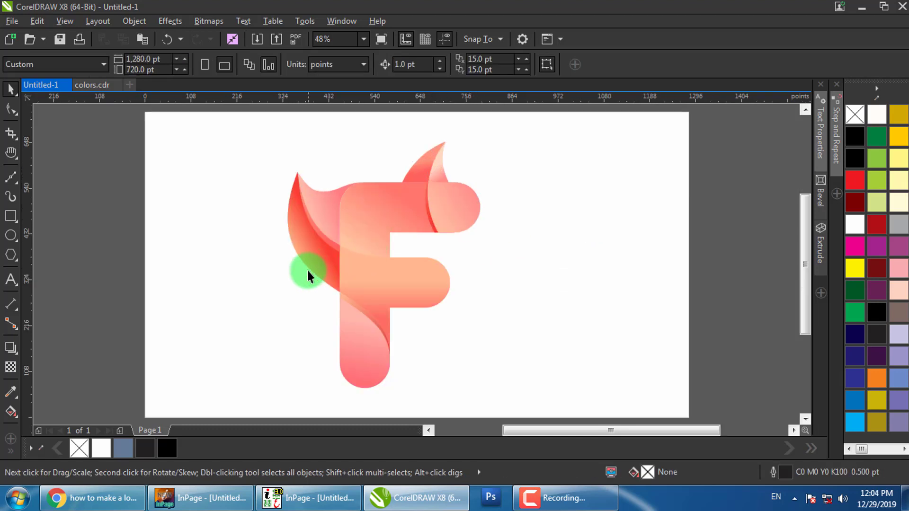
# Ungroup the F and select the shading curve inside its stem for gradient editing
pyautogui.click(343, 299)
pyautogui.hotkey('ctrl', 'u')
pyautogui.click(115, 257)
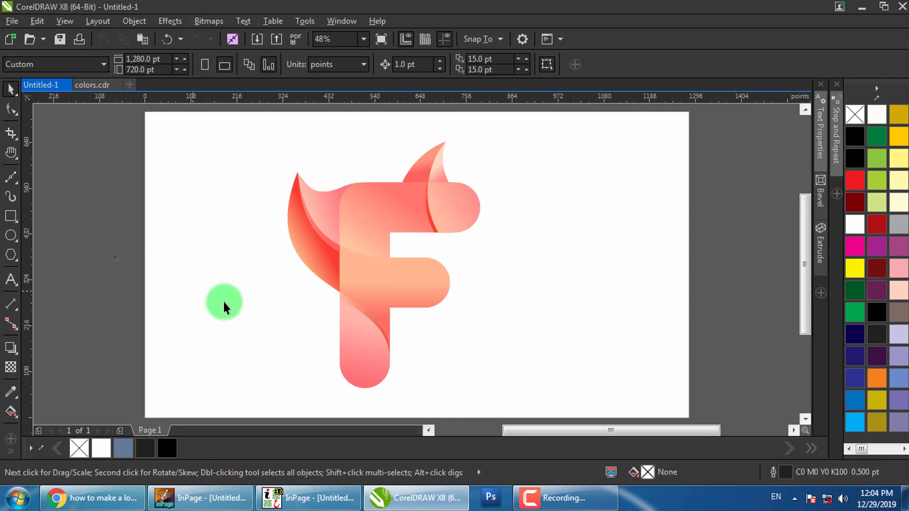
pyautogui.click(361, 311)
pyautogui.scroll(2, 365, 315)
pyautogui.press('g')
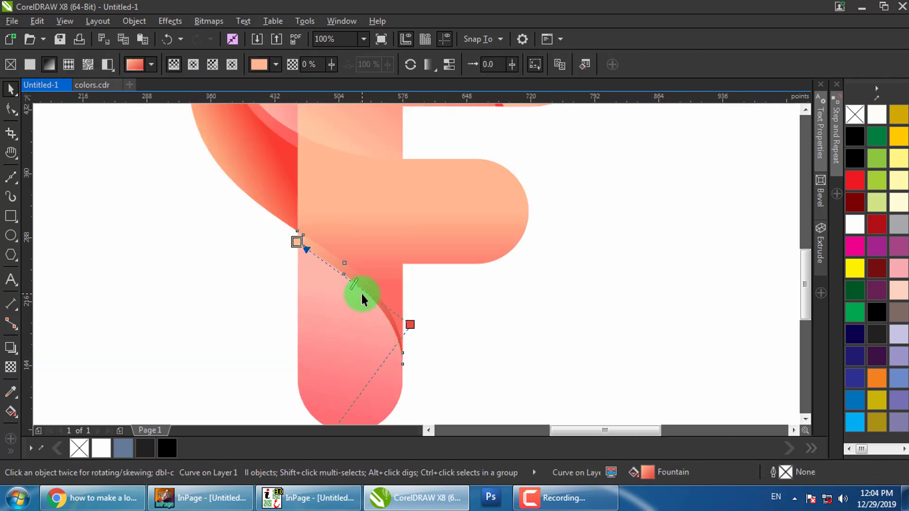
# Copy the pink stem's fill onto the strip, draw a new gradient, and set its end to #FCCFCA
pyautogui.click(559, 65)
pyautogui.click(356, 331)
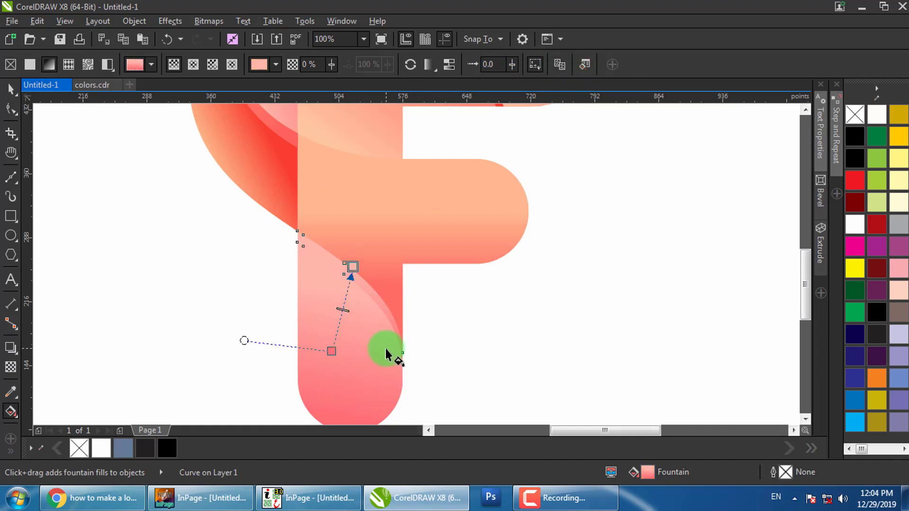
pyautogui.moveTo(386, 351); pyautogui.dragTo(352, 297)
pyautogui.click(365, 292)
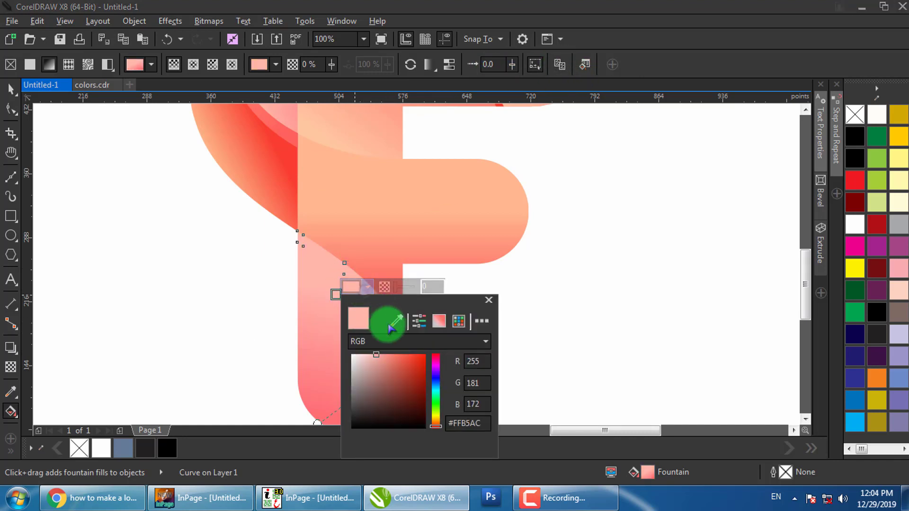
pyautogui.click(350, 229)
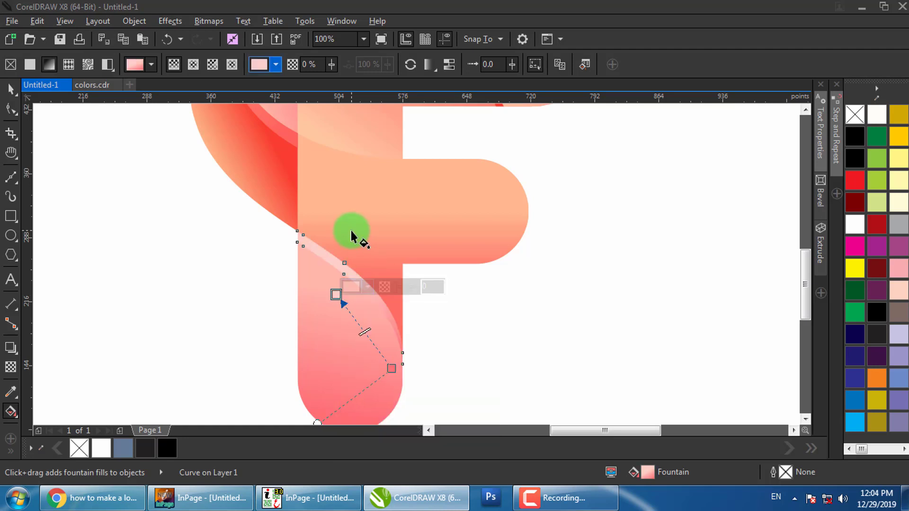
# Redraw the strip's gradient to run upward along the curve and nudge its end node
pyautogui.click(327, 249)
pyautogui.click(321, 250)
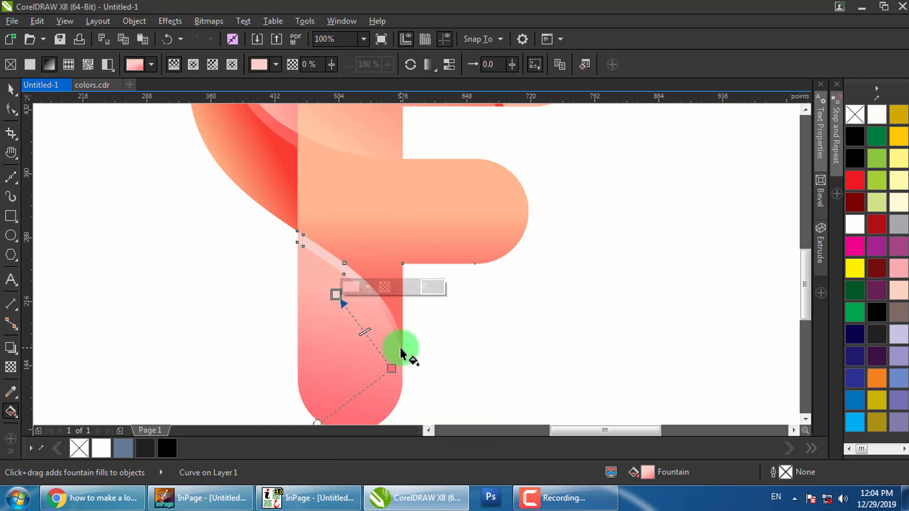
pyautogui.moveTo(252, 310); pyautogui.dragTo(408, 272)
pyautogui.moveTo(283, 271); pyautogui.dragTo(364, 311)
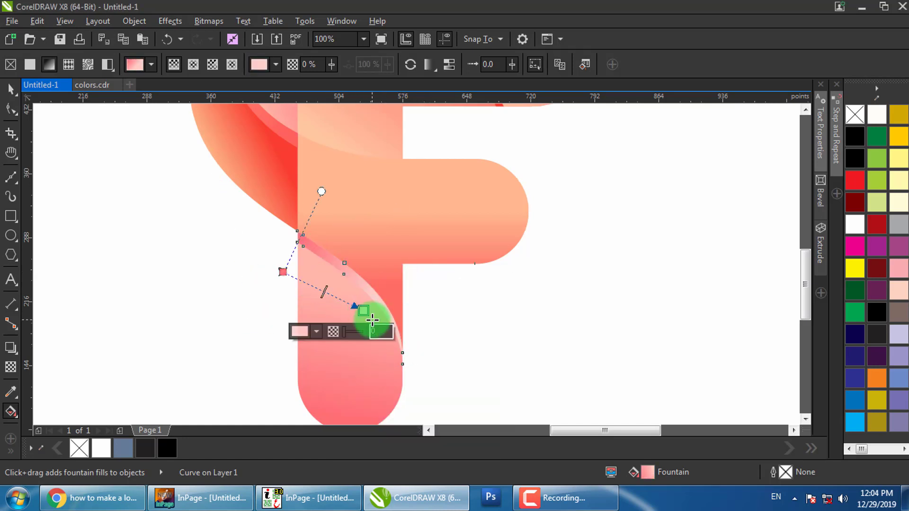
pyautogui.moveTo(269, 365); pyautogui.dragTo(360, 282)
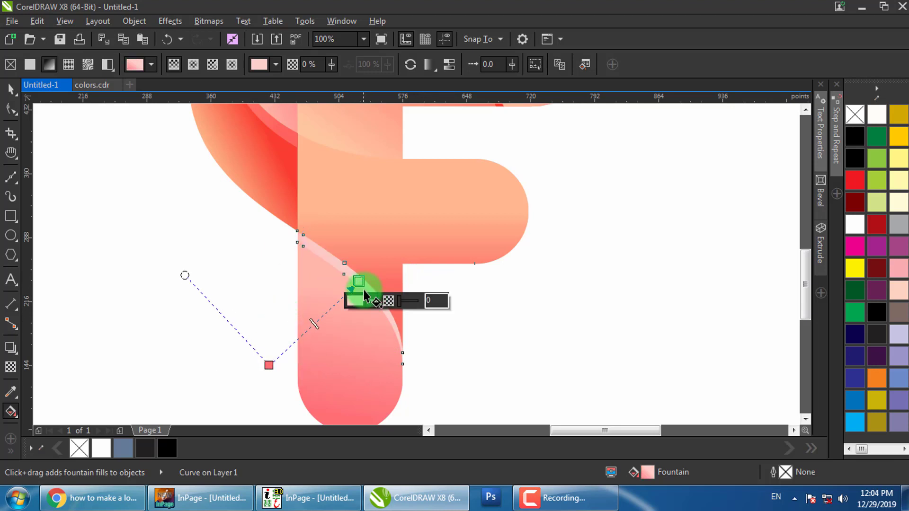
pyautogui.click(358, 276)
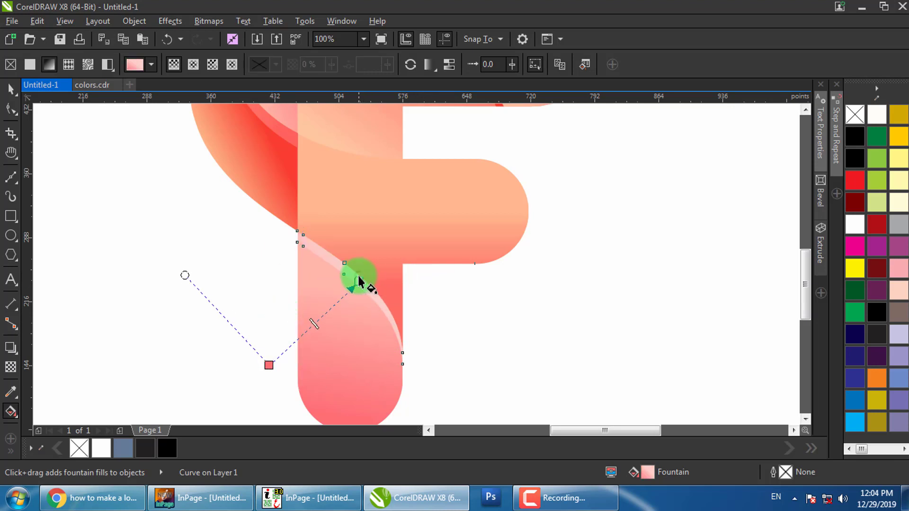
pyautogui.moveTo(359, 282); pyautogui.dragTo(373, 312)
pyautogui.press('space')
pyautogui.click(495, 283)
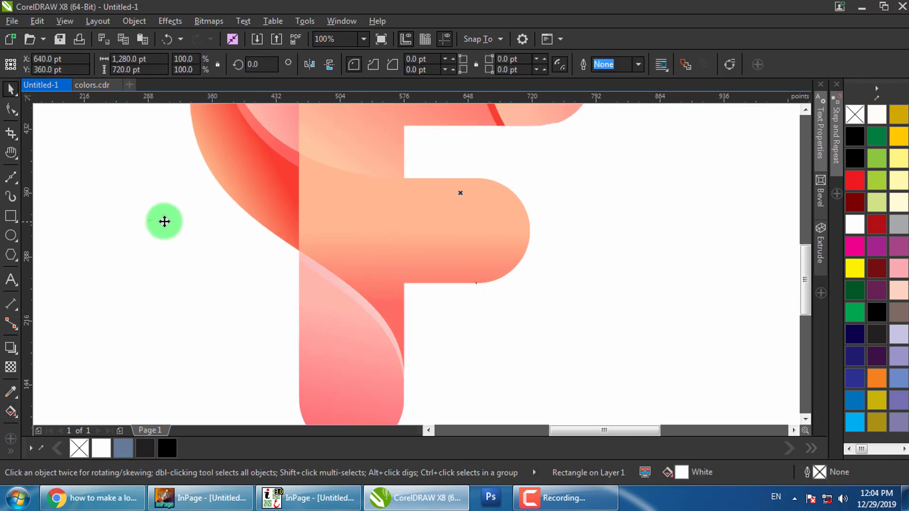
# Darken the left leaf's middle gradient node to deep red #E3160C
pyautogui.moveTo(164, 221); pyautogui.dragTo(192, 307)
pyautogui.click(276, 243)
pyautogui.moveTo(302, 232); pyautogui.dragTo(303, 280)
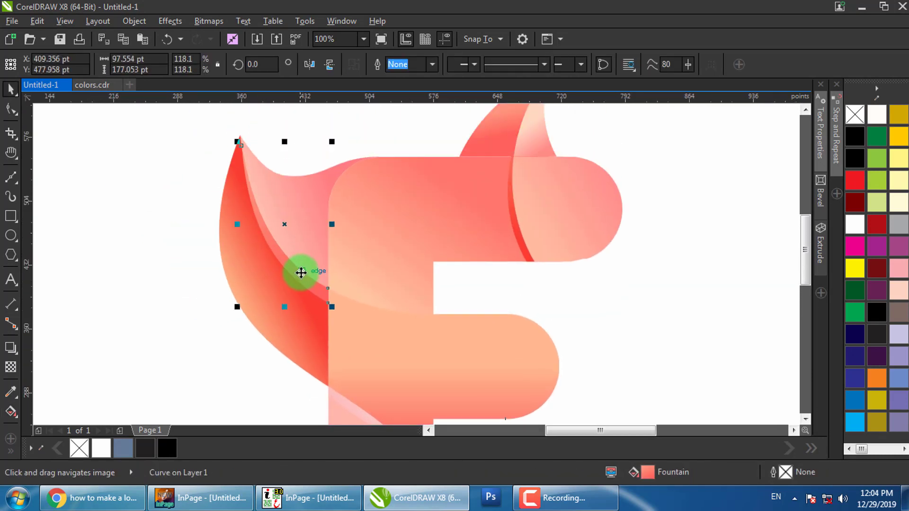
pyautogui.press('g')
pyautogui.click(307, 277)
pyautogui.click(346, 278)
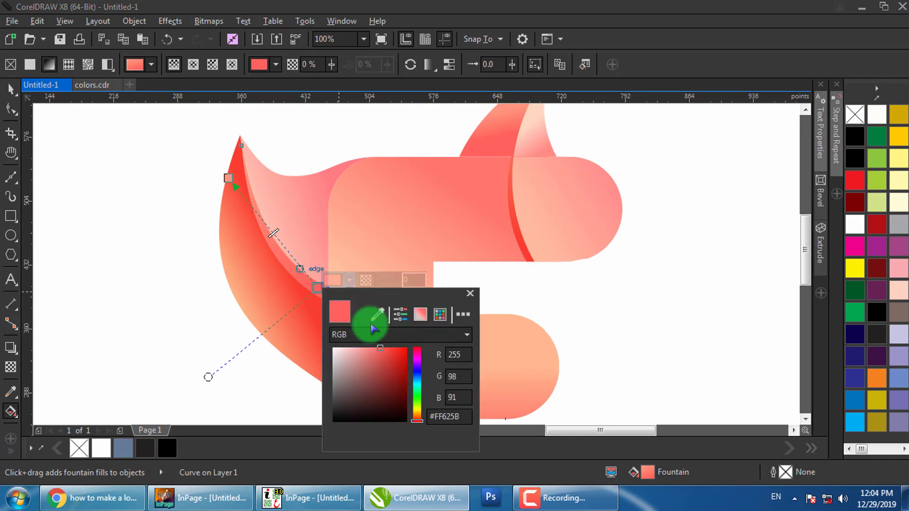
pyautogui.moveTo(405, 359); pyautogui.dragTo(403, 356)
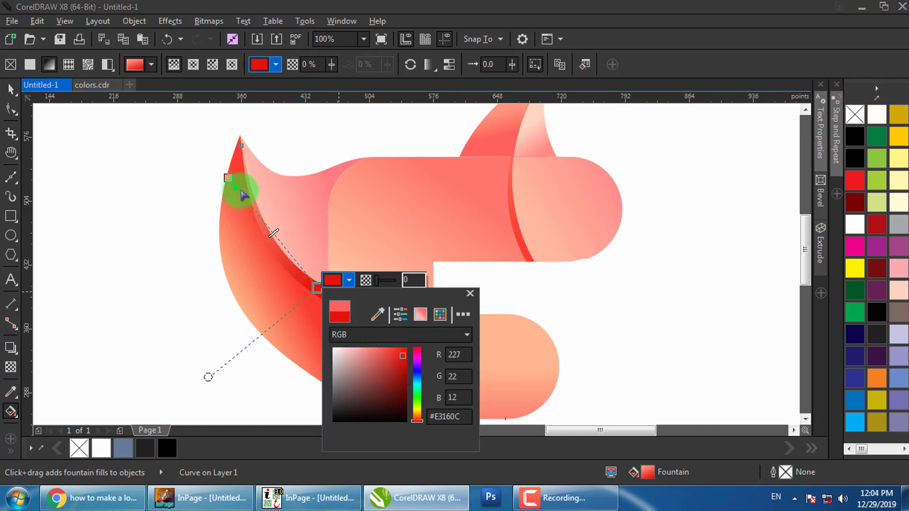
pyautogui.click(228, 178)
pyautogui.click(260, 170)
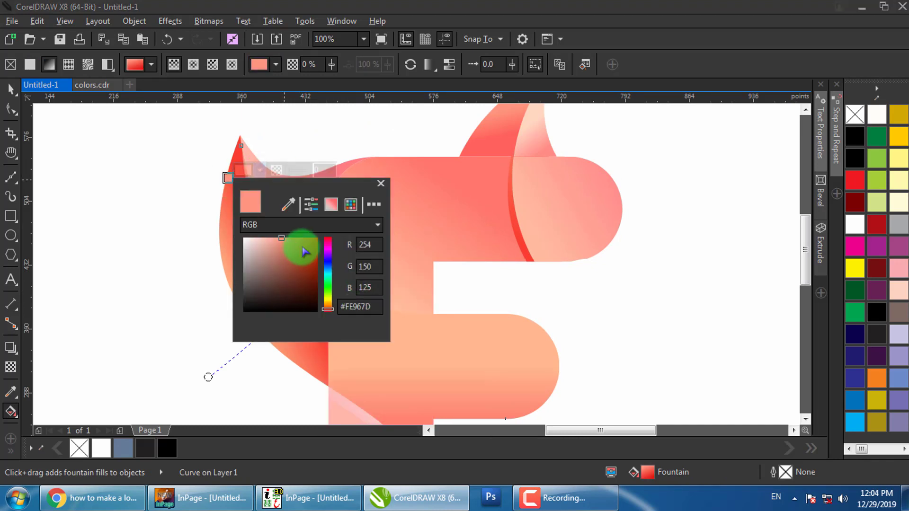
pyautogui.click(380, 184)
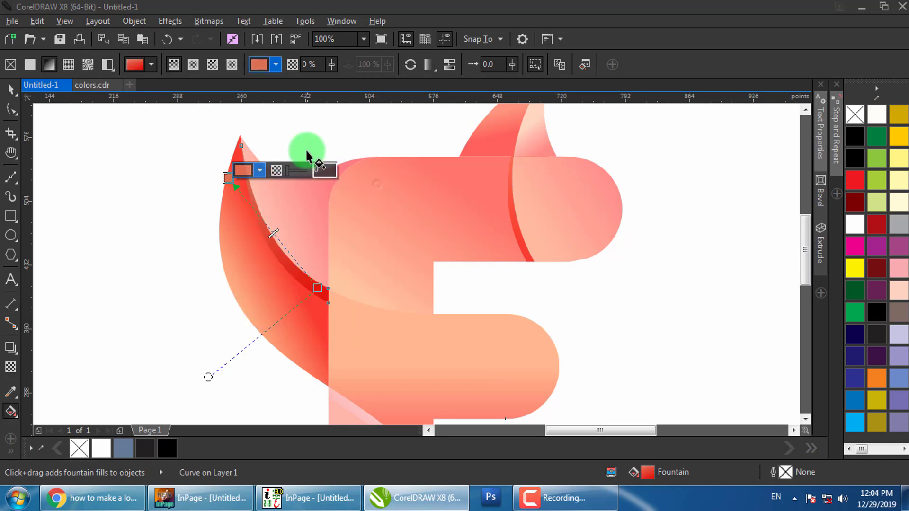
pyautogui.click(307, 138)
pyautogui.click(293, 280)
# Realign the fountain-fill handles across the F's top bar
pyautogui.click(518, 237)
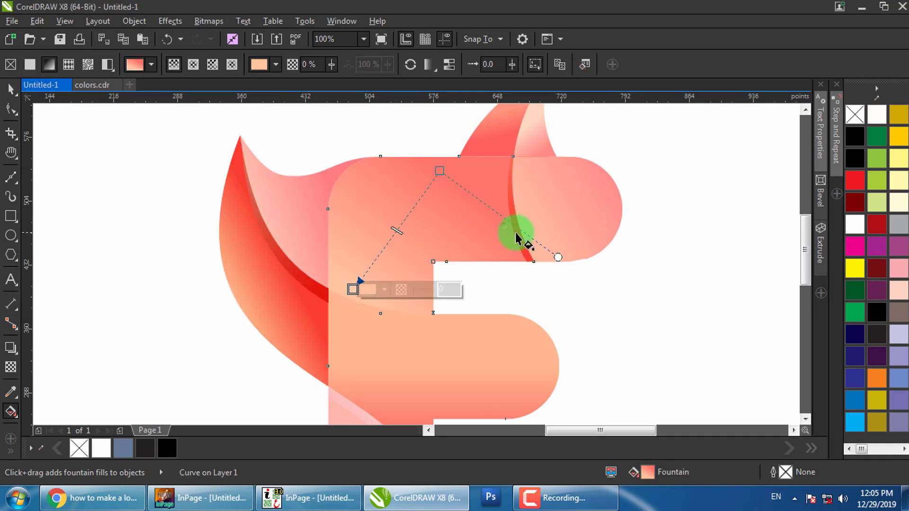
pyautogui.scroll(-3, 408, 234)
pyautogui.scroll(3, 389, 242)
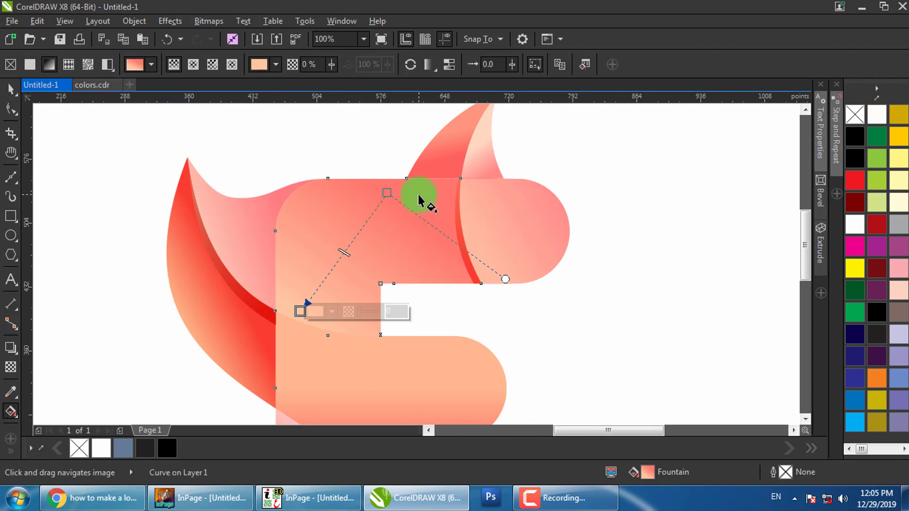
pyautogui.moveTo(387, 193); pyautogui.dragTo(422, 195)
pyautogui.moveTo(300, 311); pyautogui.dragTo(314, 299)
pyautogui.click(407, 305)
pyautogui.press('space')
pyautogui.scroll(-1, 473, 231)
pyautogui.click(482, 227)
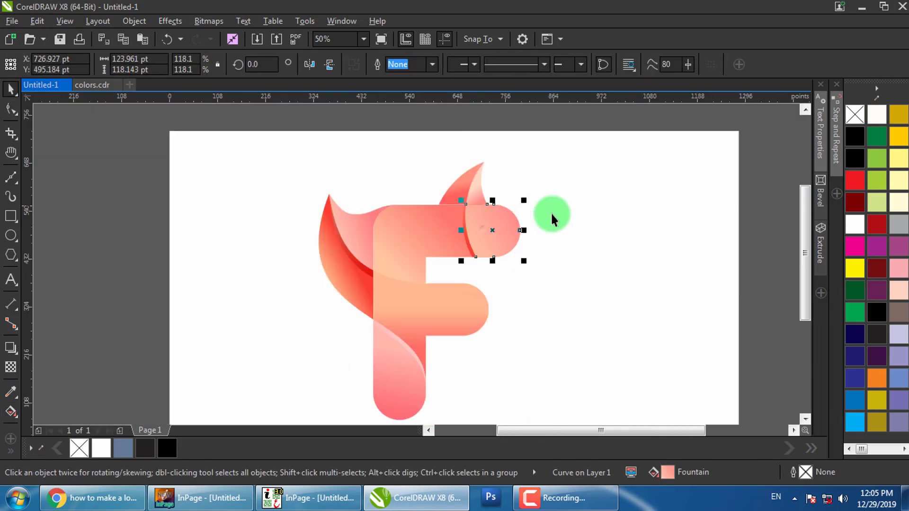
# Duplicate the pink curve at the F's upper left, leaving a copy in place
pyautogui.click(552, 215)
pyautogui.moveTo(545, 236); pyautogui.dragTo(521, 188)
pyautogui.scroll(-1, 521, 189)
pyautogui.moveTo(523, 357); pyautogui.dragTo(355, 147)
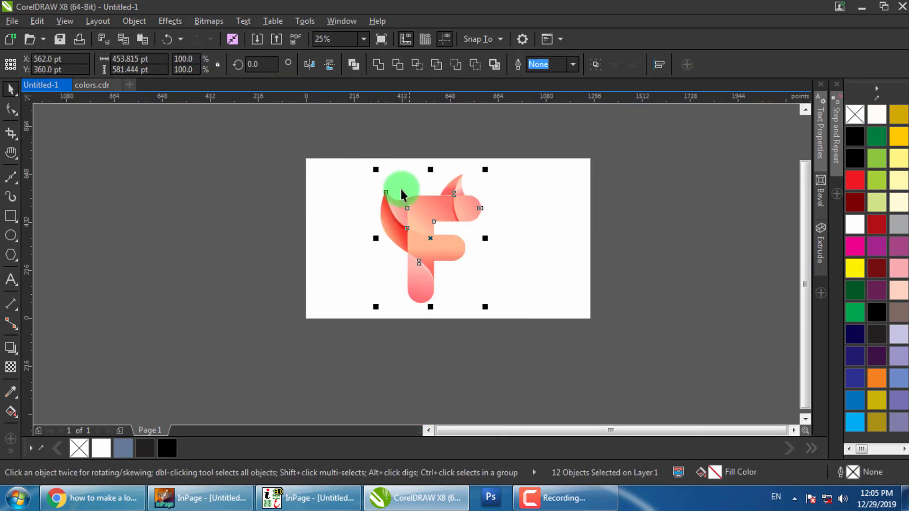
pyautogui.scroll(1, 401, 194)
pyautogui.click(426, 244)
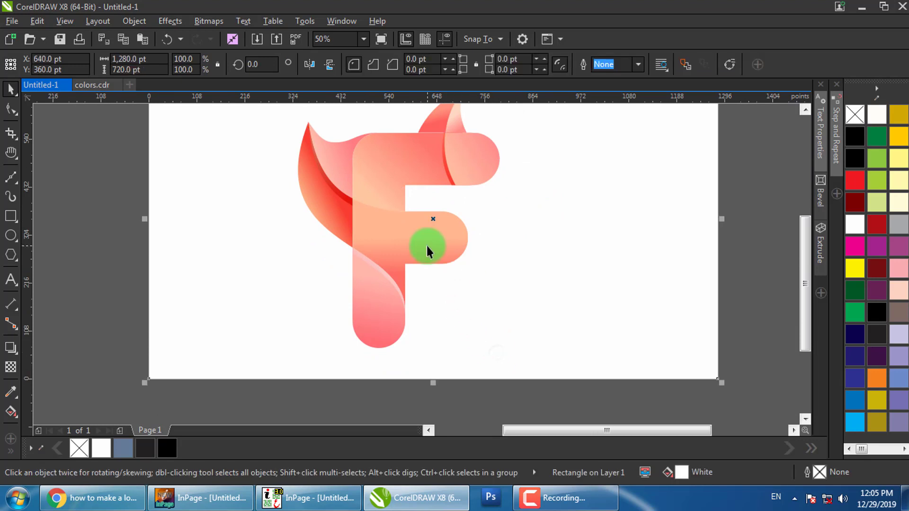
pyautogui.click(727, 241)
pyautogui.scroll(2, 385, 207)
pyautogui.click(338, 173)
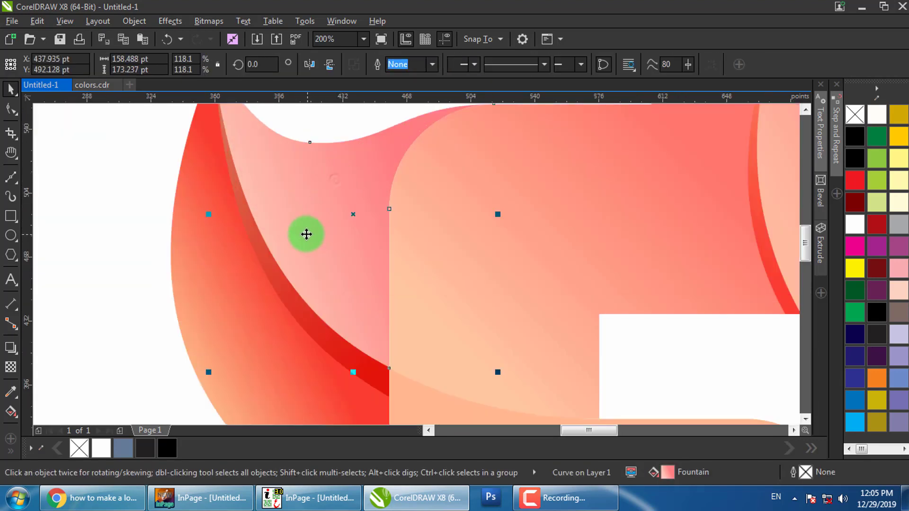
pyautogui.moveTo(306, 247); pyautogui.dragTo(325, 262)
pyautogui.scroll(1, 307, 276)
pyautogui.rightClick(325, 261)
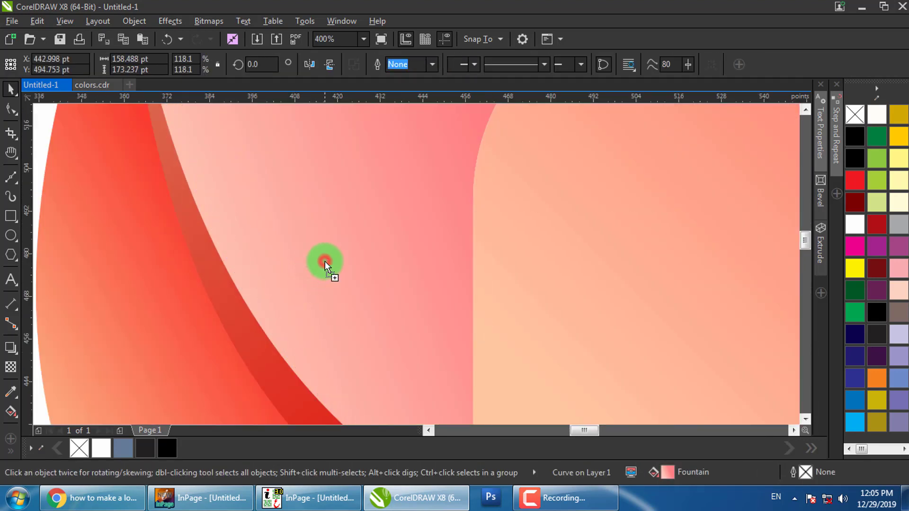
# Copy both pink curves to the left and trial-trim the back curve from the front one, undoing it
pyautogui.keyDown('shift'); pyautogui.click(251, 298); pyautogui.keyUp('shift')
pyautogui.scroll(-3, 340, 297)
pyautogui.moveTo(345, 297); pyautogui.dragTo(230, 295)
pyautogui.rightClick(230, 295)
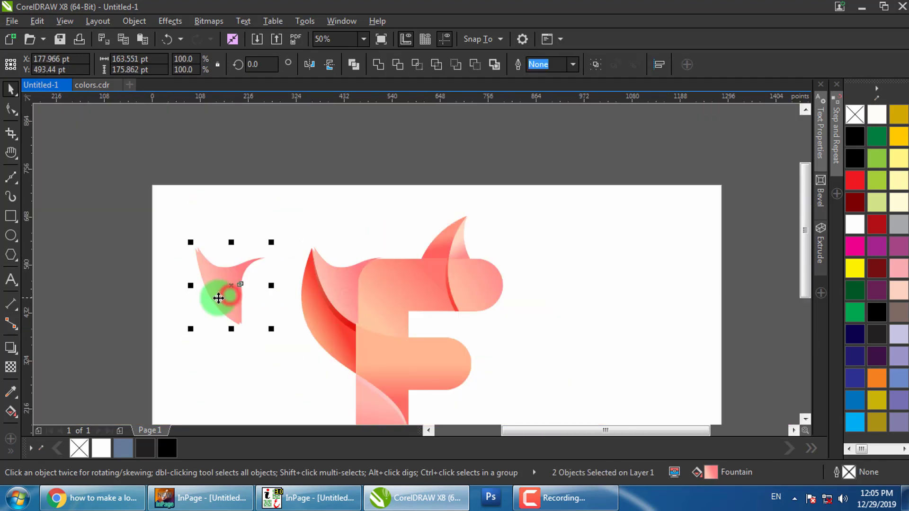
pyautogui.scroll(1, 195, 294)
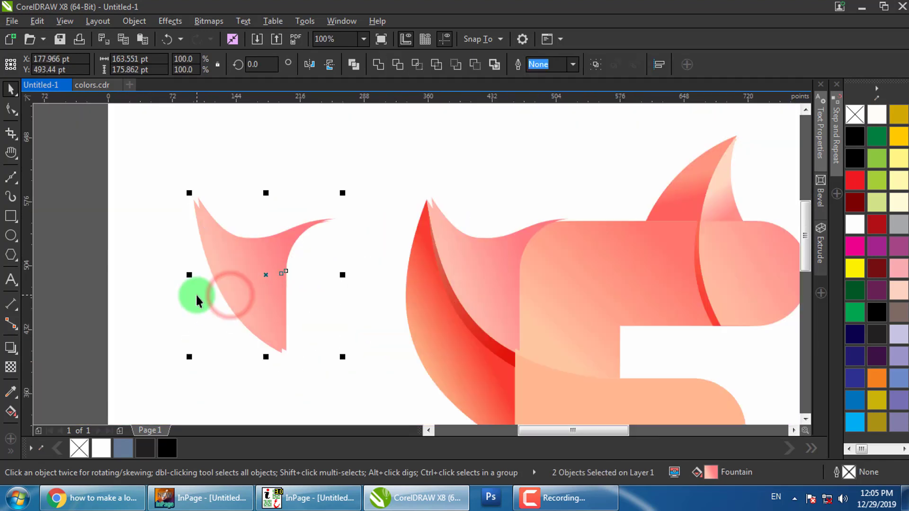
pyautogui.click(461, 66)
pyautogui.click(272, 246)
pyautogui.hotkey('ctrl', 'z')
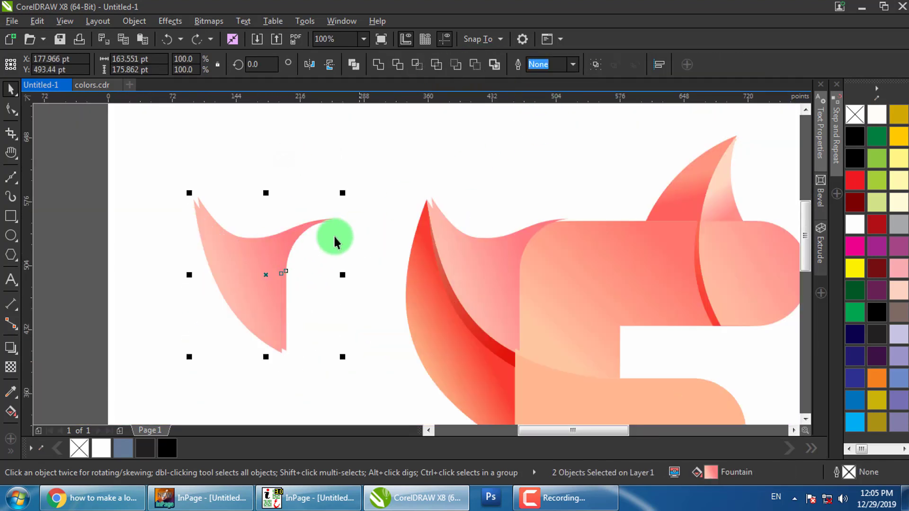
pyautogui.click(456, 66)
pyautogui.hotkey('ctrl', 'z')
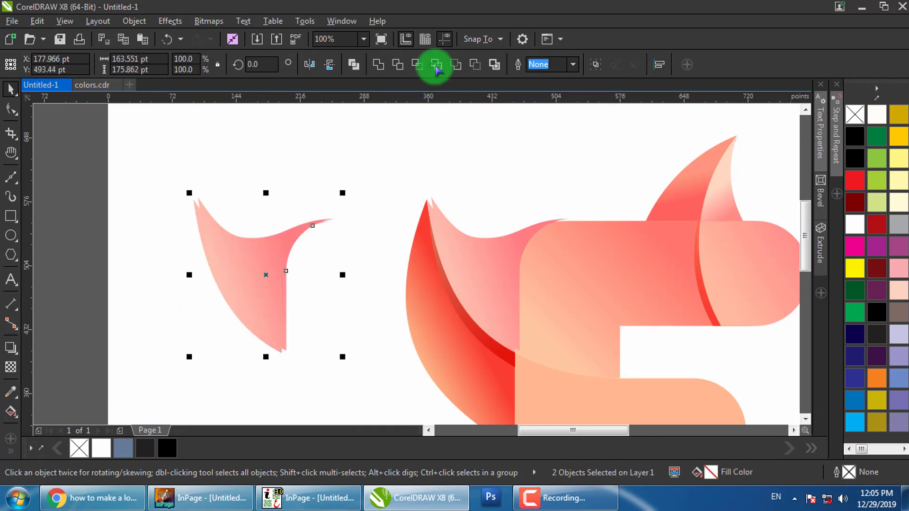
# Delete the unwanted extra curve and undo the accidental background rectangle move
pyautogui.click(316, 162)
pyautogui.moveTo(246, 267); pyautogui.dragTo(273, 204)
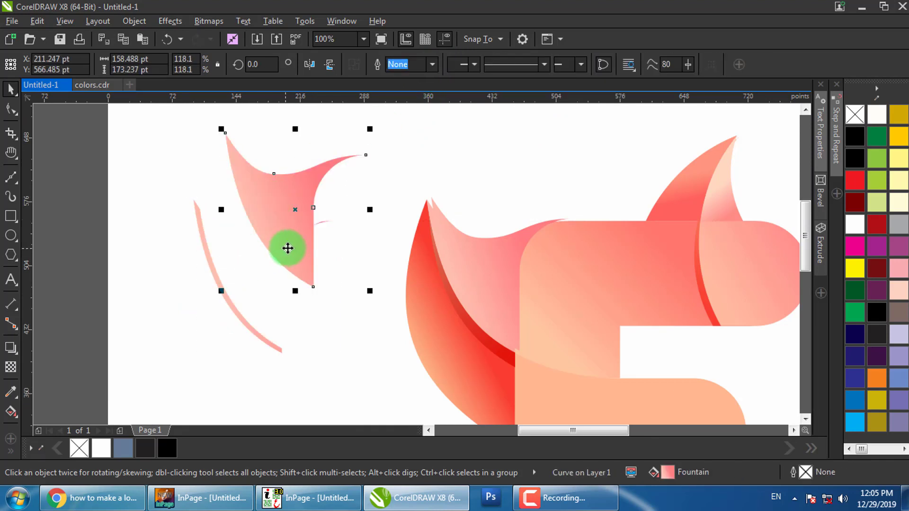
pyautogui.press('Delete')
pyautogui.click(319, 222)
pyautogui.click(354, 65)
pyautogui.moveTo(372, 182); pyautogui.dragTo(275, 275)
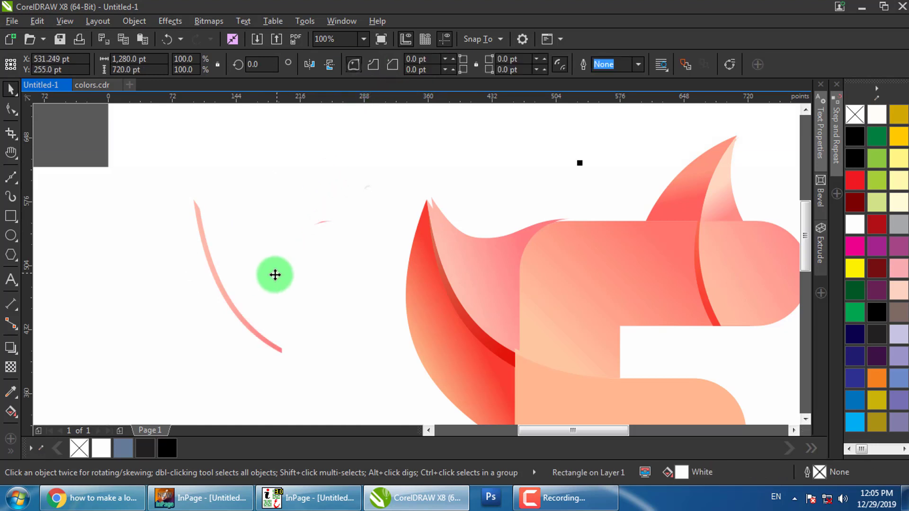
pyautogui.hotkey('ctrl', 'z')
# Delete the tiny leftover fragment and place the thin pink curve on the left leaf's inner edge
pyautogui.click(59, 184)
pyautogui.moveTo(59, 184); pyautogui.dragTo(371, 277)
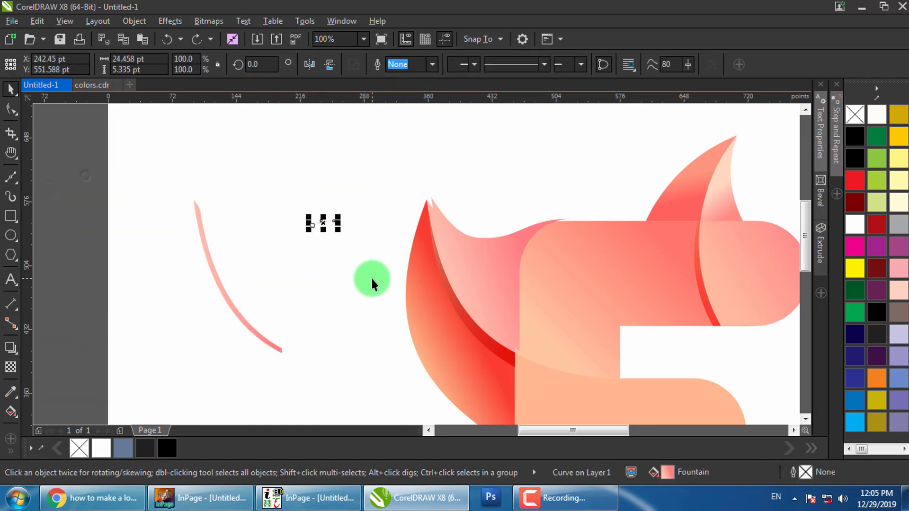
pyautogui.press('Delete')
pyautogui.moveTo(313, 362); pyautogui.dragTo(505, 349)
pyautogui.press('Escape')
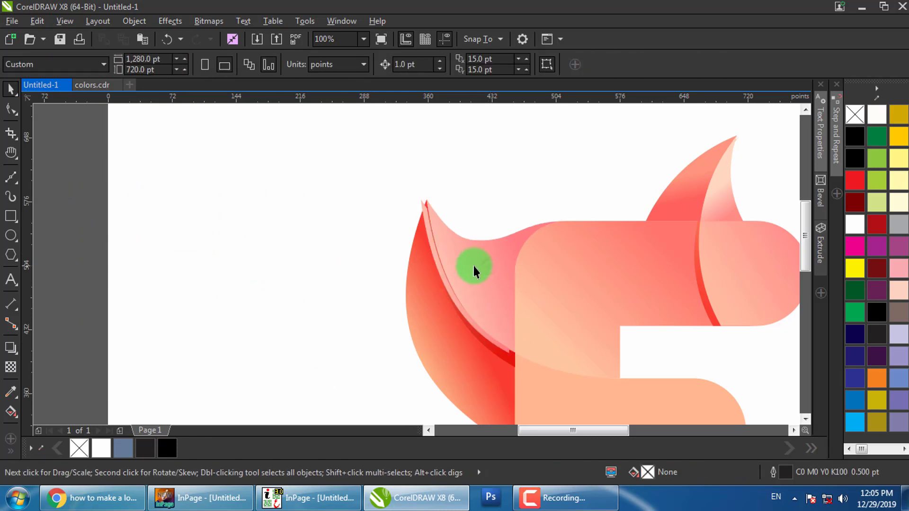
# Fit the thin pink strip into place at the left leaf's tip
pyautogui.scroll(4, 426, 208)
pyautogui.moveTo(424, 207); pyautogui.dragTo(438, 199)
pyautogui.scroll(-4, 473, 284)
pyautogui.scroll(4, 506, 341)
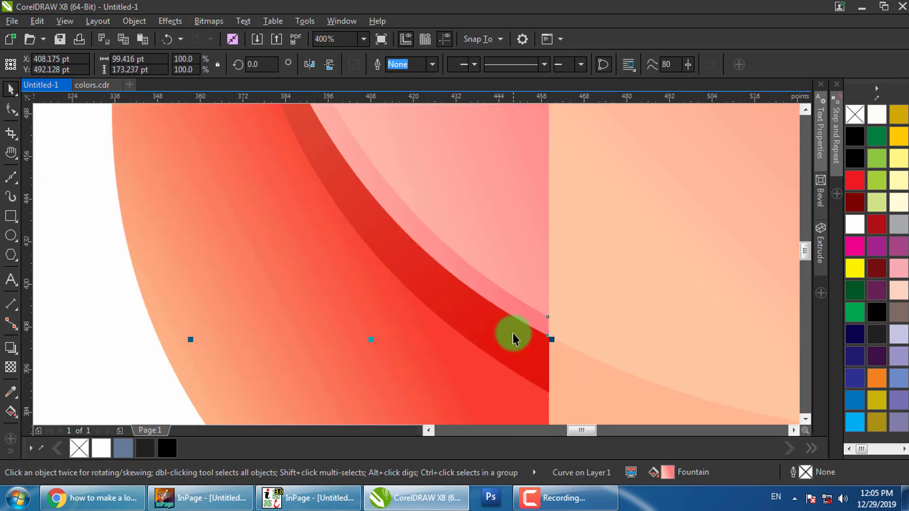
pyautogui.scroll(-4, 502, 313)
# Redraw the strip's fountain fill direction across the strip with Interactive Fill
pyautogui.press('g')
pyautogui.scroll(2, 478, 270)
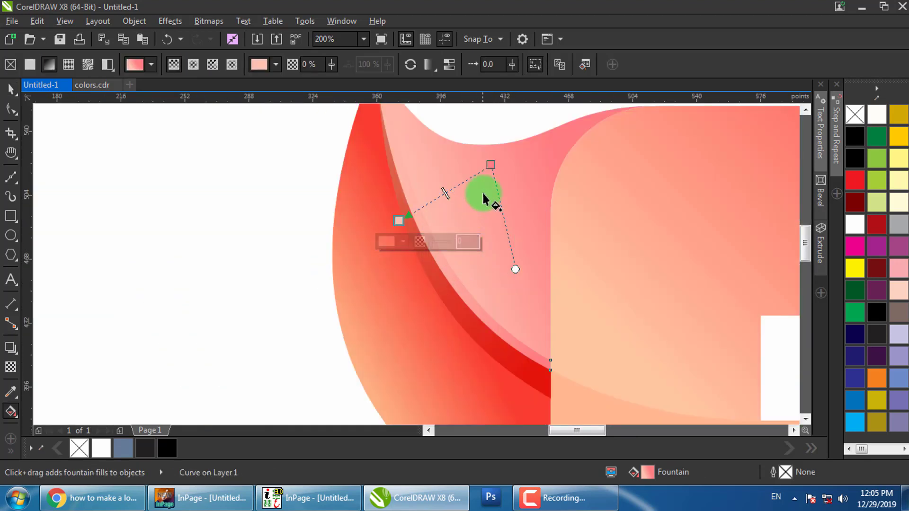
pyautogui.moveTo(428, 144); pyautogui.dragTo(504, 352)
pyautogui.scroll(-1, 436, 264)
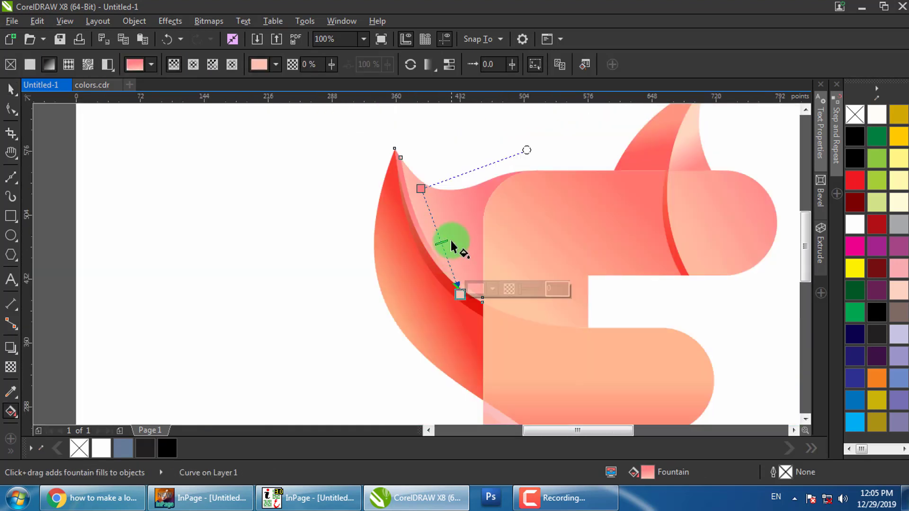
pyautogui.moveTo(509, 191); pyautogui.dragTo(450, 233)
pyautogui.scroll(1, 451, 233)
# Set the gradient's start node colour to pale pink #FAD6CB
pyautogui.click(462, 253)
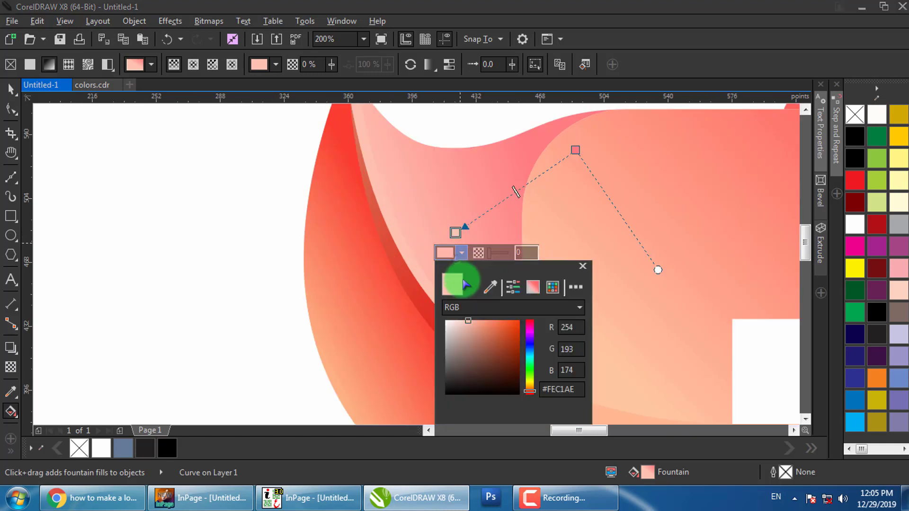
pyautogui.click(583, 266)
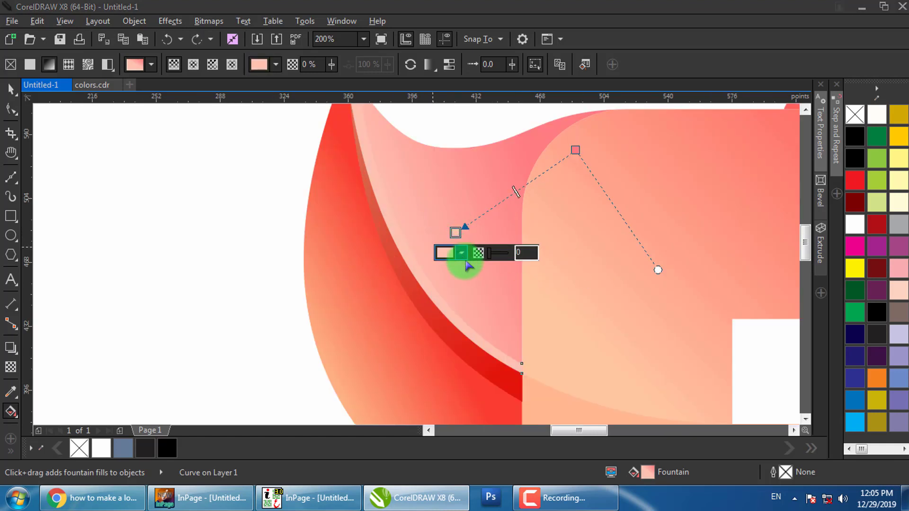
pyautogui.click(463, 254)
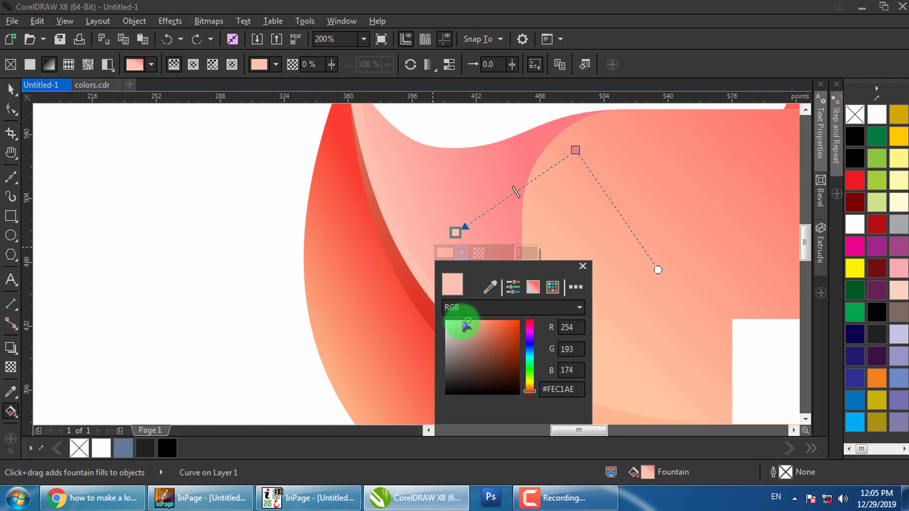
pyautogui.click(452, 322)
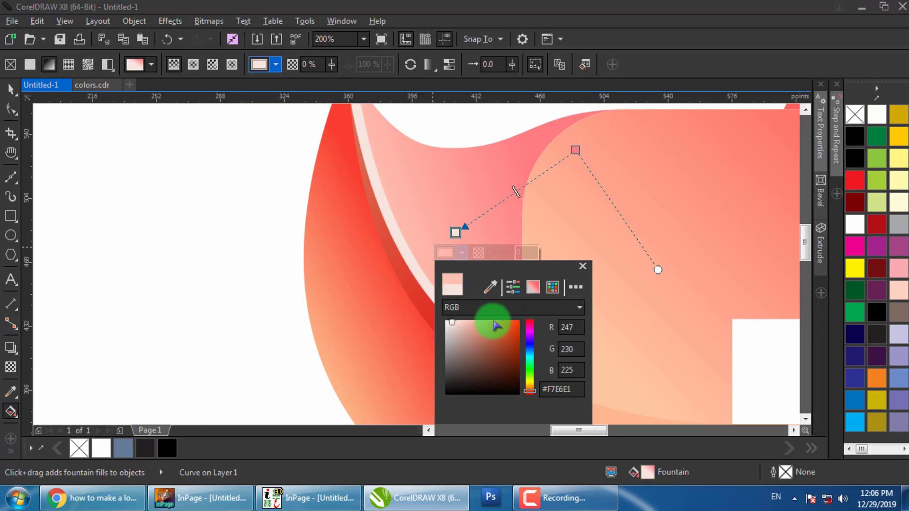
pyautogui.click(459, 322)
pyautogui.click(237, 218)
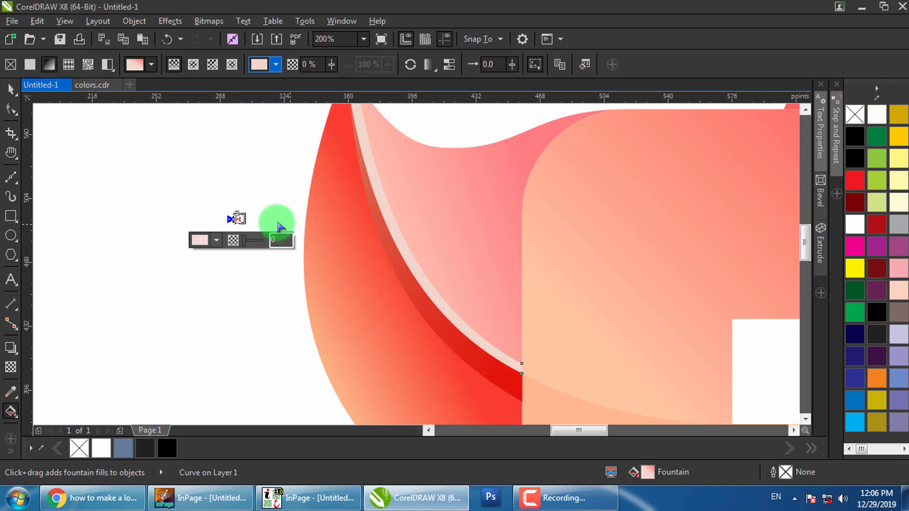
pyautogui.press('space')
# Redraw the strip's gradient along the leaf edge so it fades from near-white into pink
pyautogui.press('g')
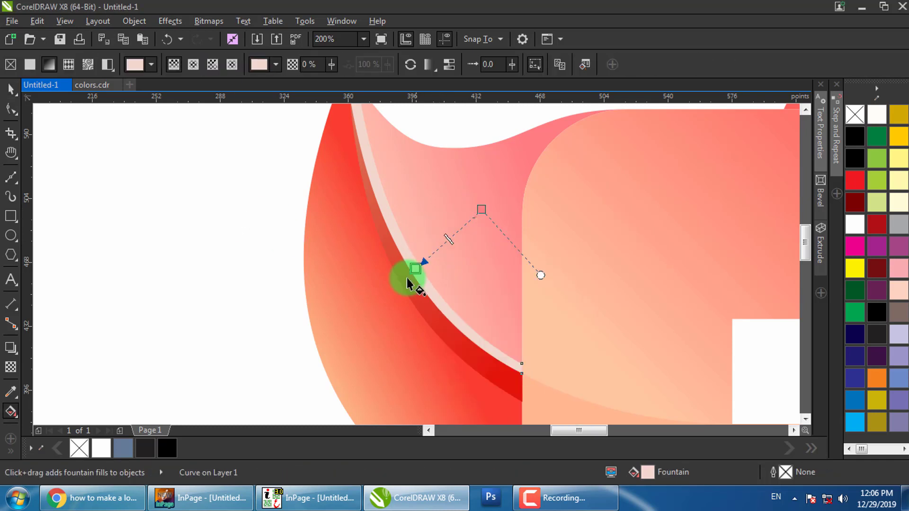
pyautogui.scroll(-1, 427, 231)
pyautogui.scroll(1, 418, 210)
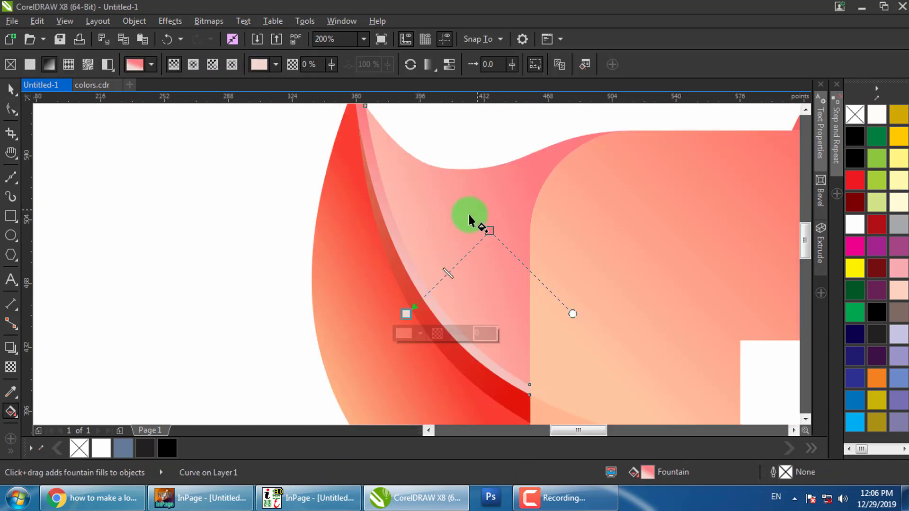
pyautogui.moveTo(477, 209); pyautogui.dragTo(382, 263)
pyautogui.press('space')
pyautogui.scroll(-2, 366, 224)
pyautogui.click(286, 209)
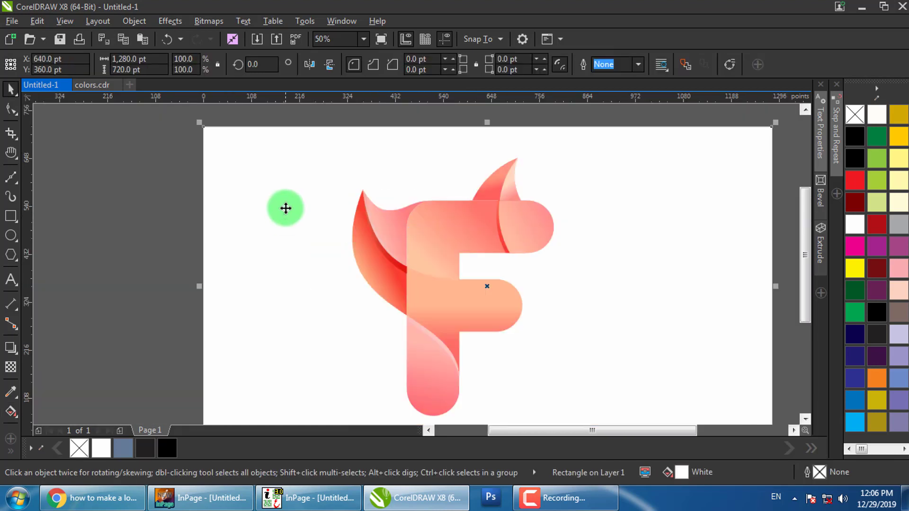
pyautogui.click(348, 118)
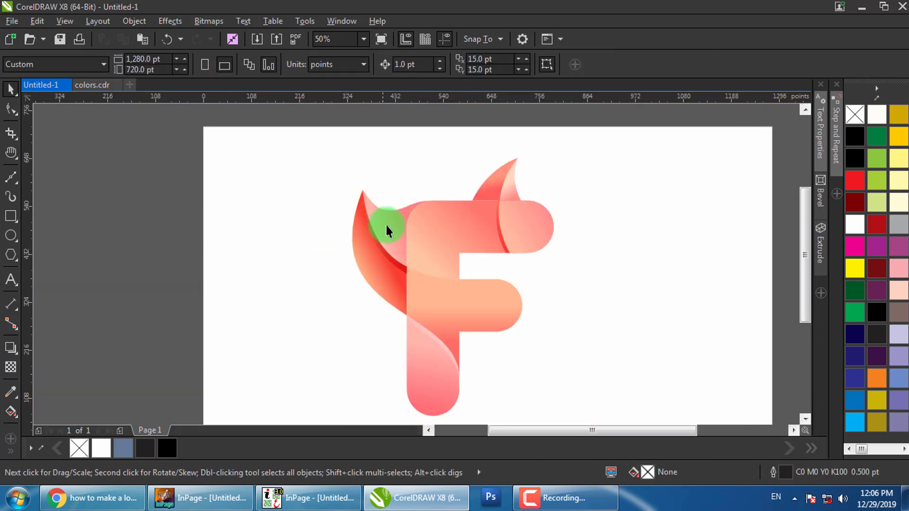
pyautogui.scroll(-1, 365, 187)
pyautogui.moveTo(345, 127); pyautogui.dragTo(492, 358)
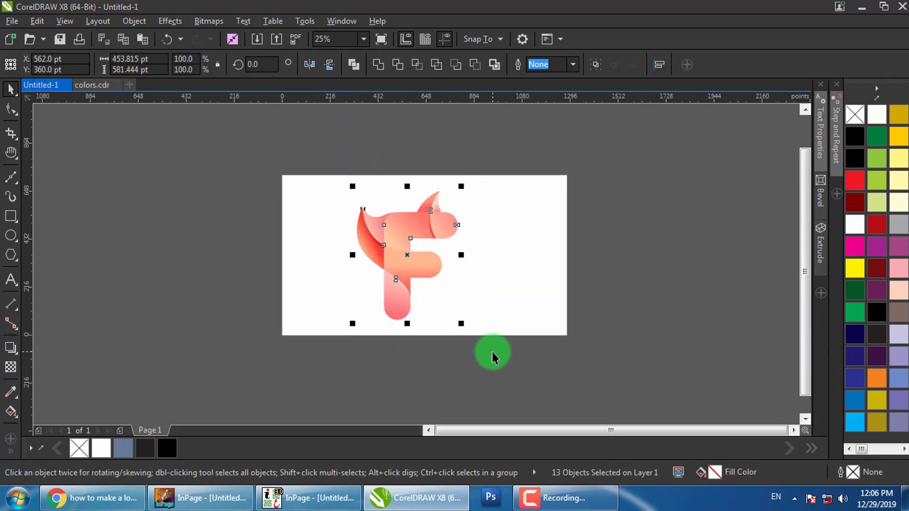
pyautogui.hotkey('shift', 'F4')
pyautogui.click(714, 258)
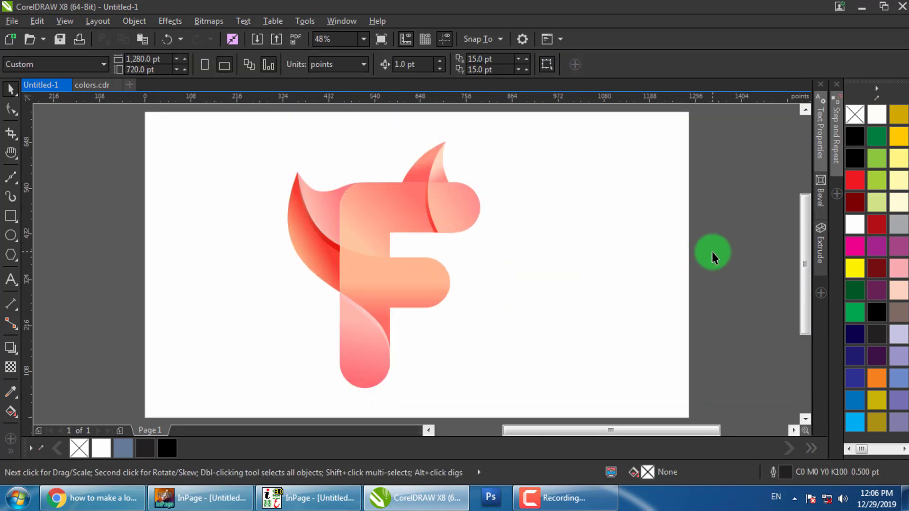
pyautogui.scroll(-1, 713, 257)
pyautogui.click(575, 227)
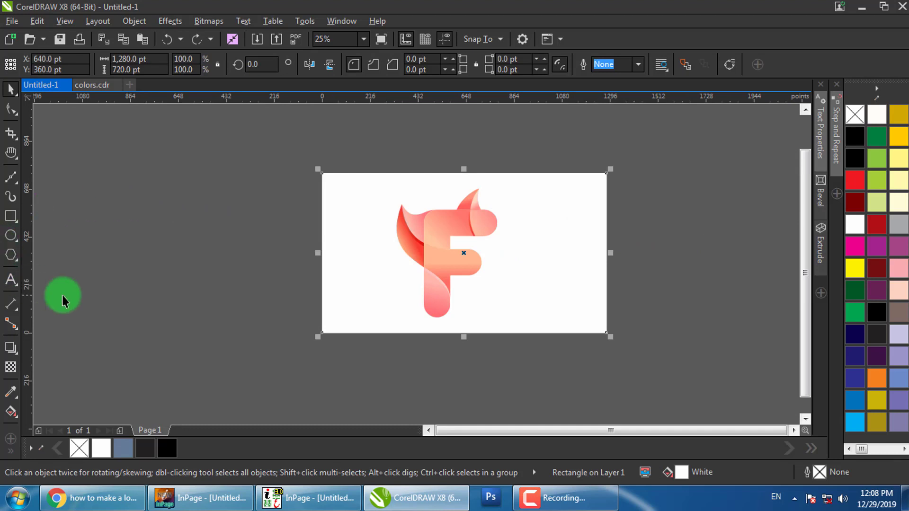
# Give the background an elliptical fountain fill from white to 40% Black, stretched past the page edges
pyautogui.press('g')
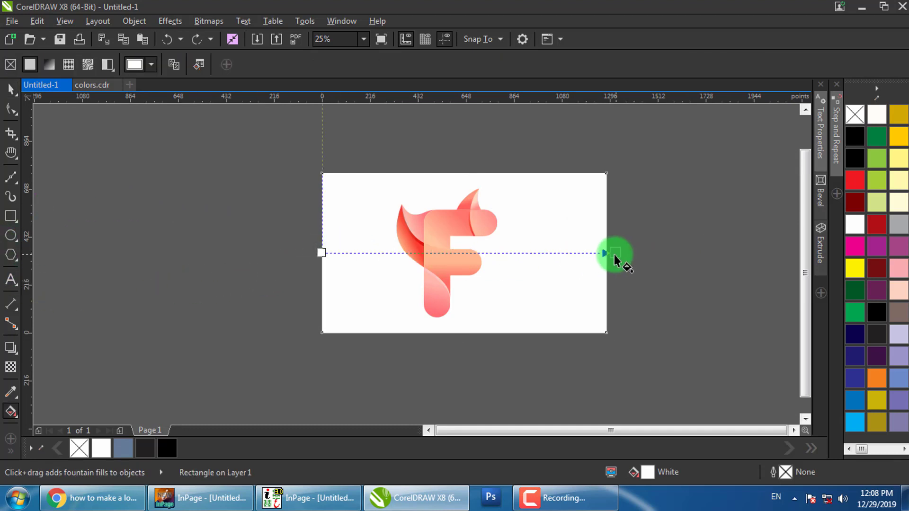
pyautogui.moveTo(615, 256); pyautogui.dragTo(607, 255)
pyautogui.click(190, 65)
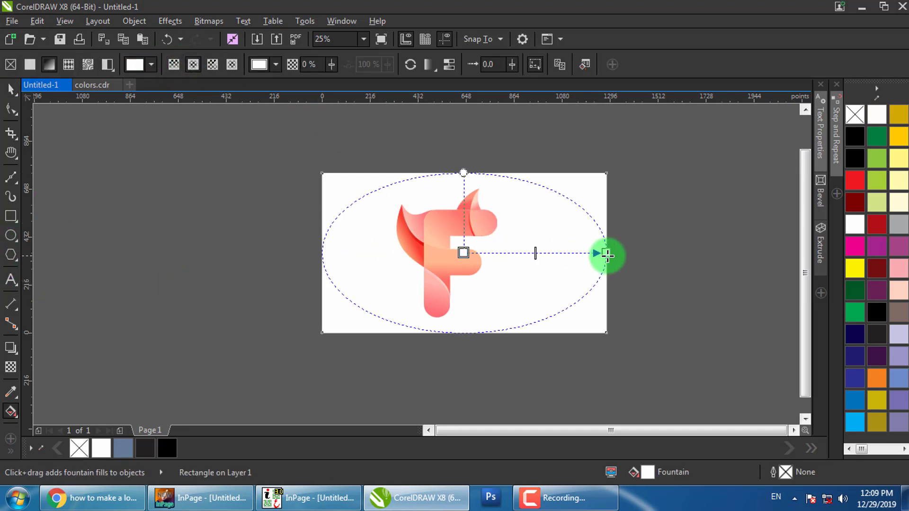
pyautogui.click(607, 254)
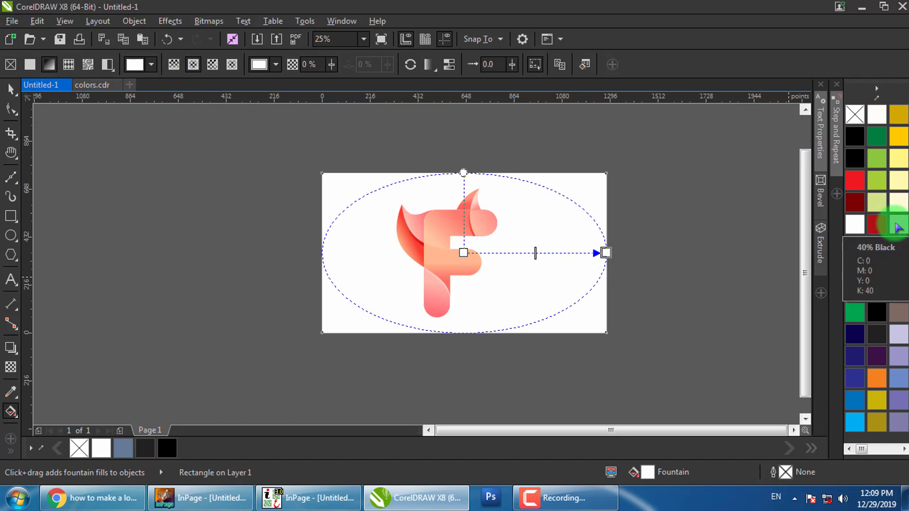
pyautogui.moveTo(898, 227); pyautogui.dragTo(693, 252)
pyautogui.moveTo(601, 256); pyautogui.dragTo(603, 255)
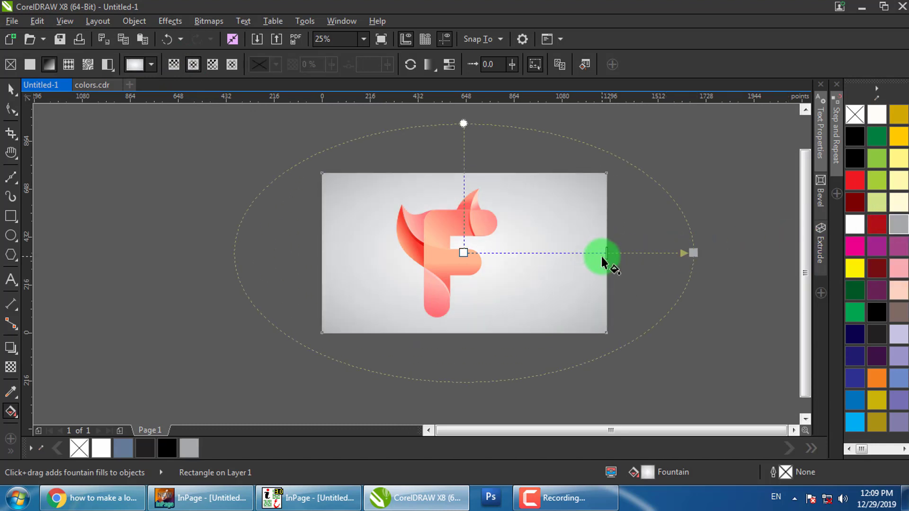
pyautogui.press('space')
# Centre the grouped F logo on the page at X 640 pt
pyautogui.click(683, 216)
pyautogui.moveTo(548, 134); pyautogui.dragTo(340, 353)
pyautogui.moveTo(464, 300); pyautogui.dragTo(464, 266)
pyautogui.moveTo(490, 217); pyautogui.dragTo(489, 211)
# Nudge the F logo group slightly up and left on the page
pyautogui.scroll(1, 455, 261)
pyautogui.moveTo(462, 250); pyautogui.dragTo(462, 246)
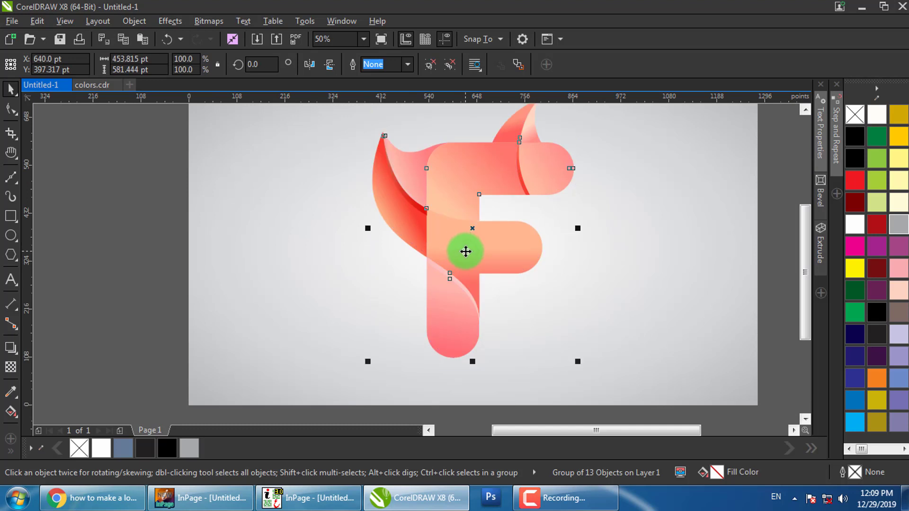
pyautogui.keyDown('shift'); pyautogui.click(615, 256); pyautogui.keyUp('shift')
pyautogui.scroll(-2, 463, 254)
pyautogui.click(679, 241)
pyautogui.click(472, 231)
pyautogui.scroll(1, 468, 257)
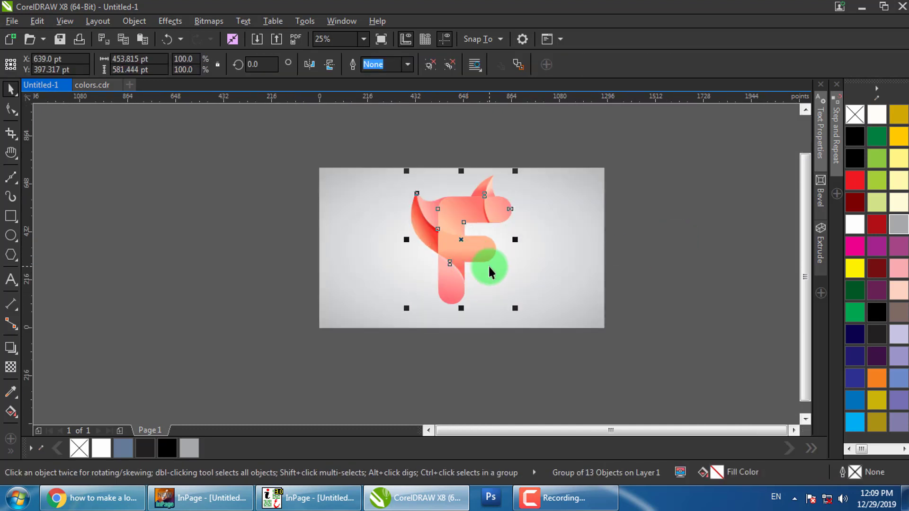
pyautogui.press('Left')
pyautogui.press('Left')
pyautogui.press('Left')
pyautogui.click(632, 233)
pyautogui.click(466, 209)
# Mirror a copy of the F below itself and fade it out downward with a fountain transparency
pyautogui.moveTo(460, 172); pyautogui.dragTo(465, 334)
pyautogui.rightClick(464, 334)
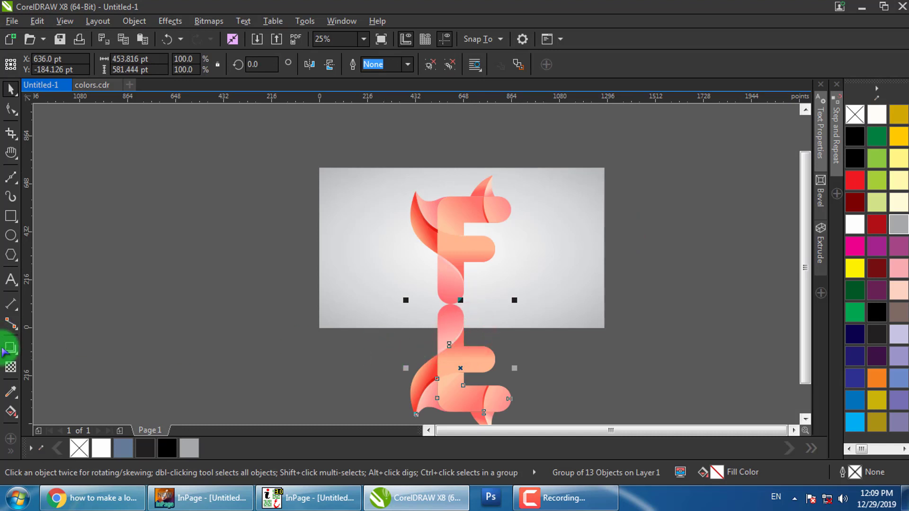
pyautogui.click(11, 368)
pyautogui.click(515, 304)
pyautogui.moveTo(449, 261); pyautogui.dragTo(448, 361)
pyautogui.press('space')
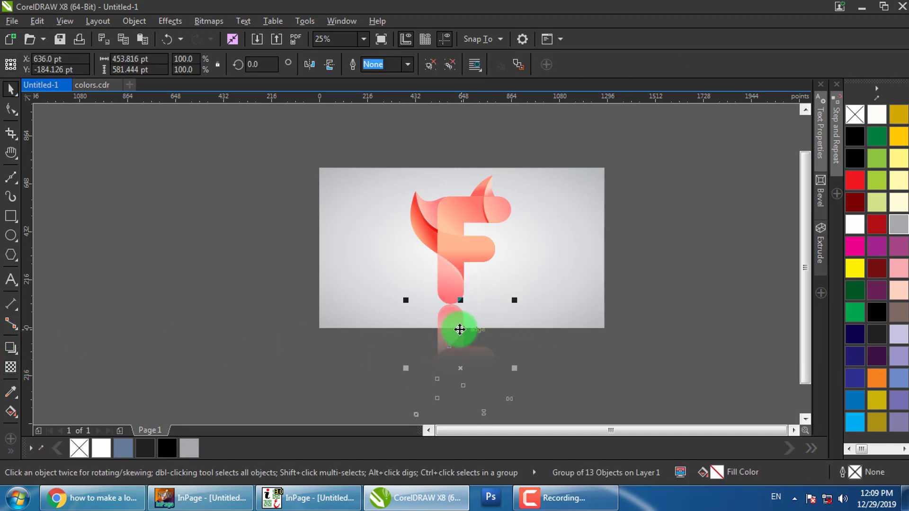
pyautogui.press('space')
# Raise the reflection's fade start and end handles so it fades more strongly toward the bottom
pyautogui.scroll(1, 456, 326)
pyautogui.moveTo(458, 344); pyautogui.dragTo(457, 328)
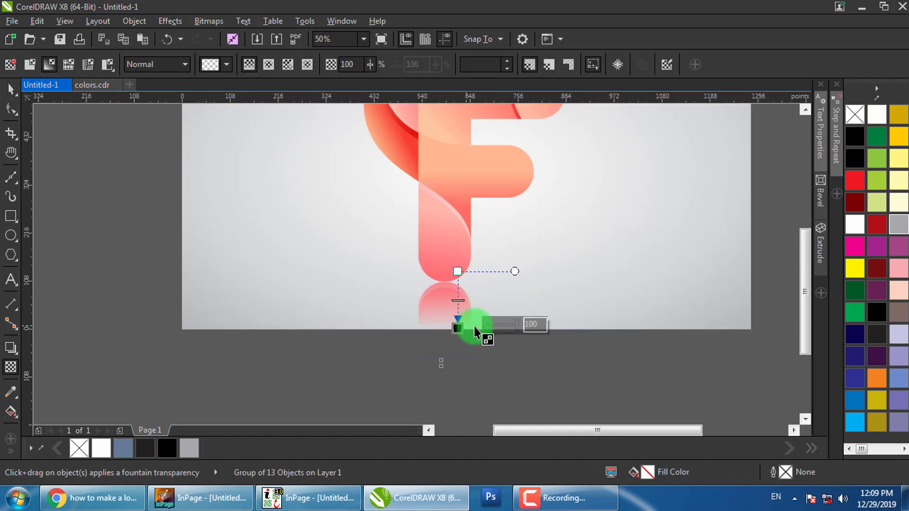
pyautogui.press('space')
pyautogui.press('space')
pyautogui.moveTo(457, 273); pyautogui.dragTo(457, 220)
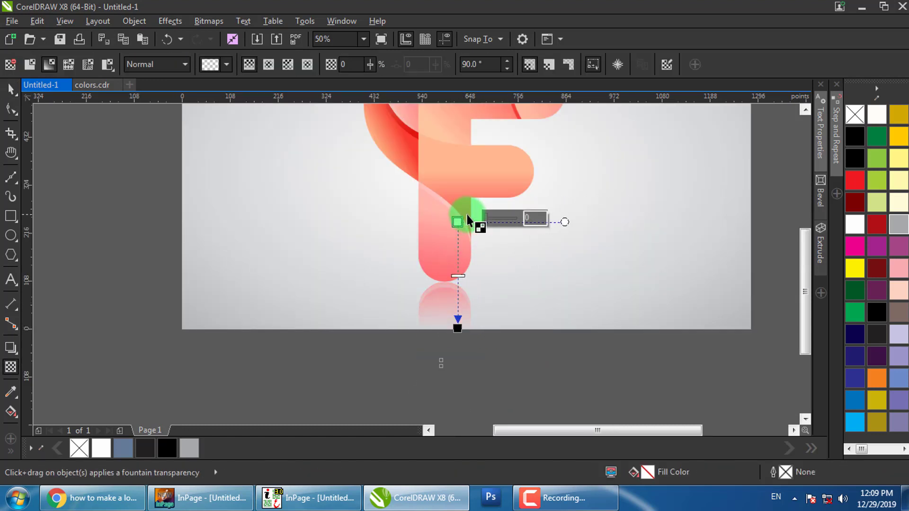
pyautogui.press('space')
pyautogui.click(603, 231)
pyautogui.scroll(-2, 544, 290)
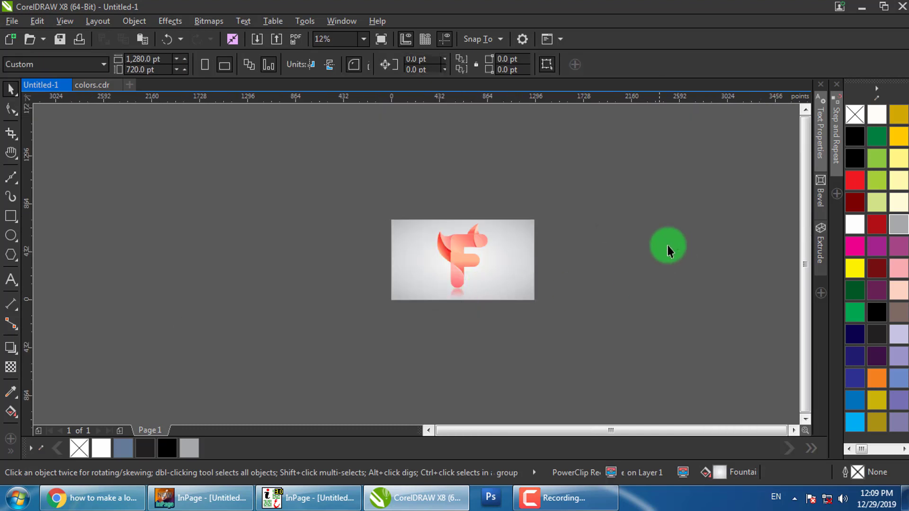
# Draw a flat 538 × 96 pt ellipse below the logo, filled black with no outline
pyautogui.moveTo(731, 172); pyautogui.dragTo(343, 317)
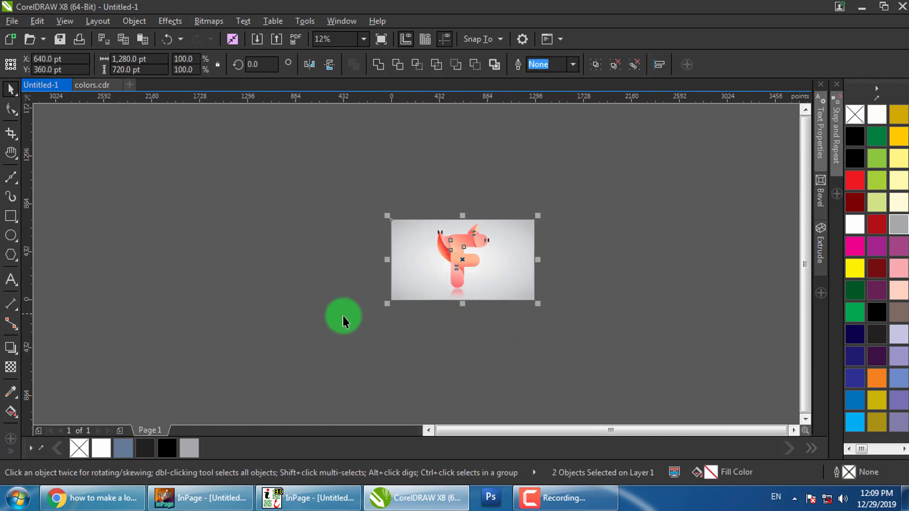
pyautogui.click(558, 280)
pyautogui.click(10, 235)
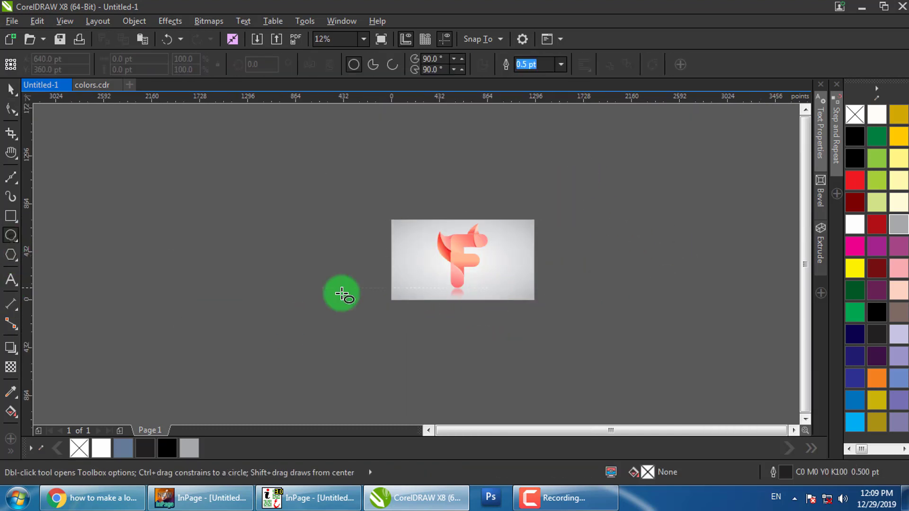
pyautogui.scroll(2, 474, 312)
pyautogui.moveTo(381, 306); pyautogui.dragTo(501, 327)
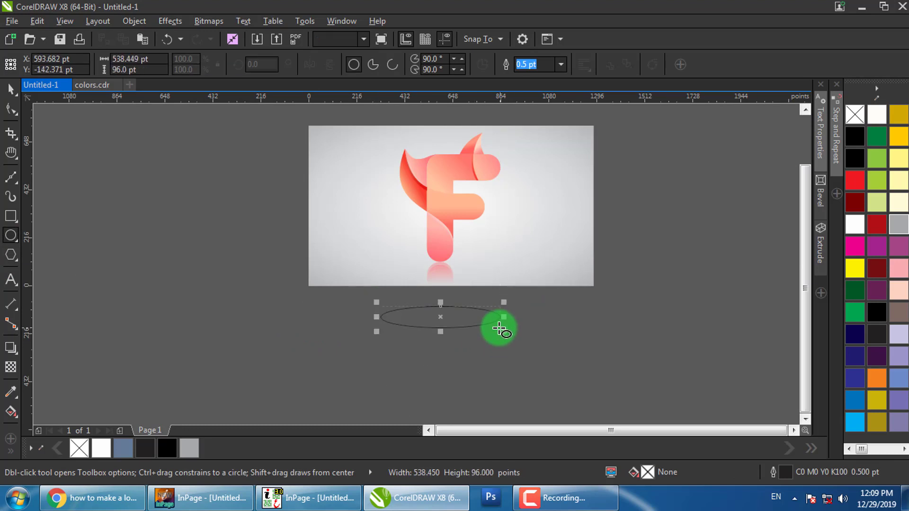
pyautogui.click(855, 137)
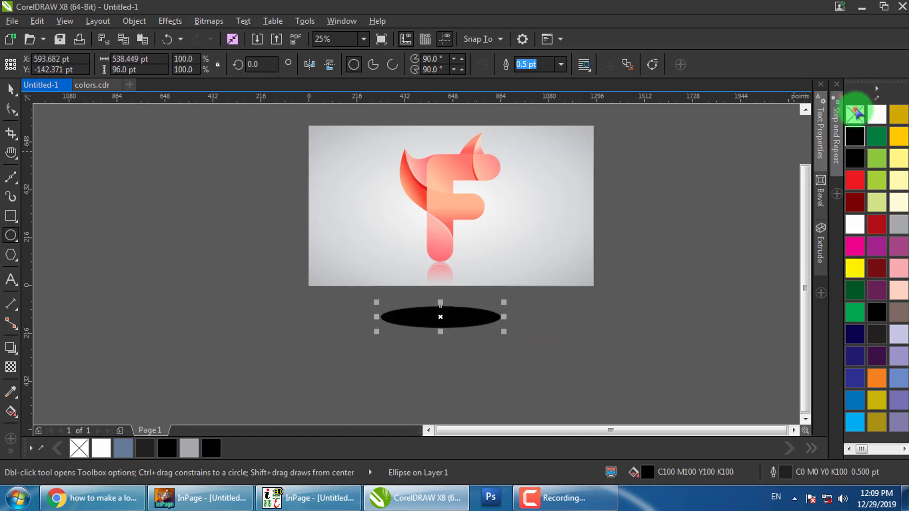
pyautogui.rightClick(855, 114)
# Apply an elliptical fountain fill to the shadow ellipse and set its first node to black
pyautogui.press('g')
pyautogui.moveTo(389, 320); pyautogui.dragTo(508, 317)
pyautogui.click(193, 64)
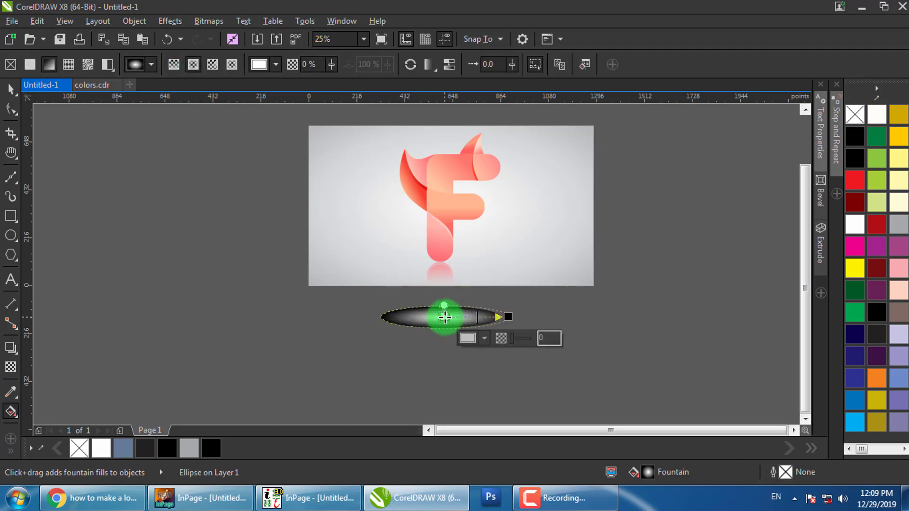
pyautogui.click(506, 319)
pyautogui.click(435, 343)
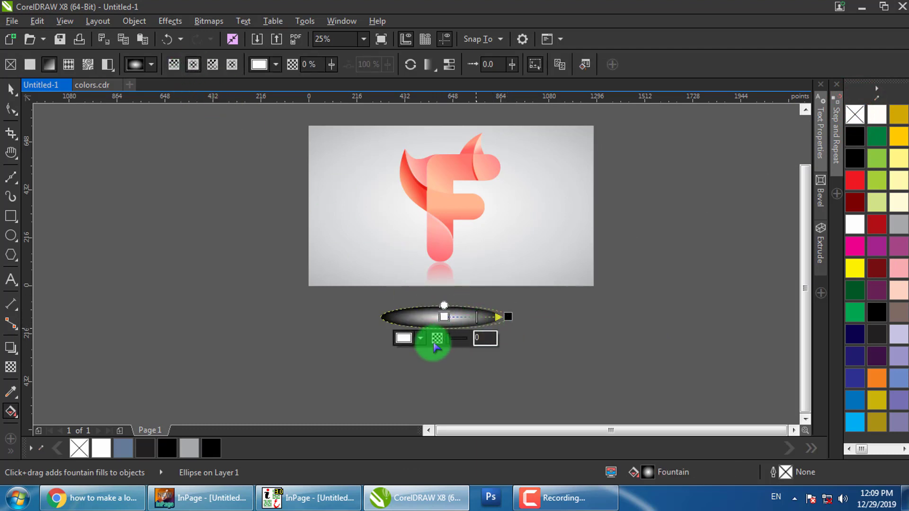
pyautogui.click(421, 339)
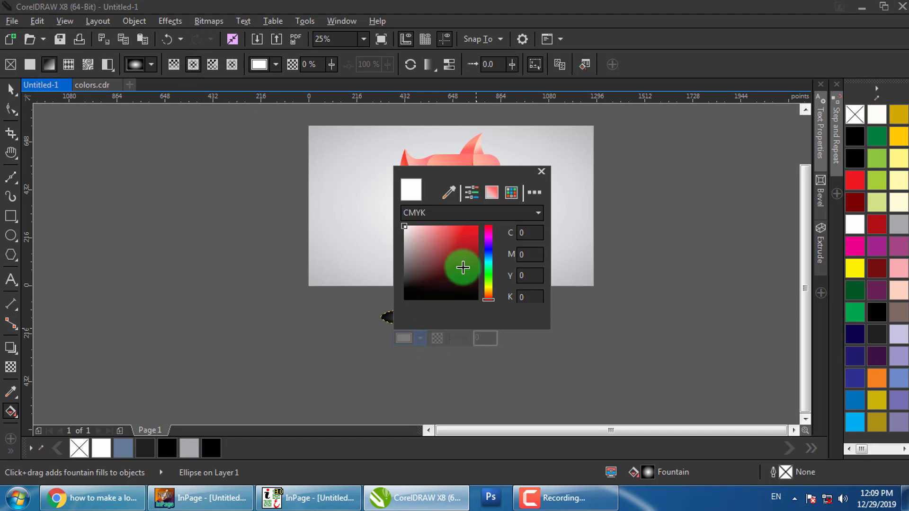
pyautogui.moveTo(462, 268); pyautogui.dragTo(496, 312)
pyautogui.click(517, 348)
# Set the other node to black and its transparency to 100 so the edges fade out
pyautogui.click(507, 317)
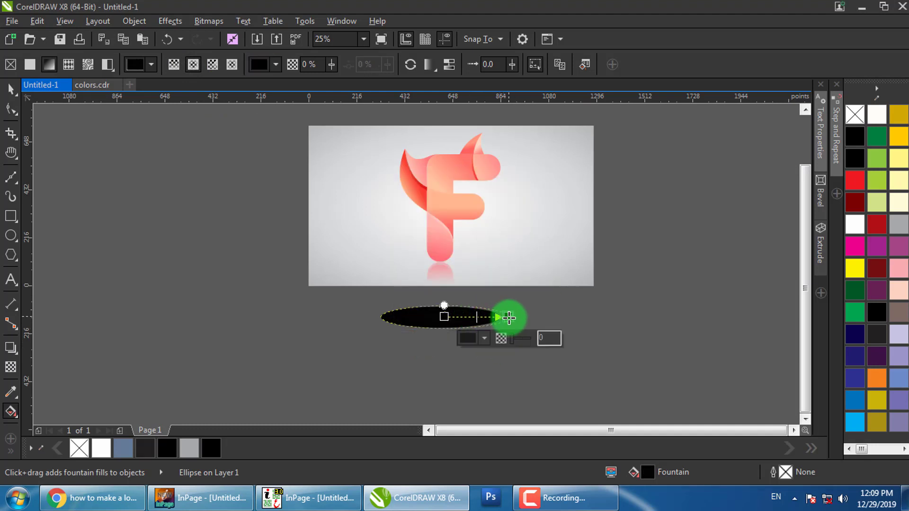
pyautogui.click(484, 338)
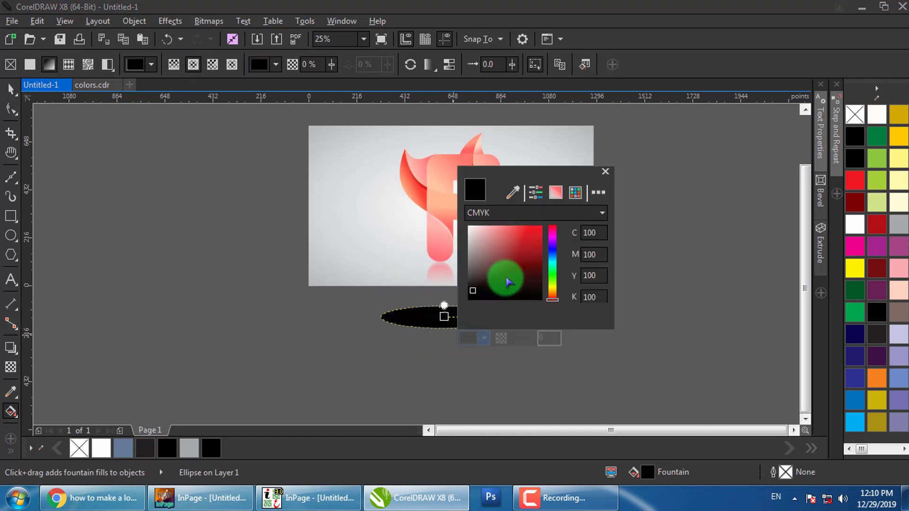
pyautogui.moveTo(507, 281)
pyautogui.mouseDown()
pyautogui.moveTo(452, 231)
pyautogui.moveTo(481, 294)
pyautogui.moveTo(469, 300)
pyautogui.mouseUp()
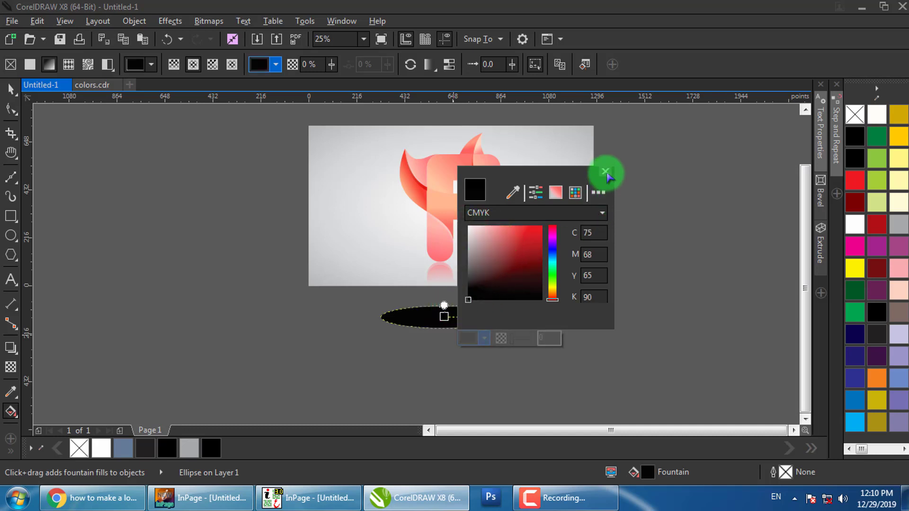
pyautogui.click(606, 172)
pyautogui.click(515, 341)
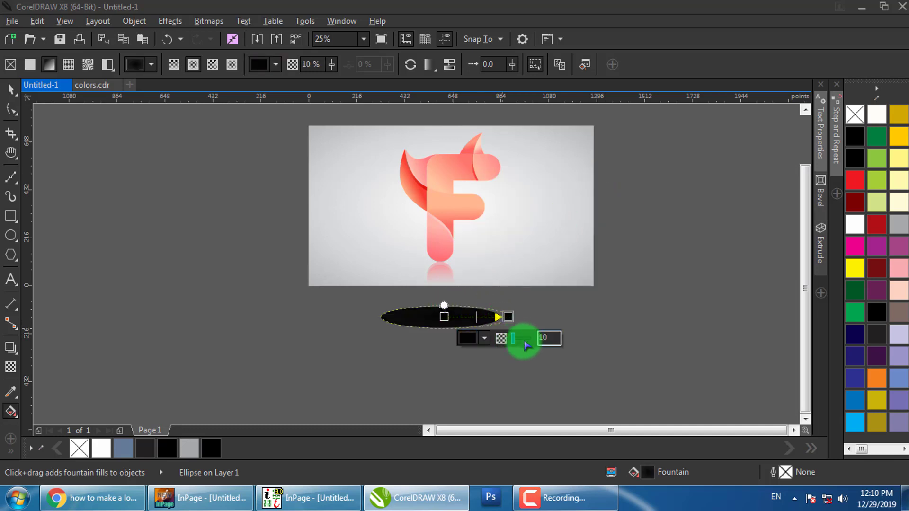
pyautogui.moveTo(531, 343); pyautogui.dragTo(543, 342)
pyautogui.click(562, 305)
pyautogui.press('space')
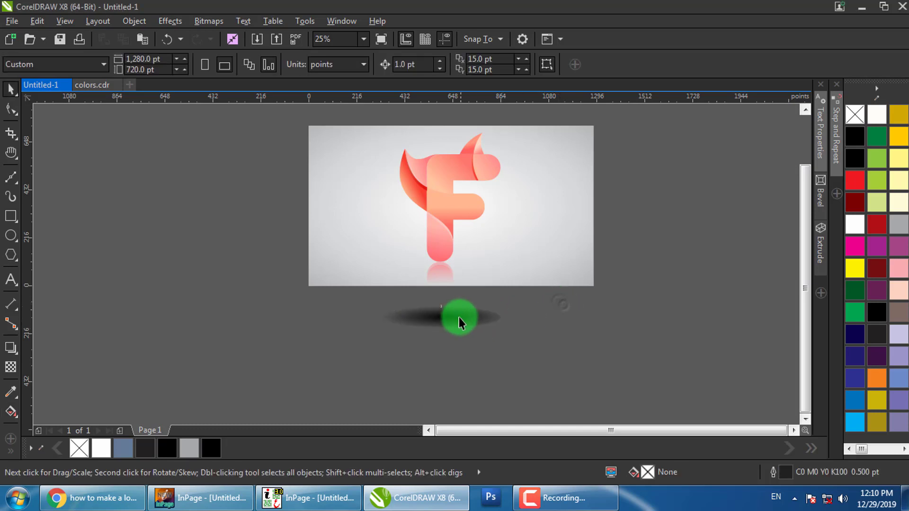
pyautogui.click(458, 318)
pyautogui.scroll(1, 451, 324)
# Move the soft shadow ellipse up so it sits beneath the F's stem
pyautogui.press('g')
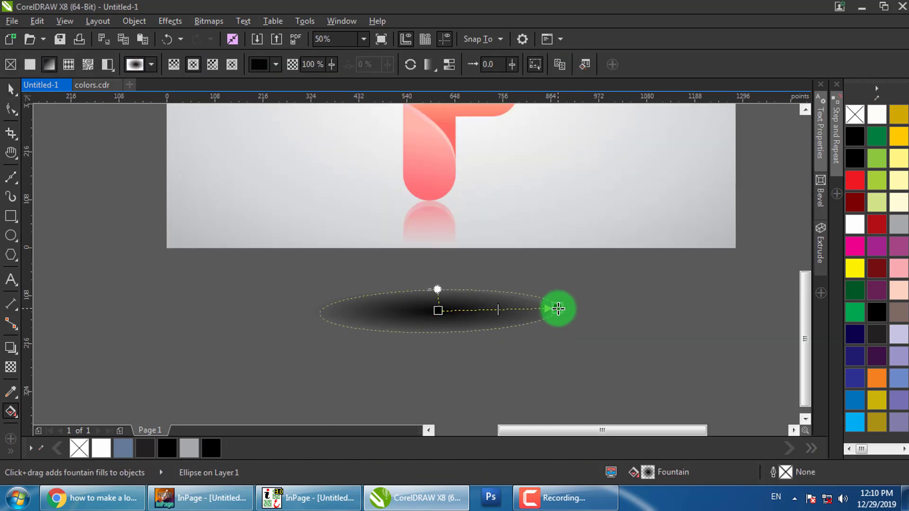
pyautogui.click(553, 314)
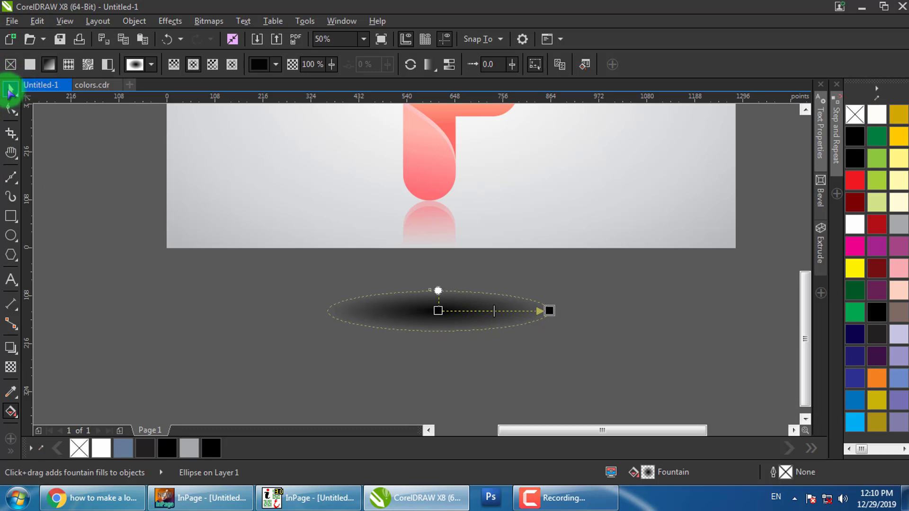
pyautogui.click(10, 89)
pyautogui.moveTo(386, 310); pyautogui.dragTo(409, 204)
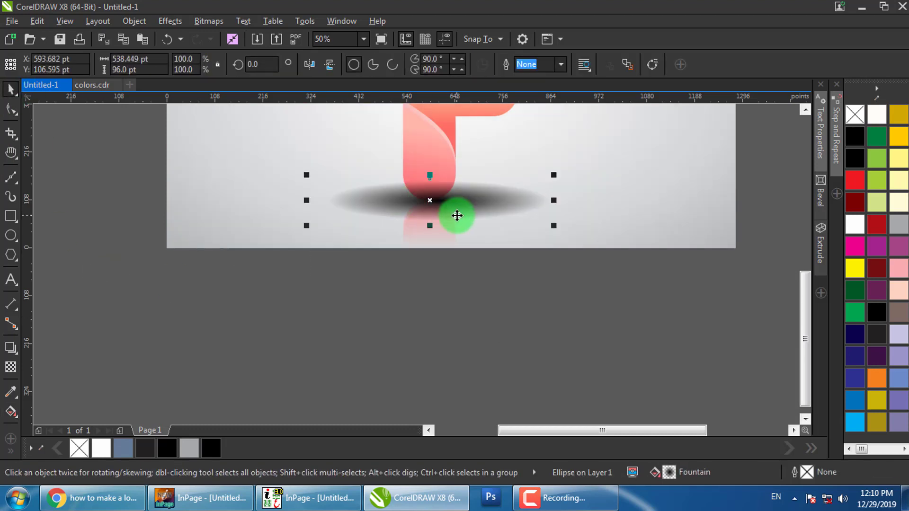
pyautogui.click(575, 236)
pyautogui.click(487, 201)
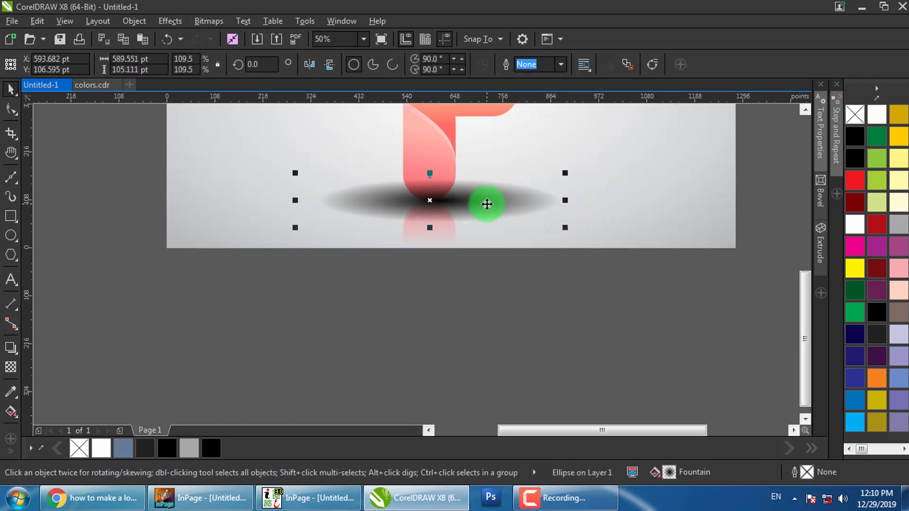
pyautogui.click(464, 205)
# Lighten the shadow by raising the transparency of its gradient's centre node
pyautogui.press('g')
pyautogui.click(440, 200)
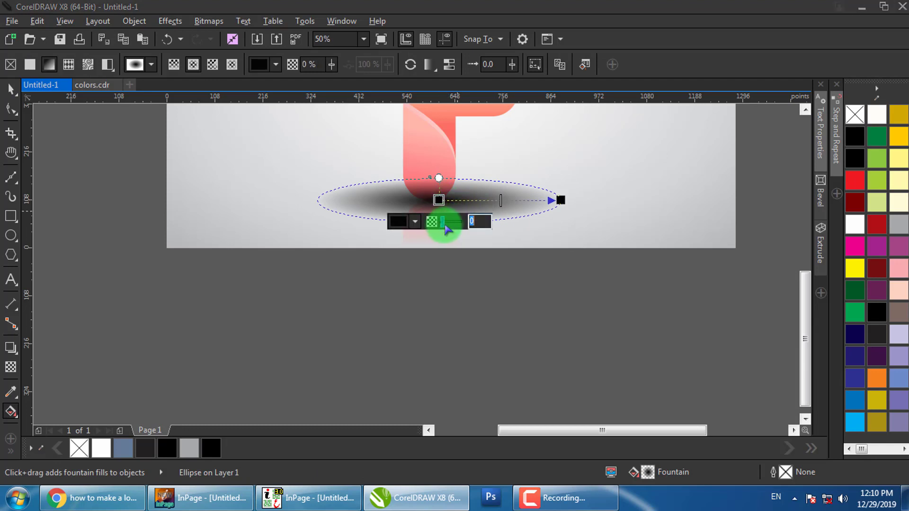
pyautogui.moveTo(447, 223); pyautogui.dragTo(450, 228)
pyautogui.click(471, 277)
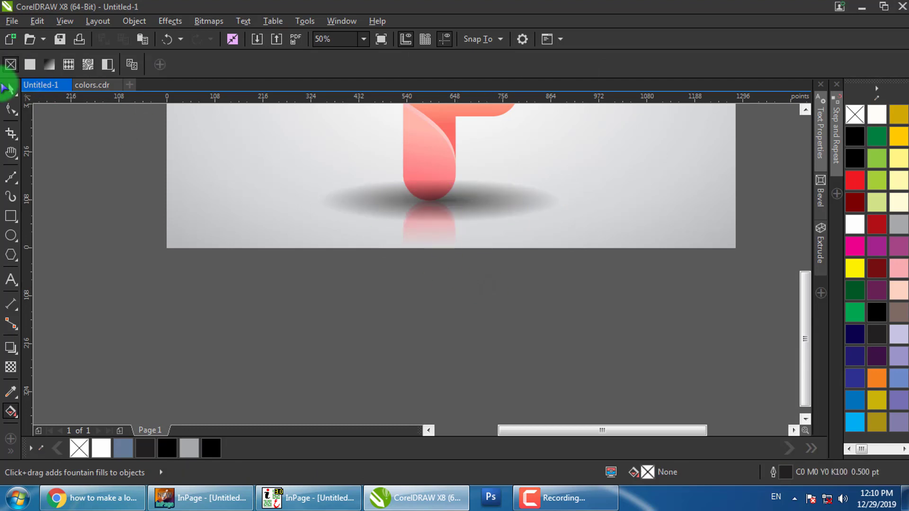
pyautogui.click(11, 89)
# Cut the shadow and paste it into the background's PowerClip, one level behind the reflection
pyautogui.click(511, 204)
pyautogui.hotkey('ctrl', 'x')
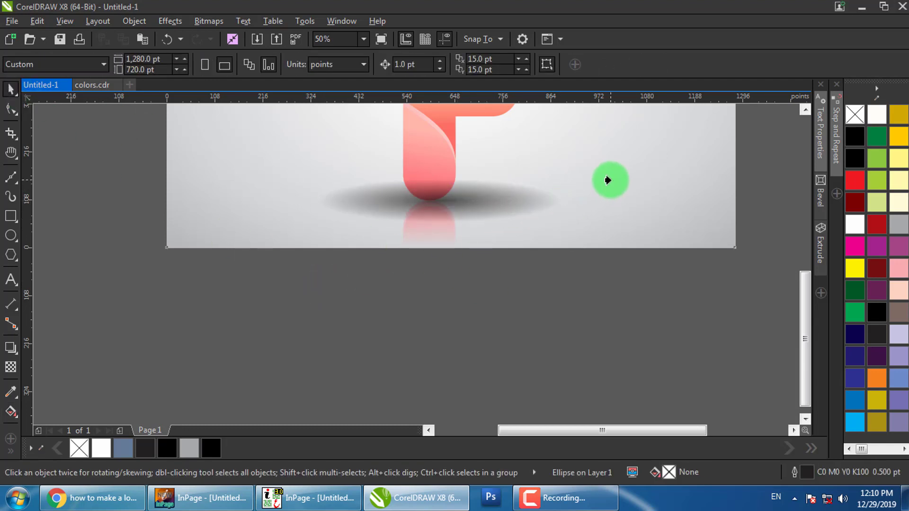
pyautogui.keyDown('ctrl'); pyautogui.click(574, 174); pyautogui.keyUp('ctrl')
pyautogui.hotkey('ctrl', 'v')
pyautogui.hotkey('ctrl', 'pagedown')
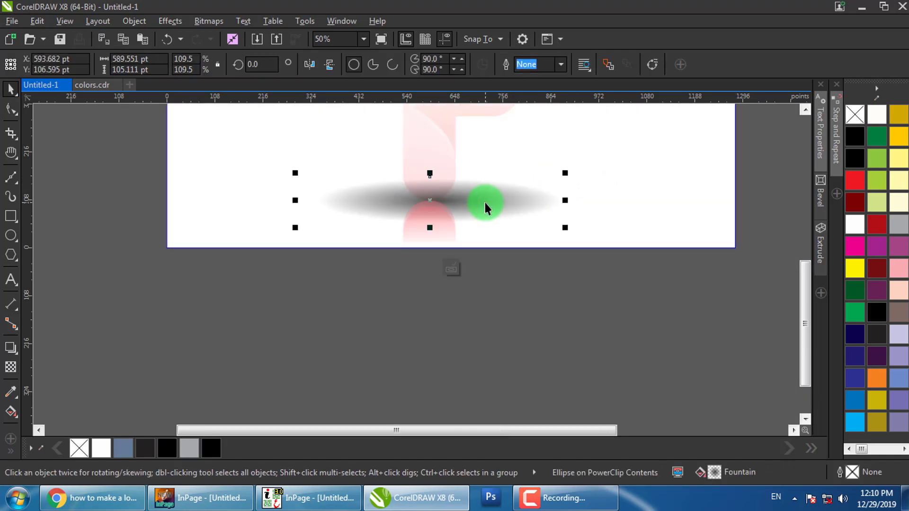
pyautogui.keyDown('ctrl'); pyautogui.click(472, 298); pyautogui.keyUp('ctrl')
pyautogui.keyDown('ctrl'); pyautogui.click(621, 293); pyautogui.keyUp('ctrl')
pyautogui.click(560, 270)
# Select the whole logo artwork to check the result, then deselect
pyautogui.scroll(-3, 560, 270)
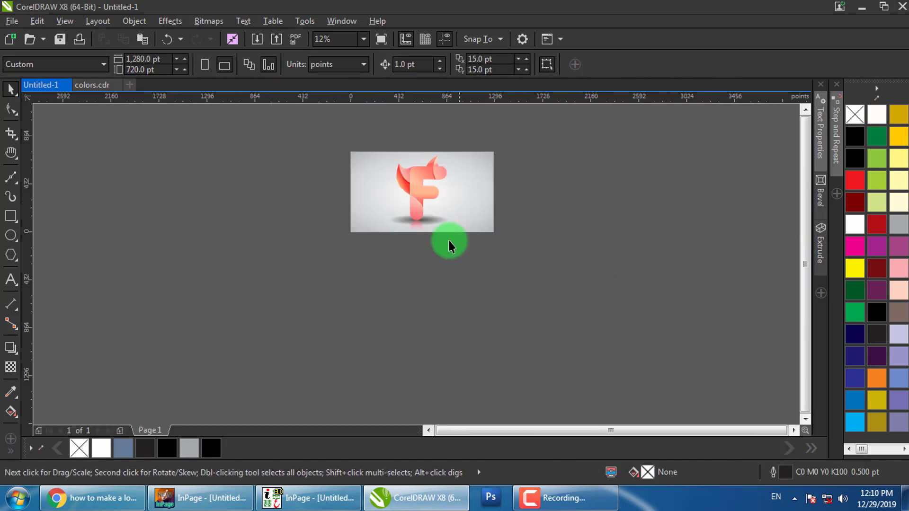
pyautogui.moveTo(538, 134); pyautogui.dragTo(276, 256)
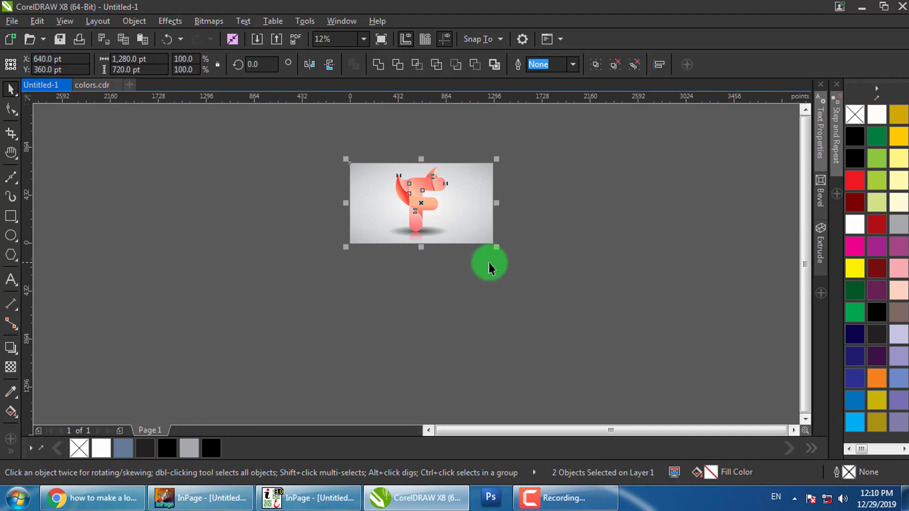
pyautogui.scroll(3, 487, 260)
pyautogui.click(704, 256)
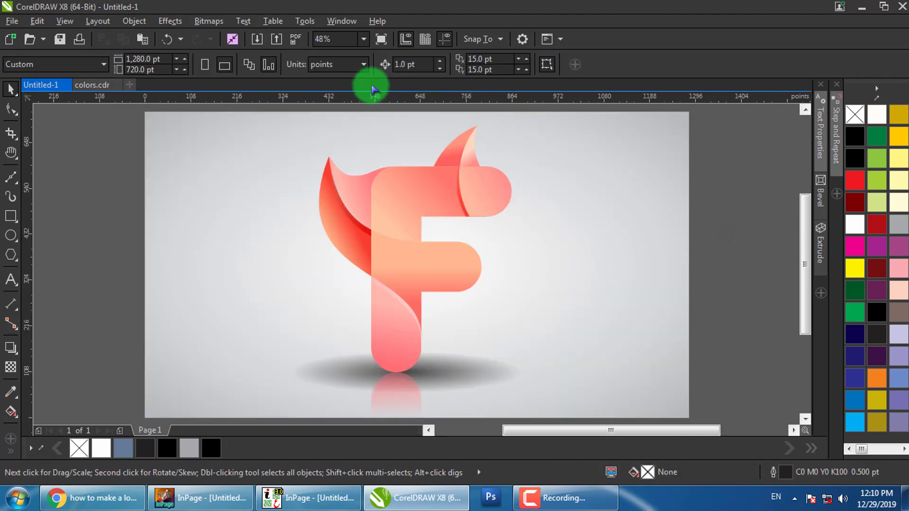